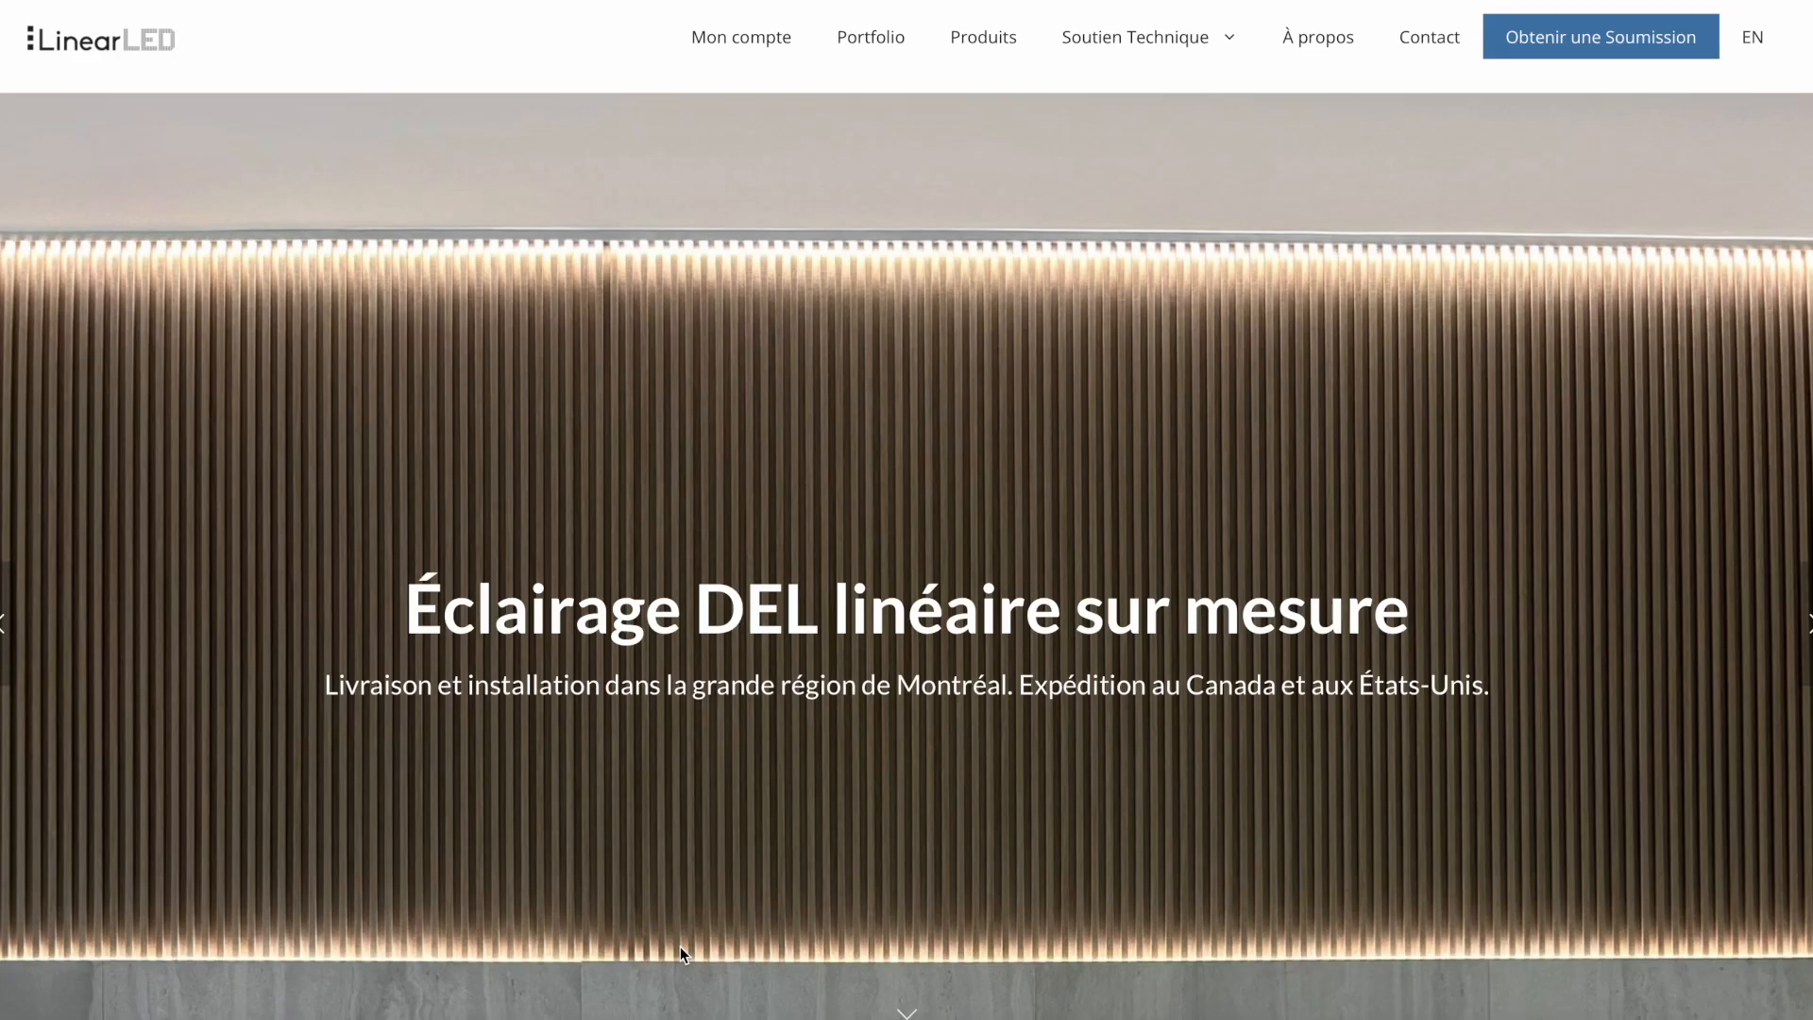
- Sign in to the customer account with the username Client and the account password, completing the reCAPTCHA check
click(733, 43)
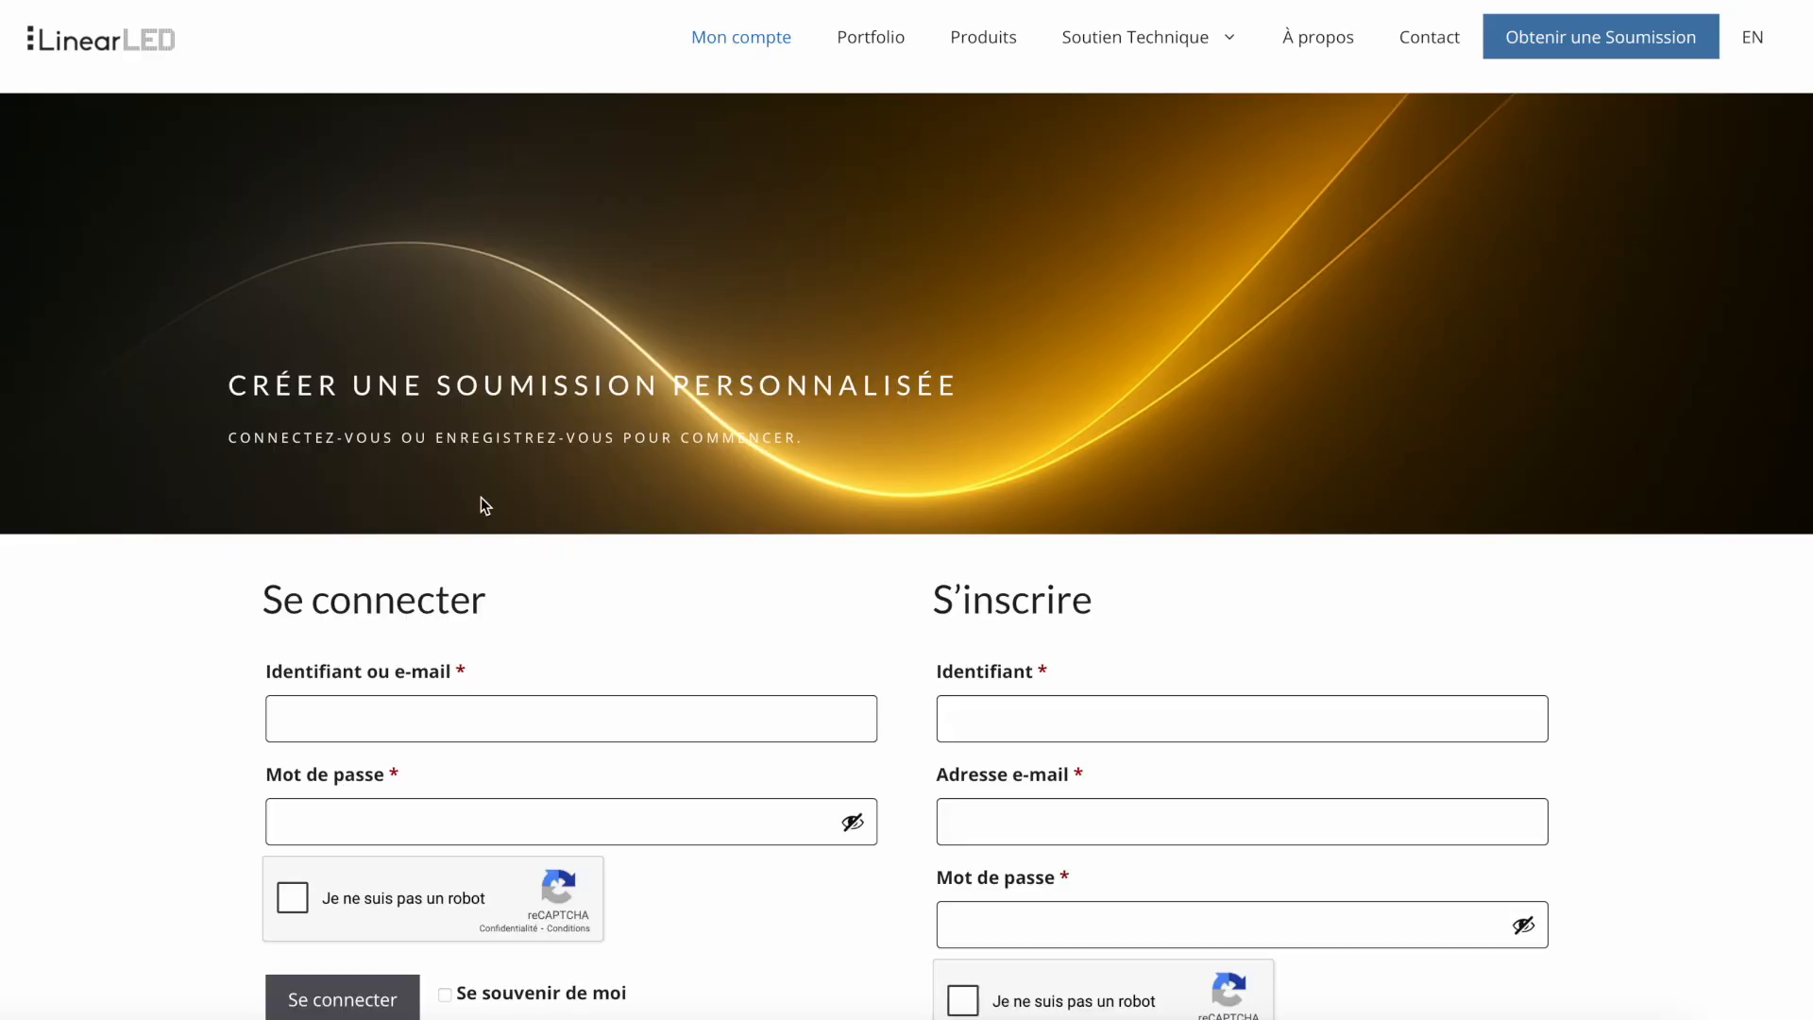
click(285, 723)
text(Client)
click(316, 817)
text(************)
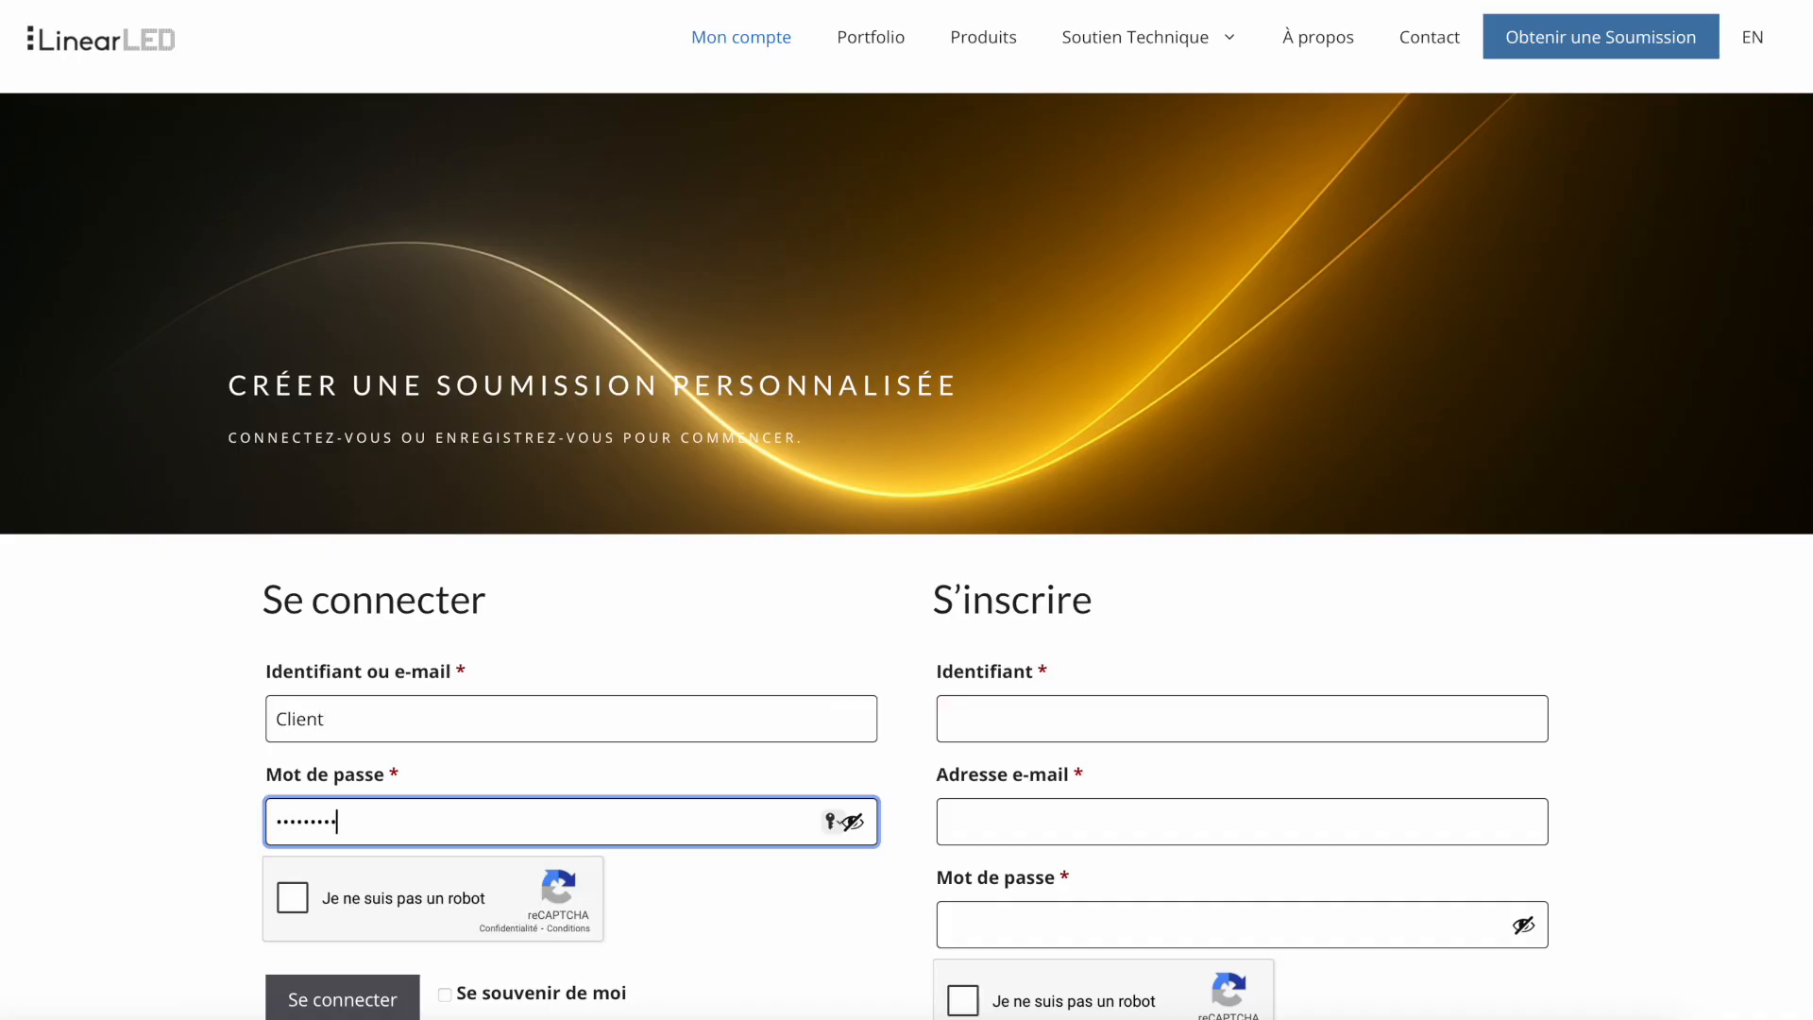
text(*)
click(286, 899)
click(354, 996)
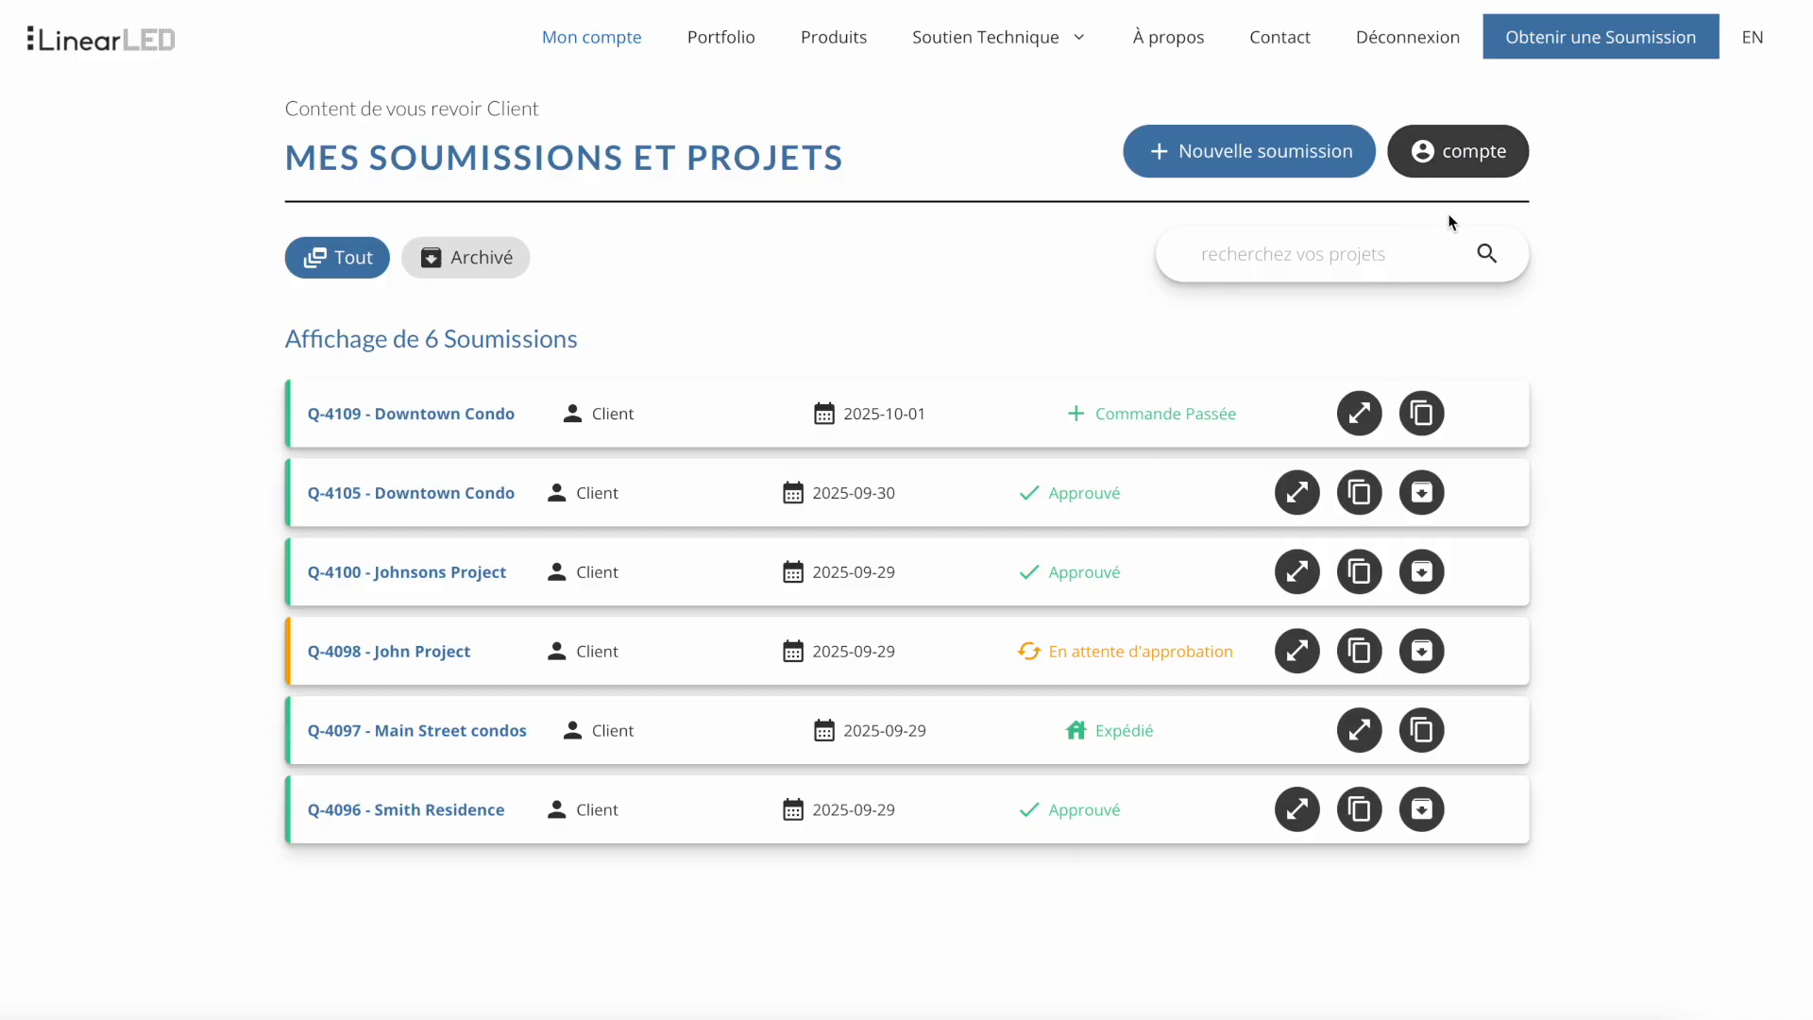
- View the account dashboard and return to the list of quotes and projects
click(1453, 166)
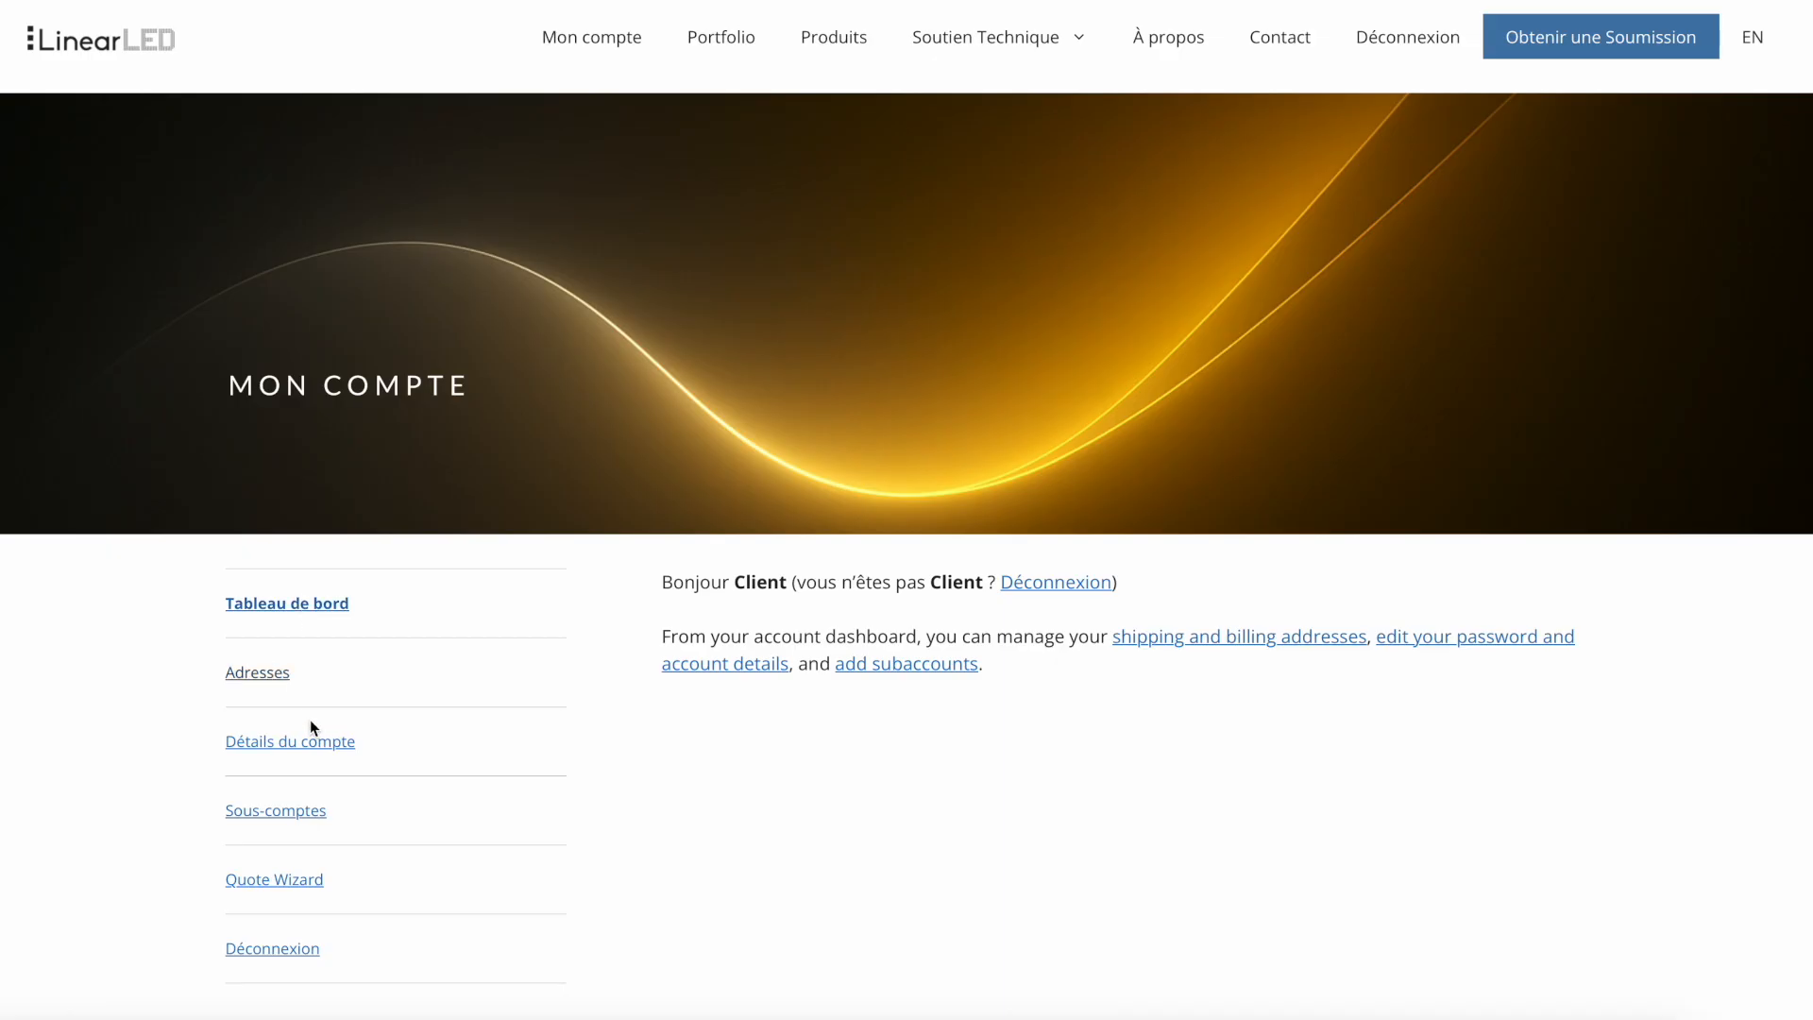
click(599, 47)
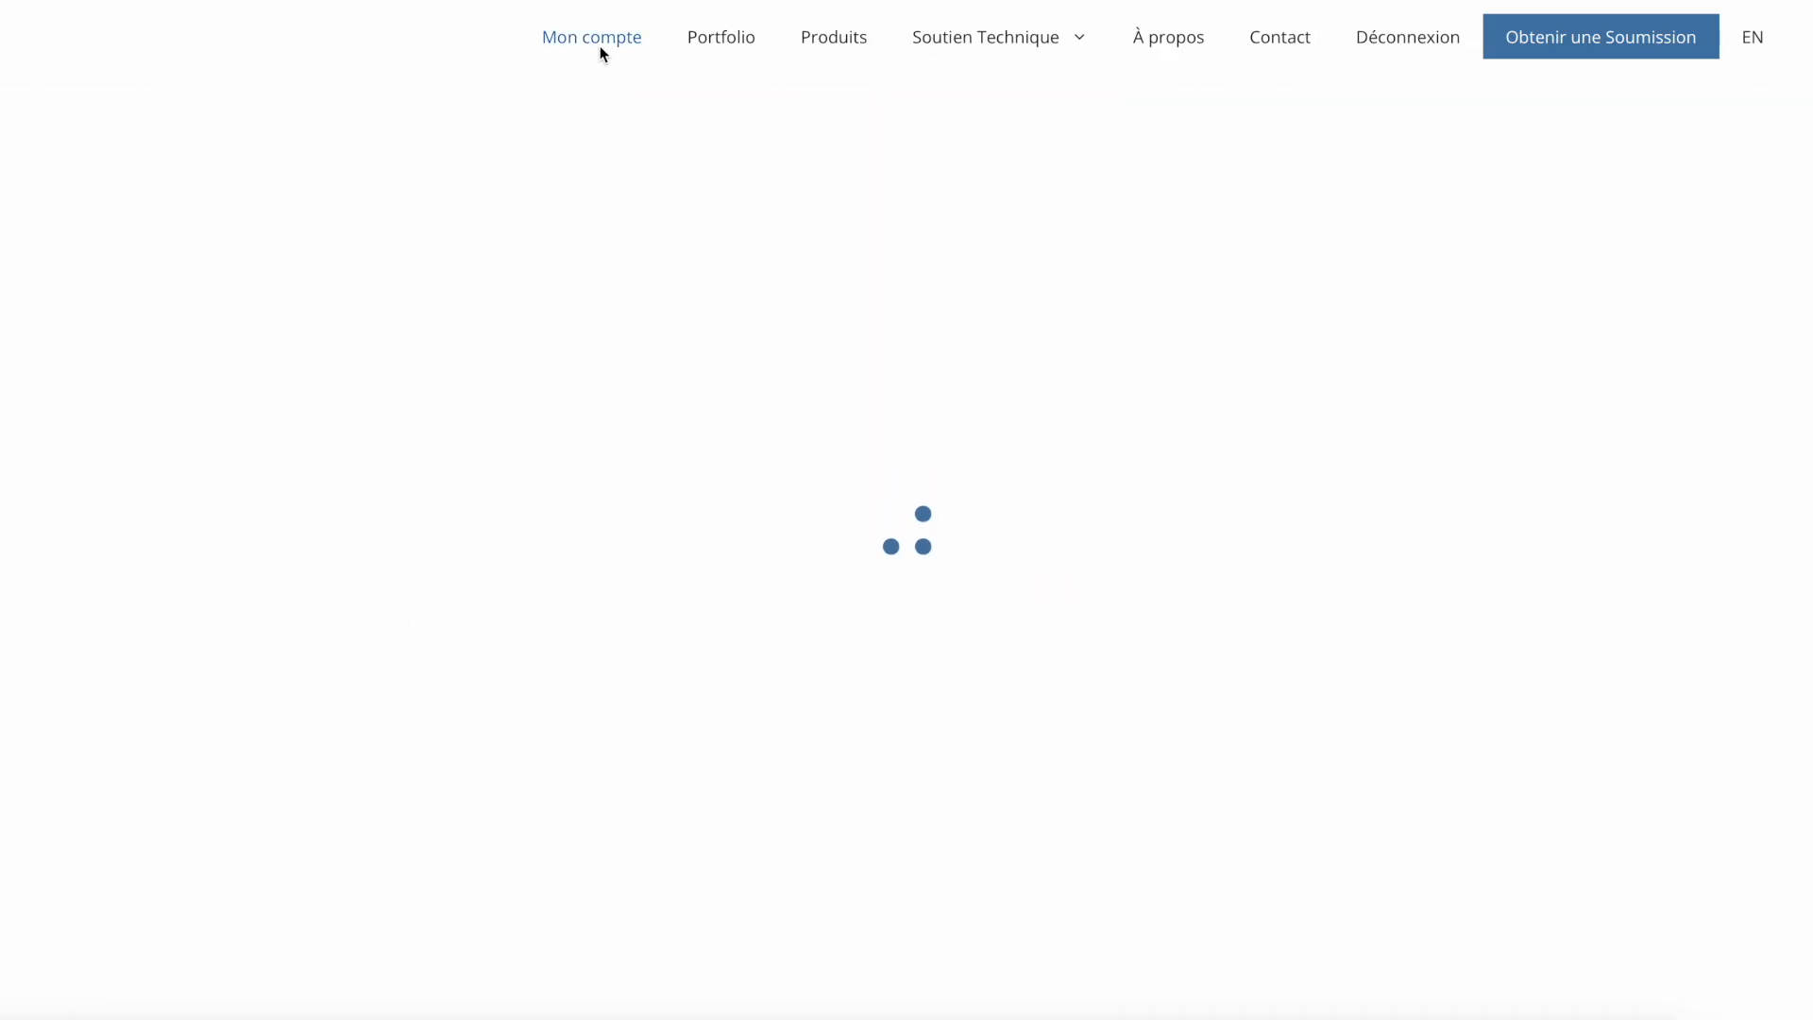
- Start a new quote with the quote assistant, naming the project Condo Centre-Ville and filling in the site address
click(1220, 149)
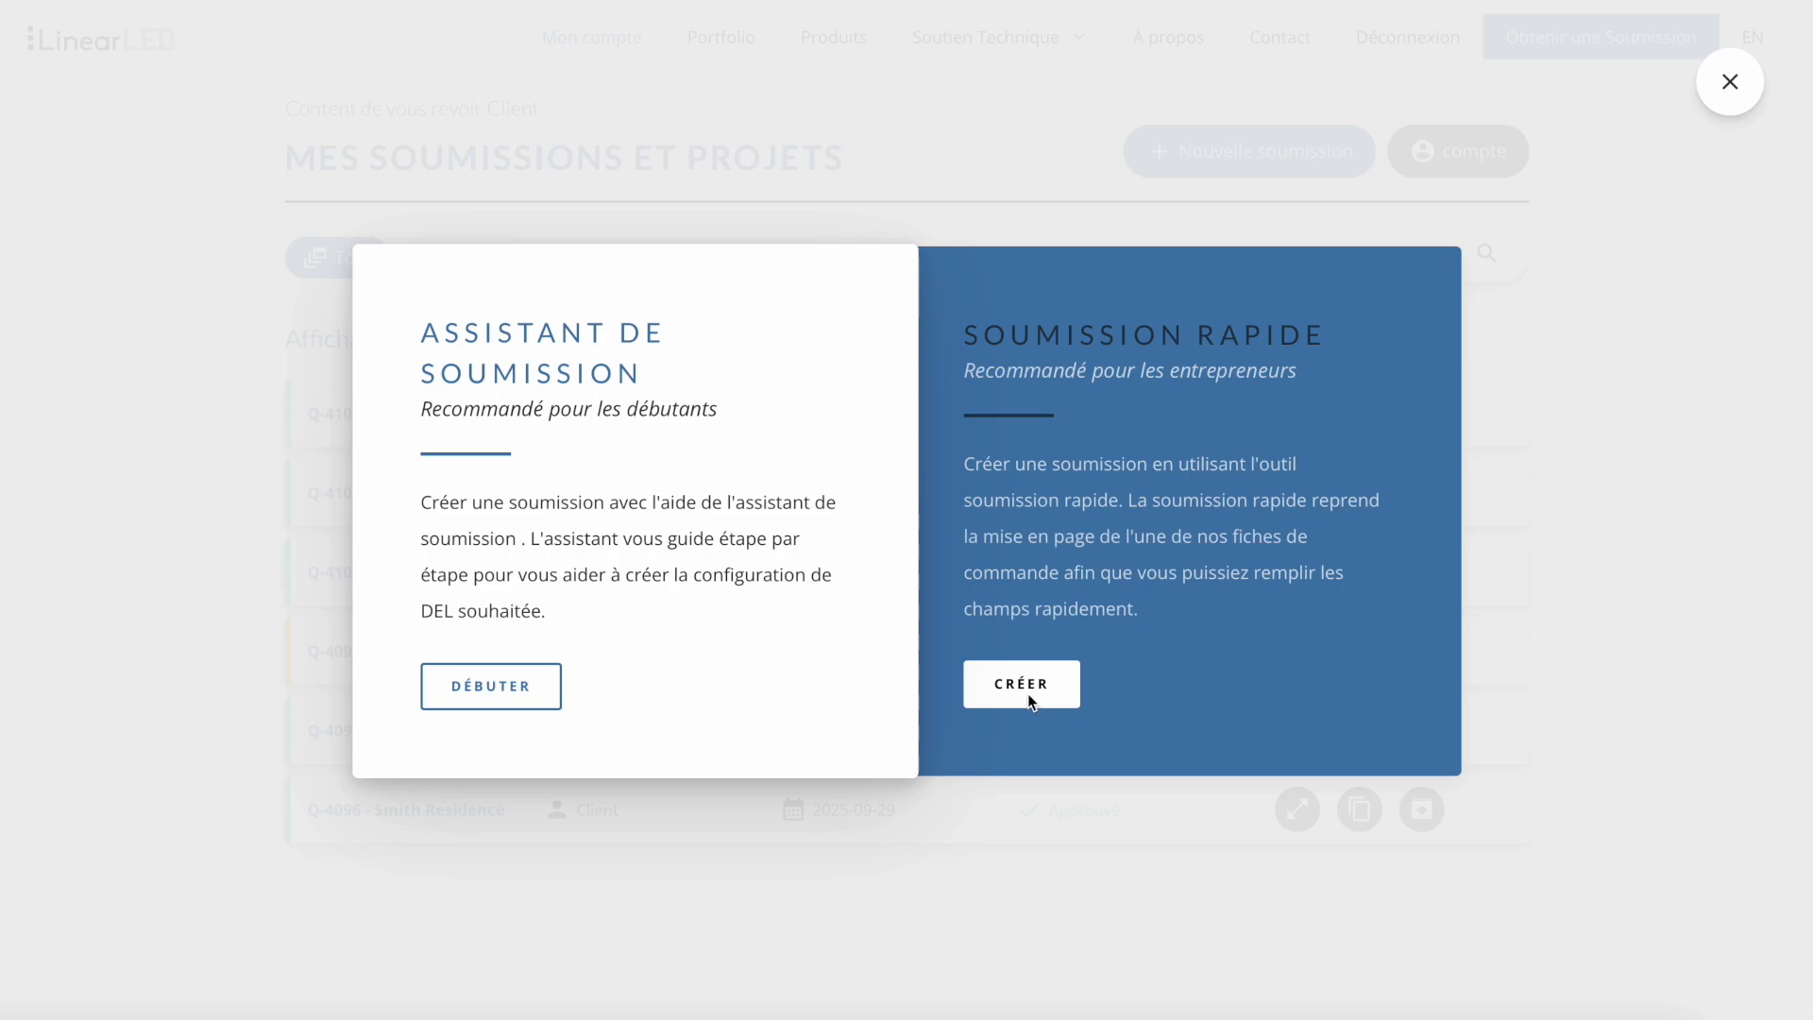
click(484, 693)
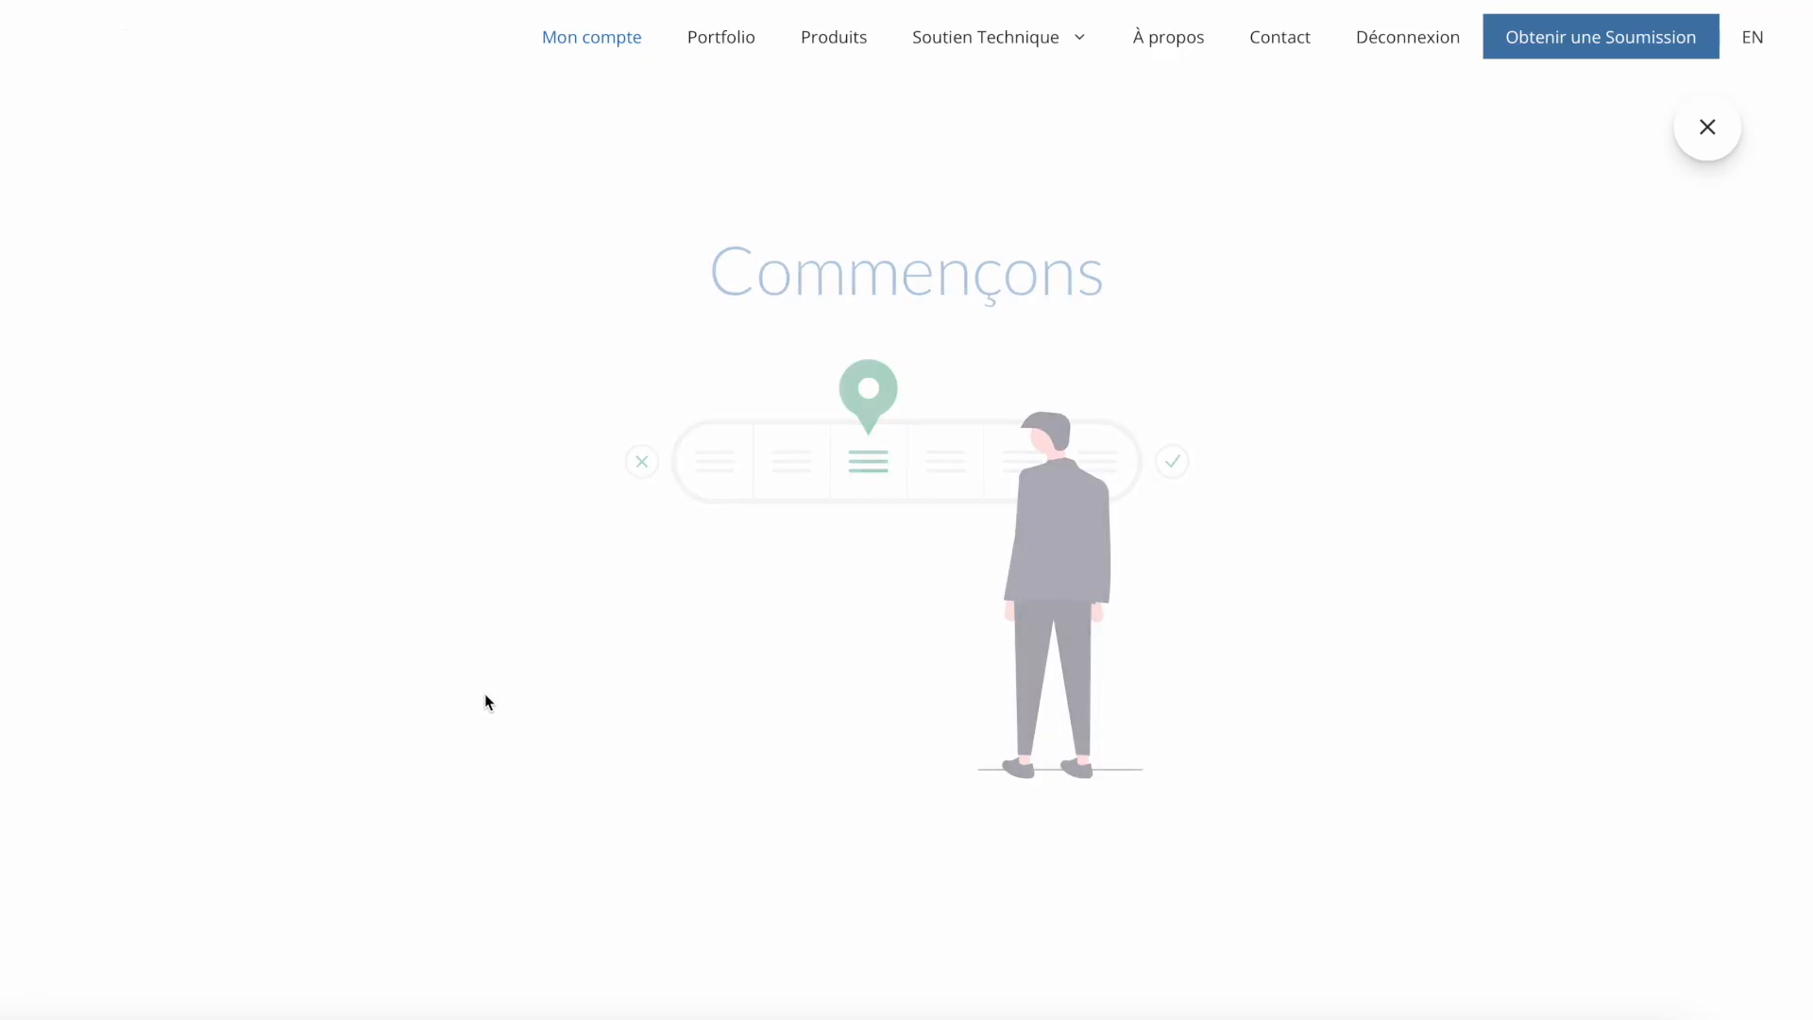
click(558, 555)
text(Condo Centre-Ville)
click(535, 669)
text(123 Rue Principale)
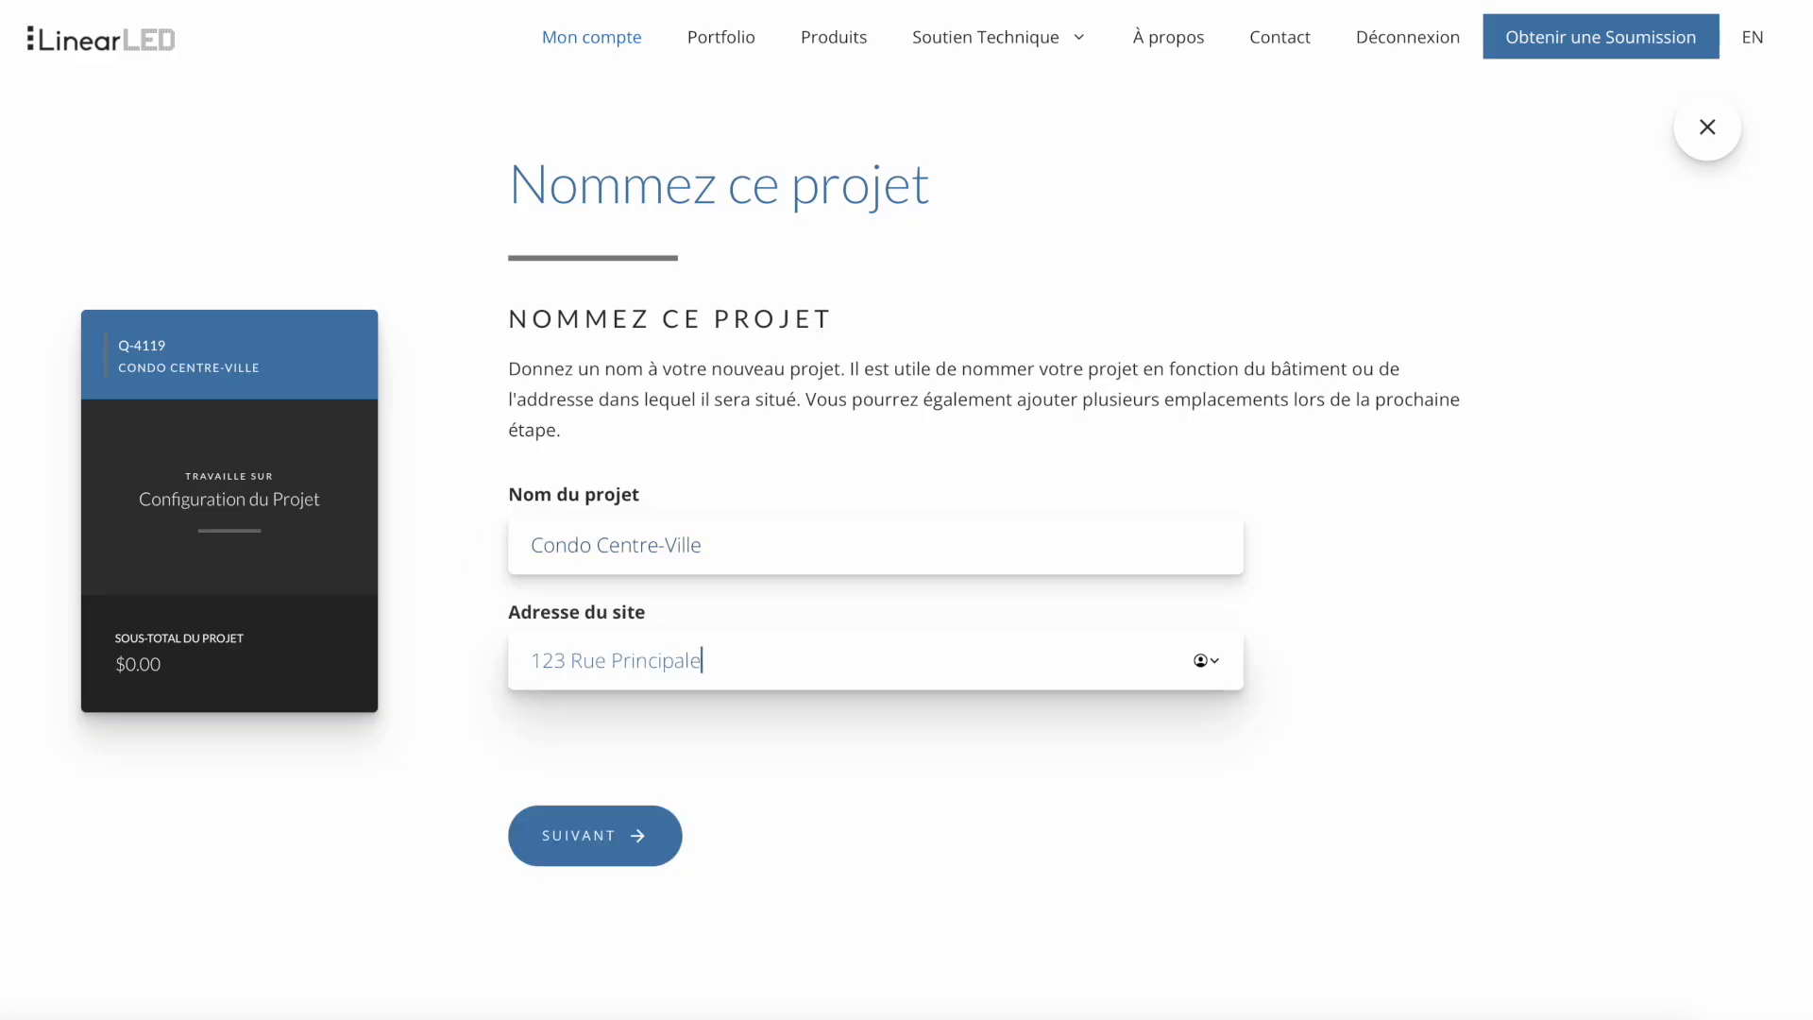
click(578, 822)
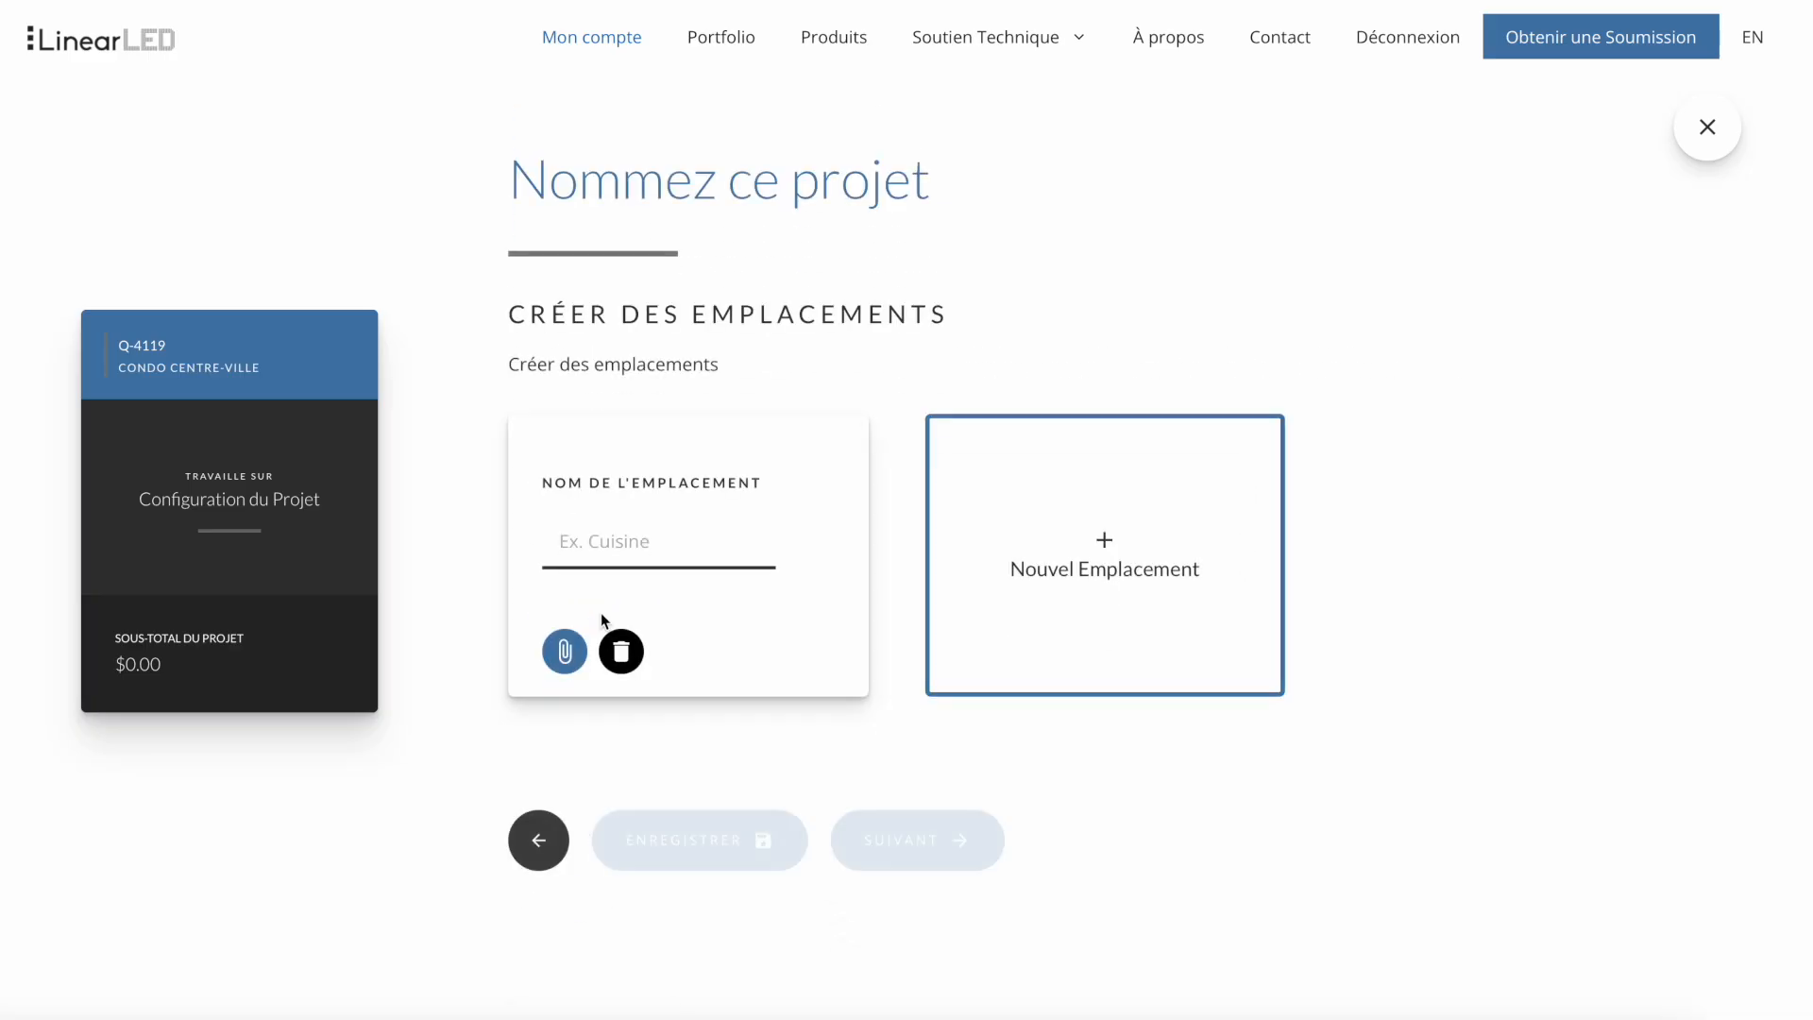
- Create the locations Sous-armoire de Cuisine and Corniches de Cuisine and continue to the profile selection
click(602, 544)
text(So)
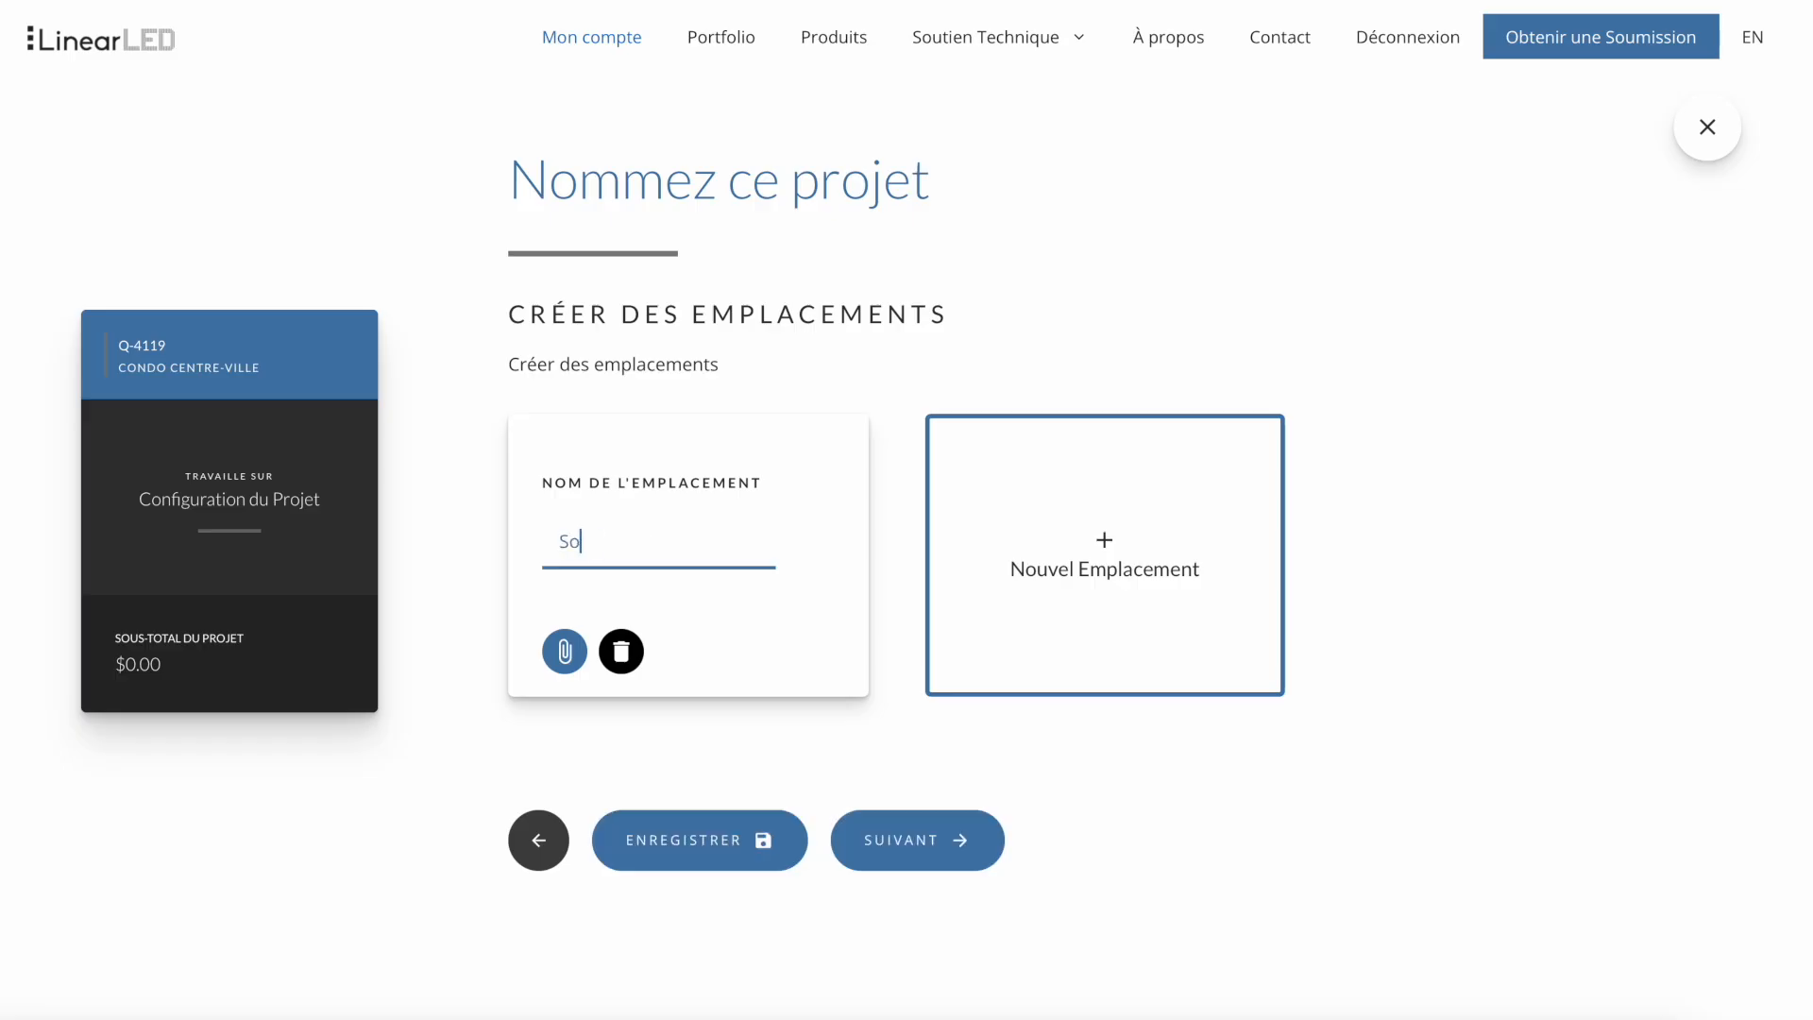
text(us-armoire de Cuisine)
click(1071, 554)
click(1021, 544)
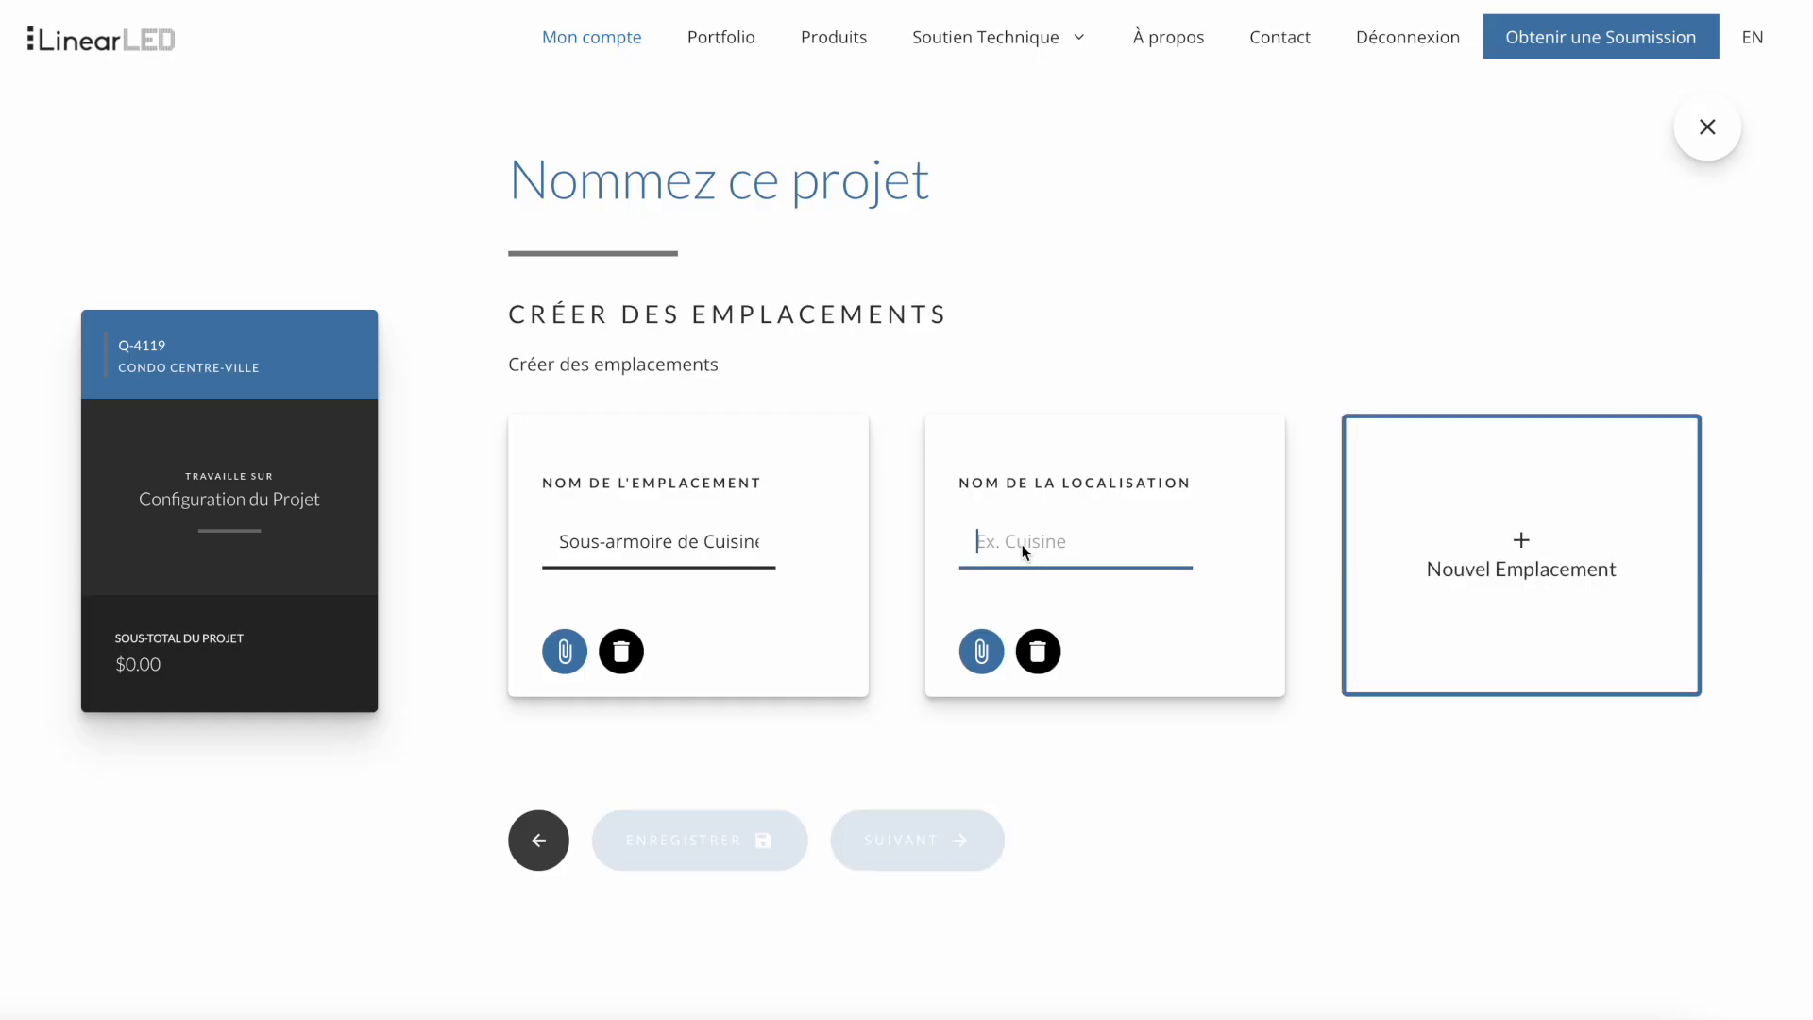
text(Corniches de Cuisine)
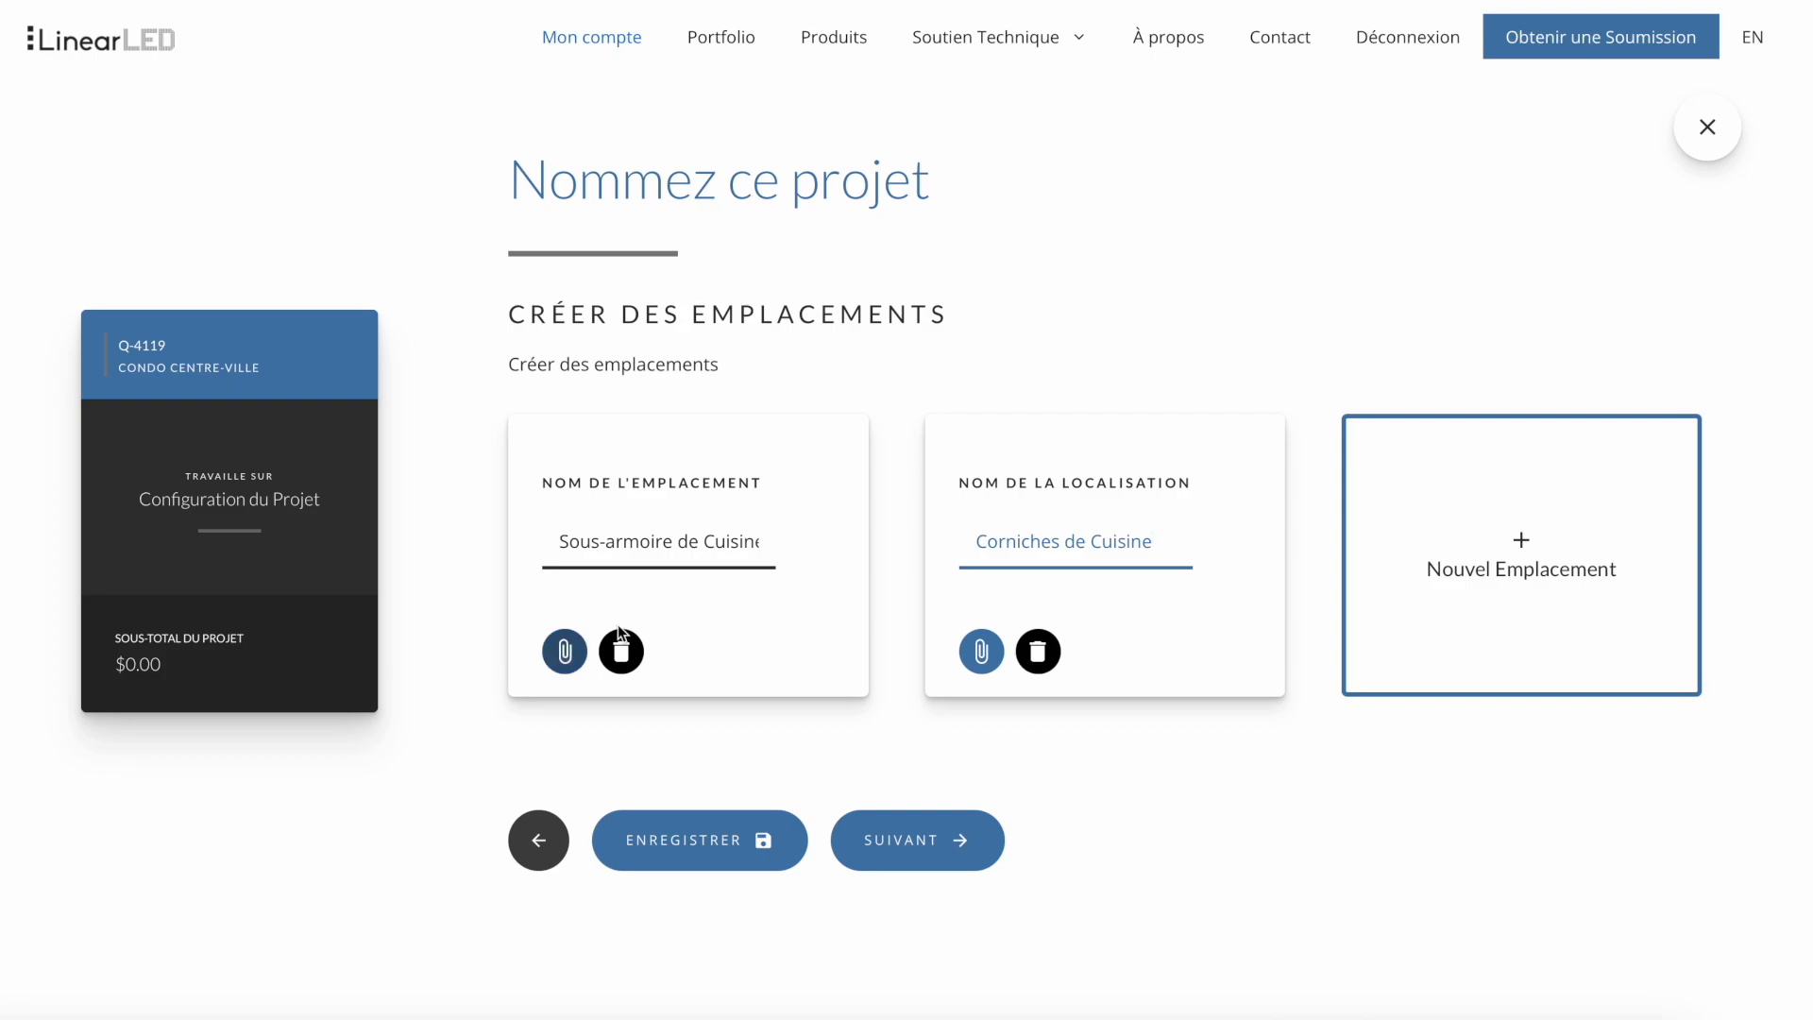
click(908, 848)
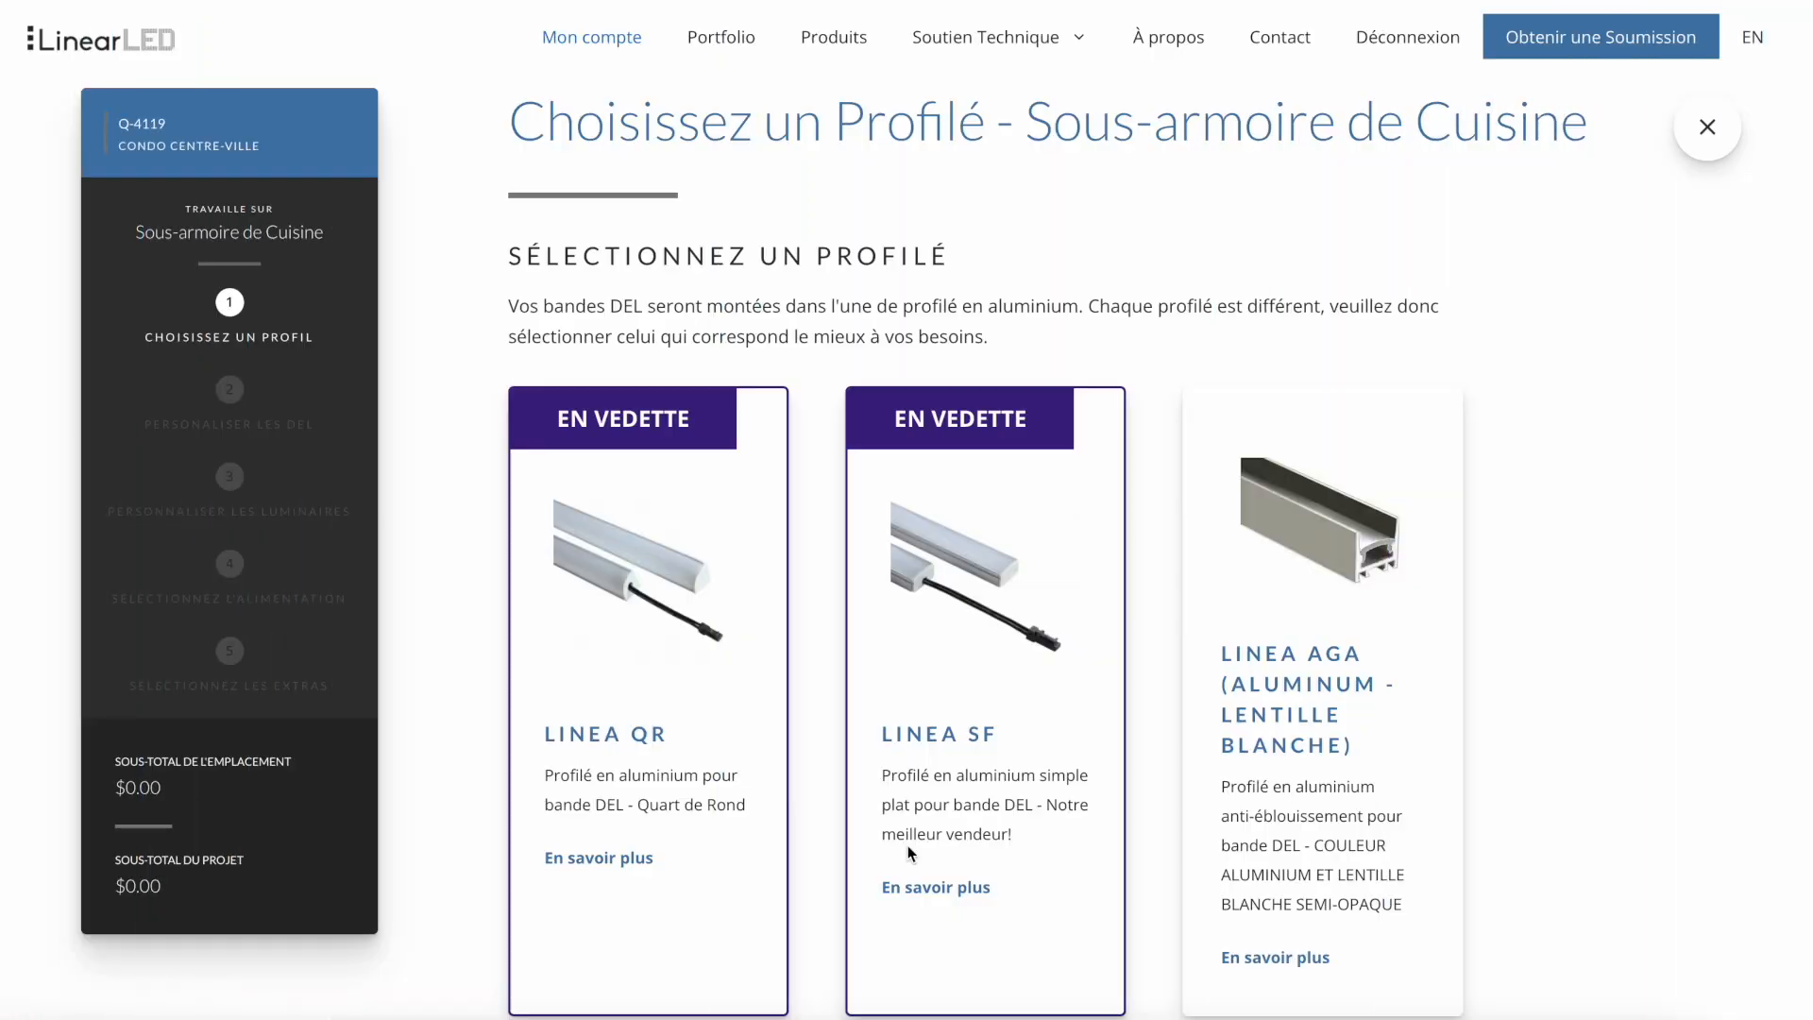
- Choose the Linea SF profile for Sous-armoire de Cuisine and continue to the LED strip options
click(987, 665)
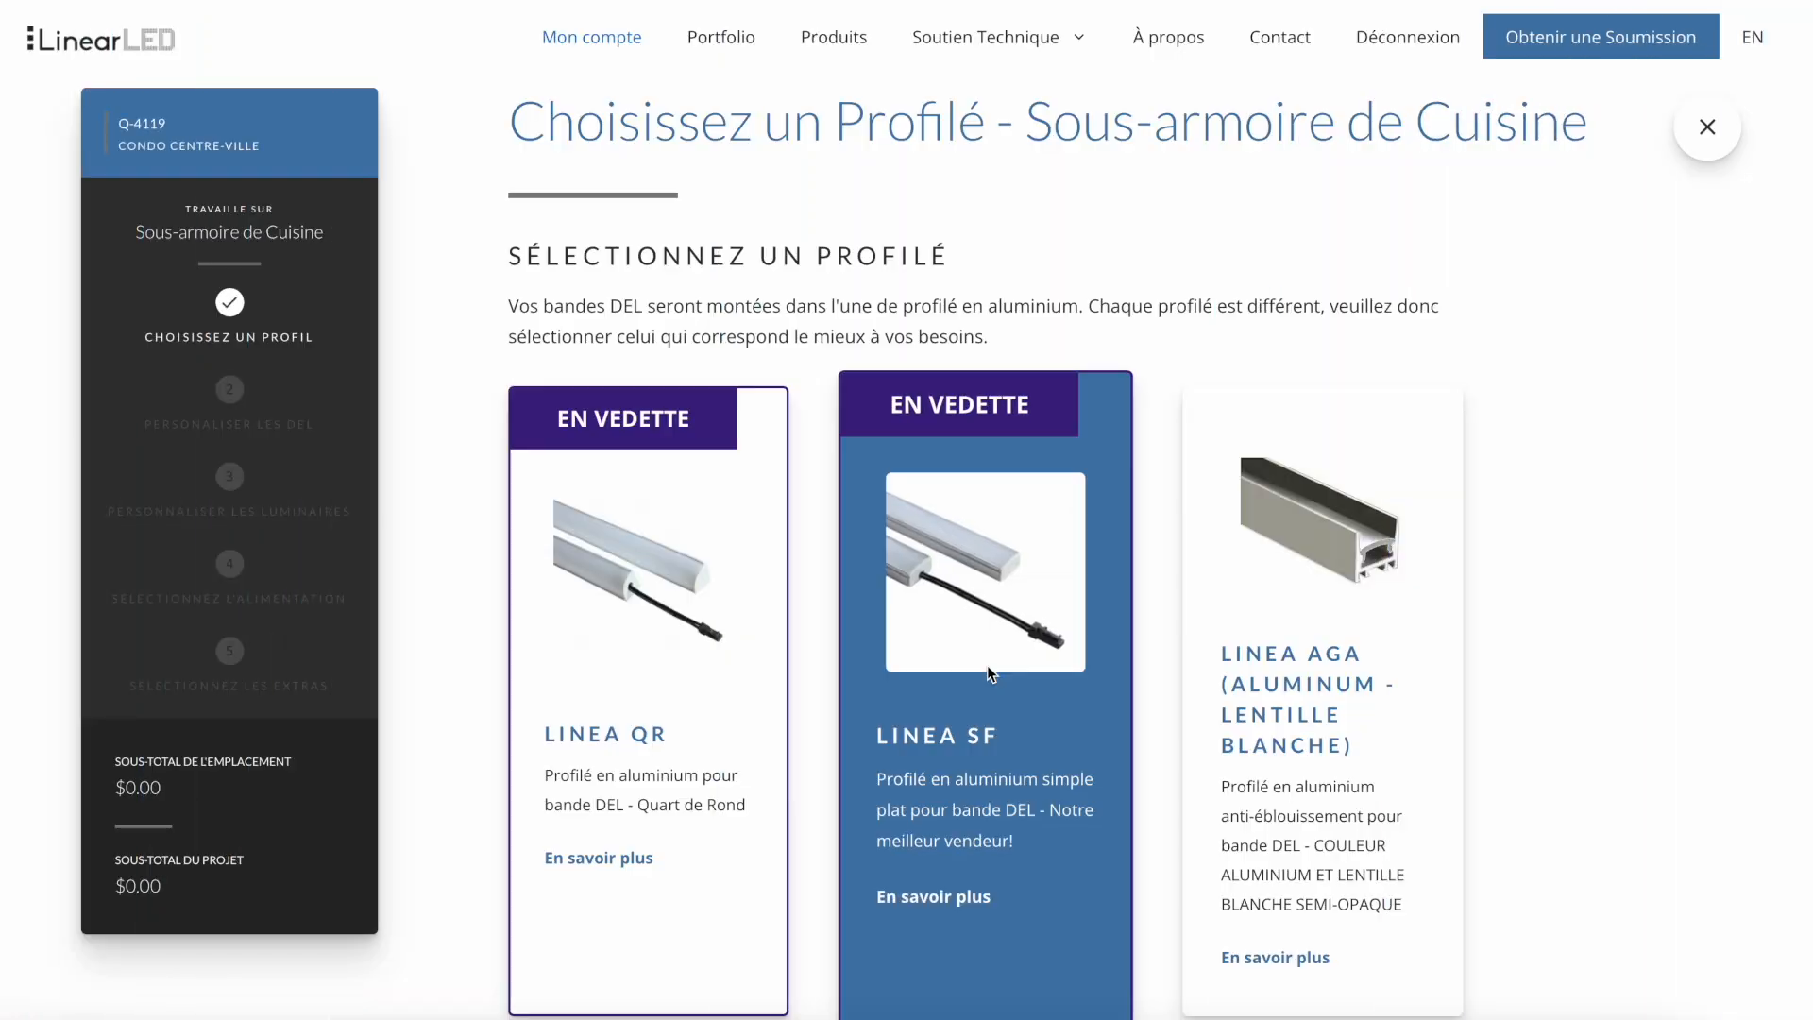
scroll(988, 664, down, 10)
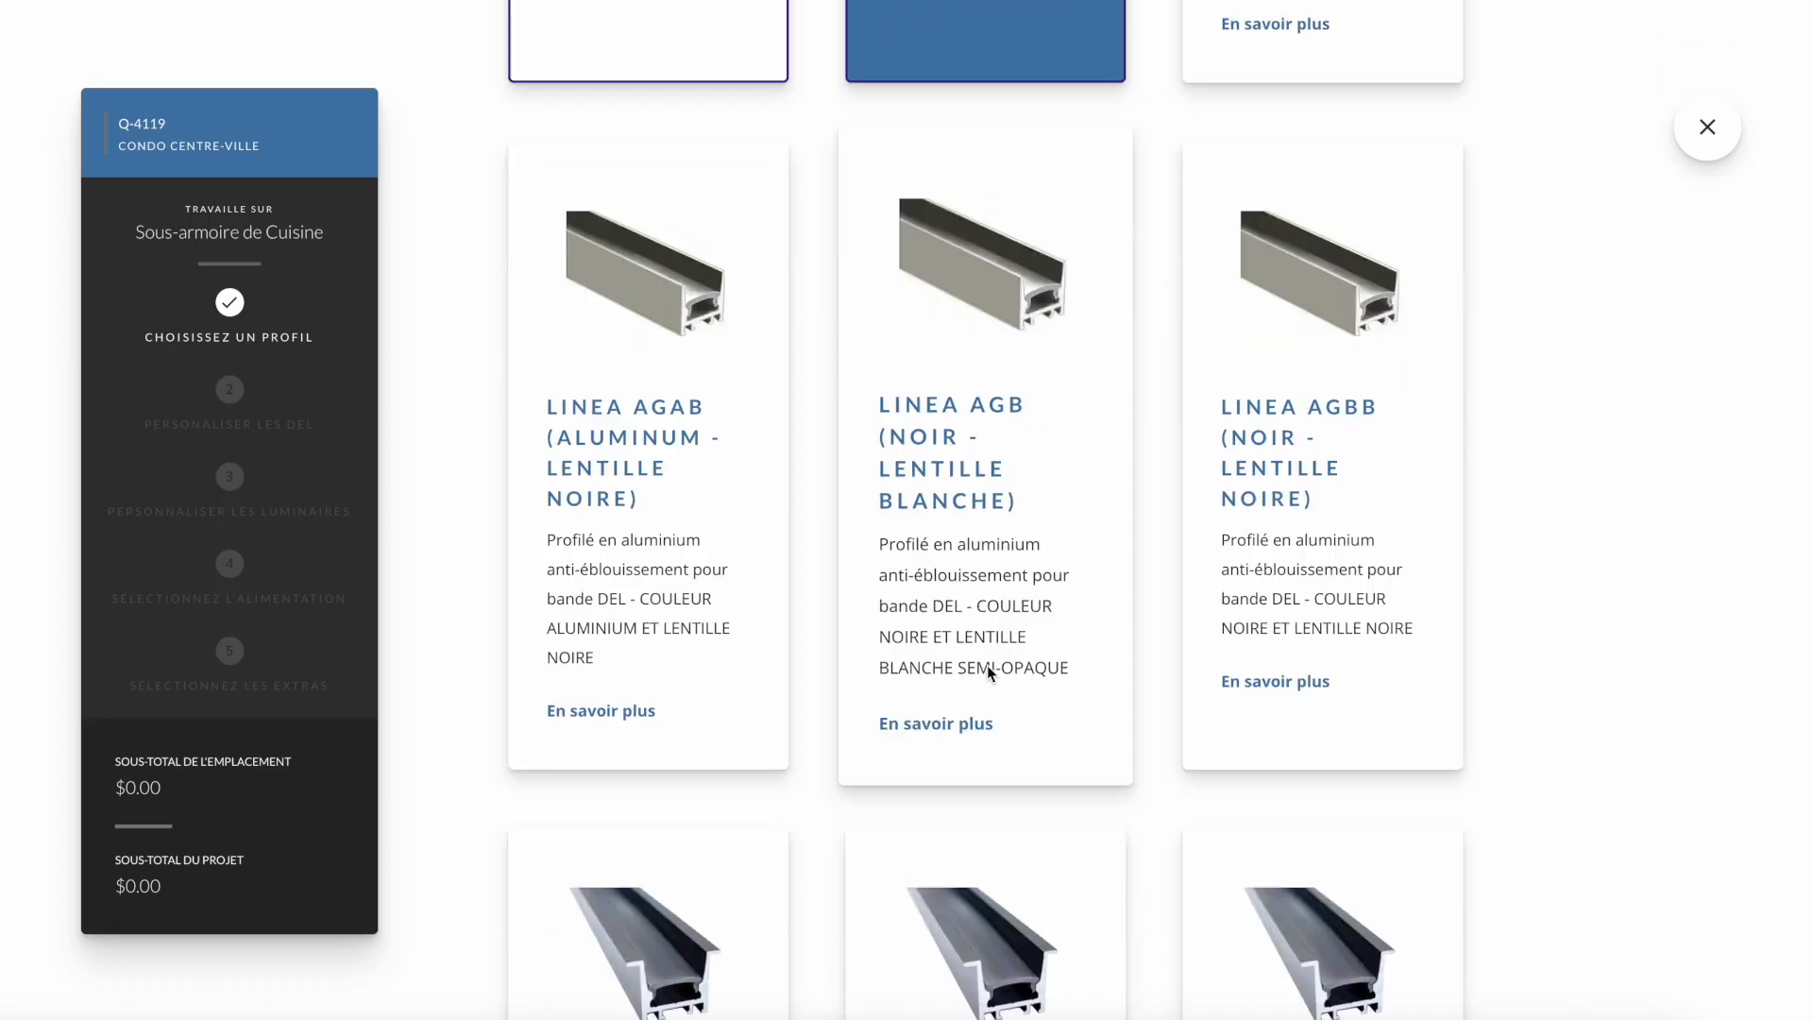
scroll(988, 665, down, 13)
scroll(871, 683, down, 20)
scroll(870, 684, down, 20)
scroll(871, 684, down, 20)
scroll(873, 683, down, 11)
click(882, 920)
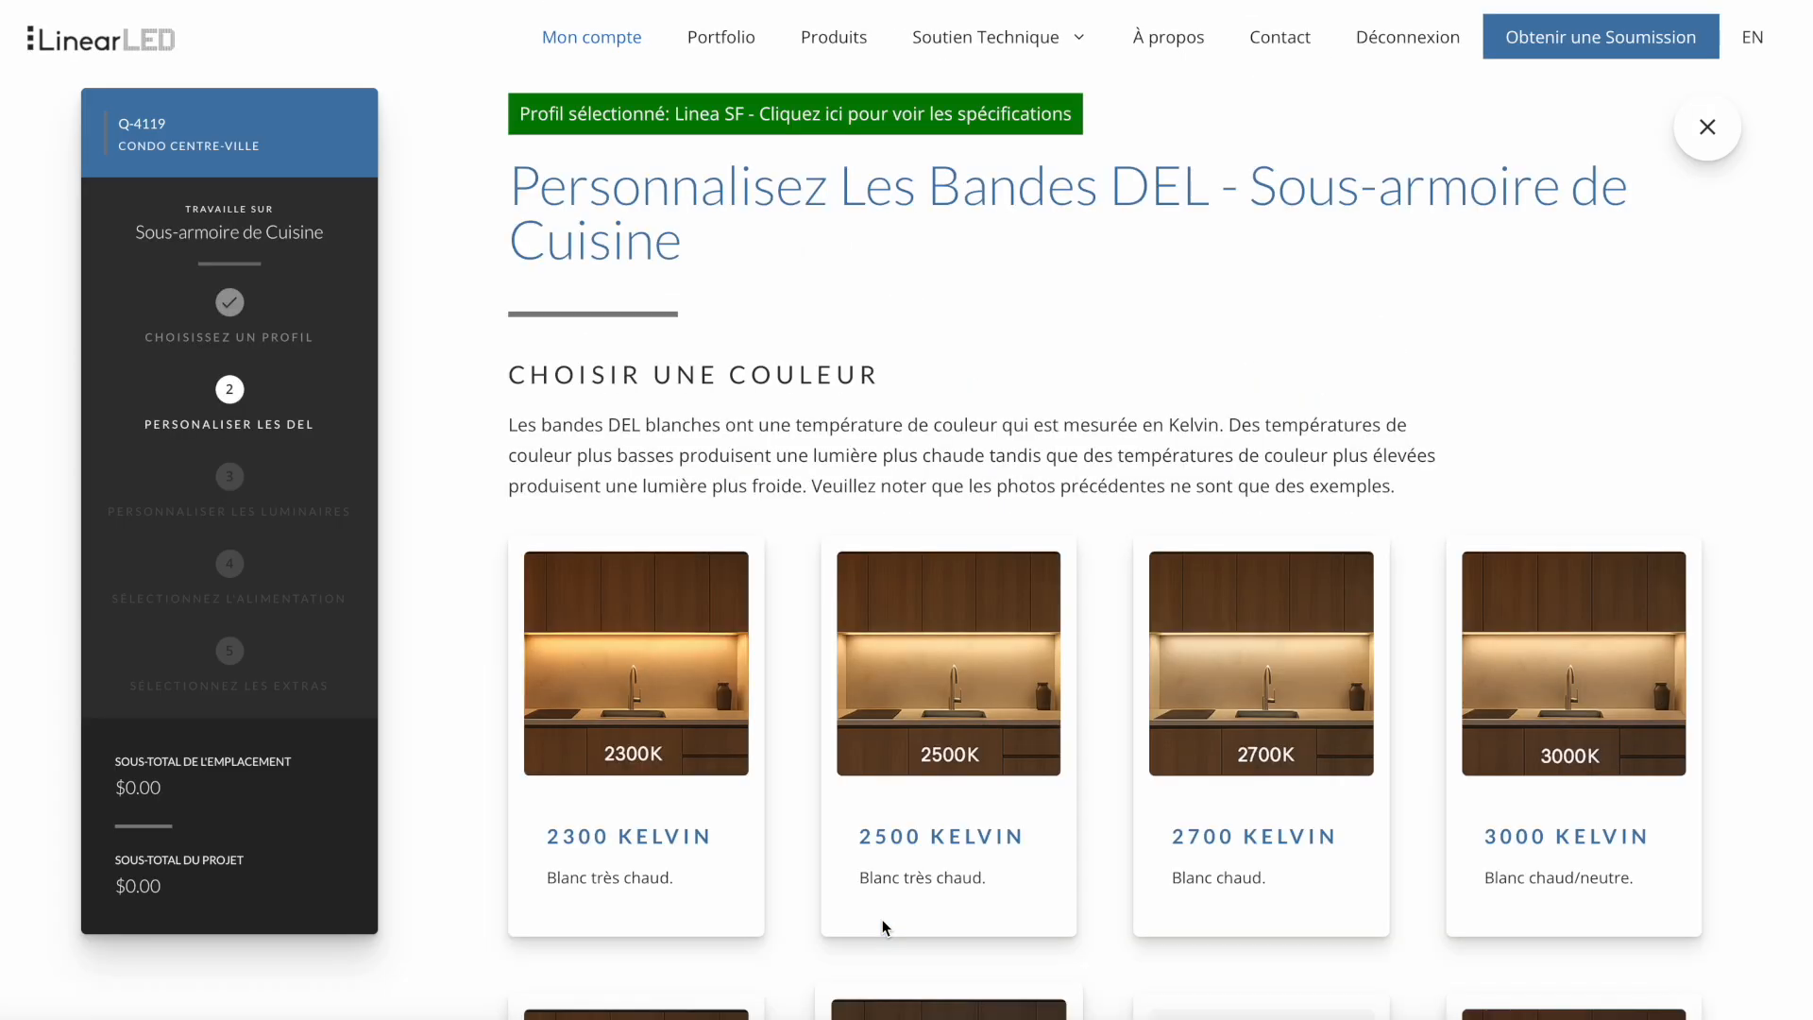
- Set the LED colour to À déterminer and continue to the density options
scroll(882, 920, down, 5)
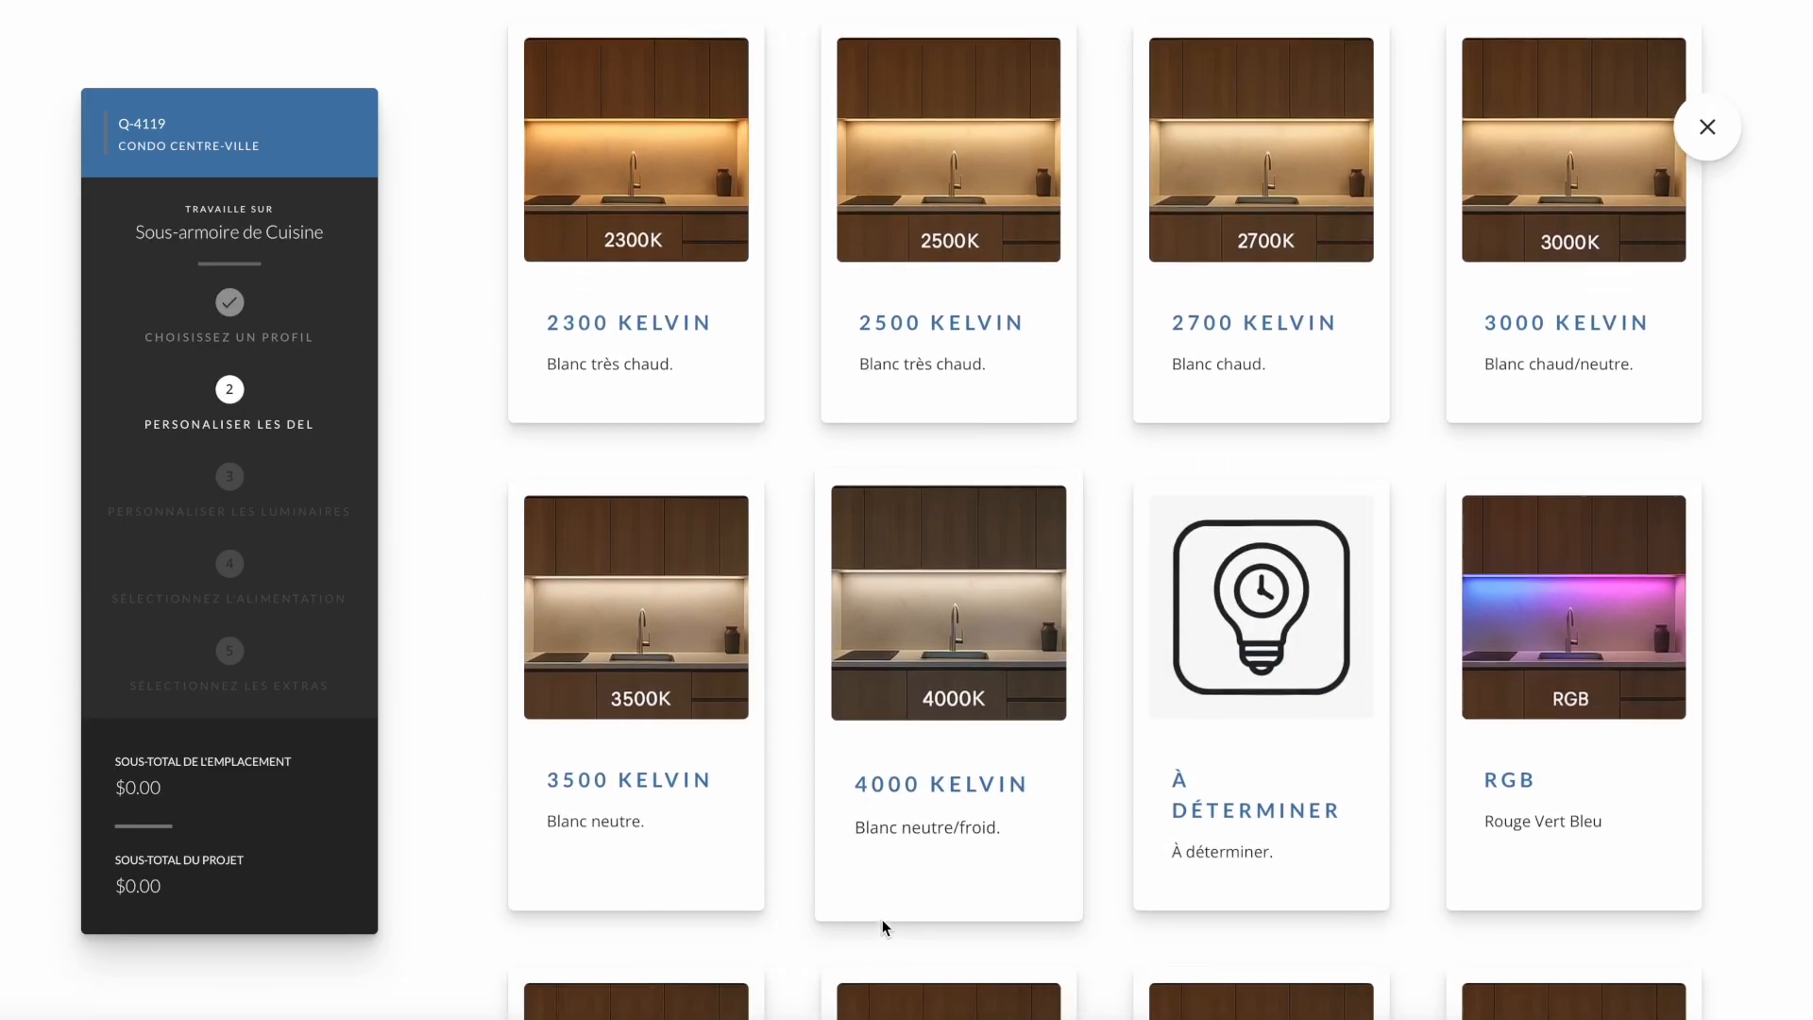
click(1260, 665)
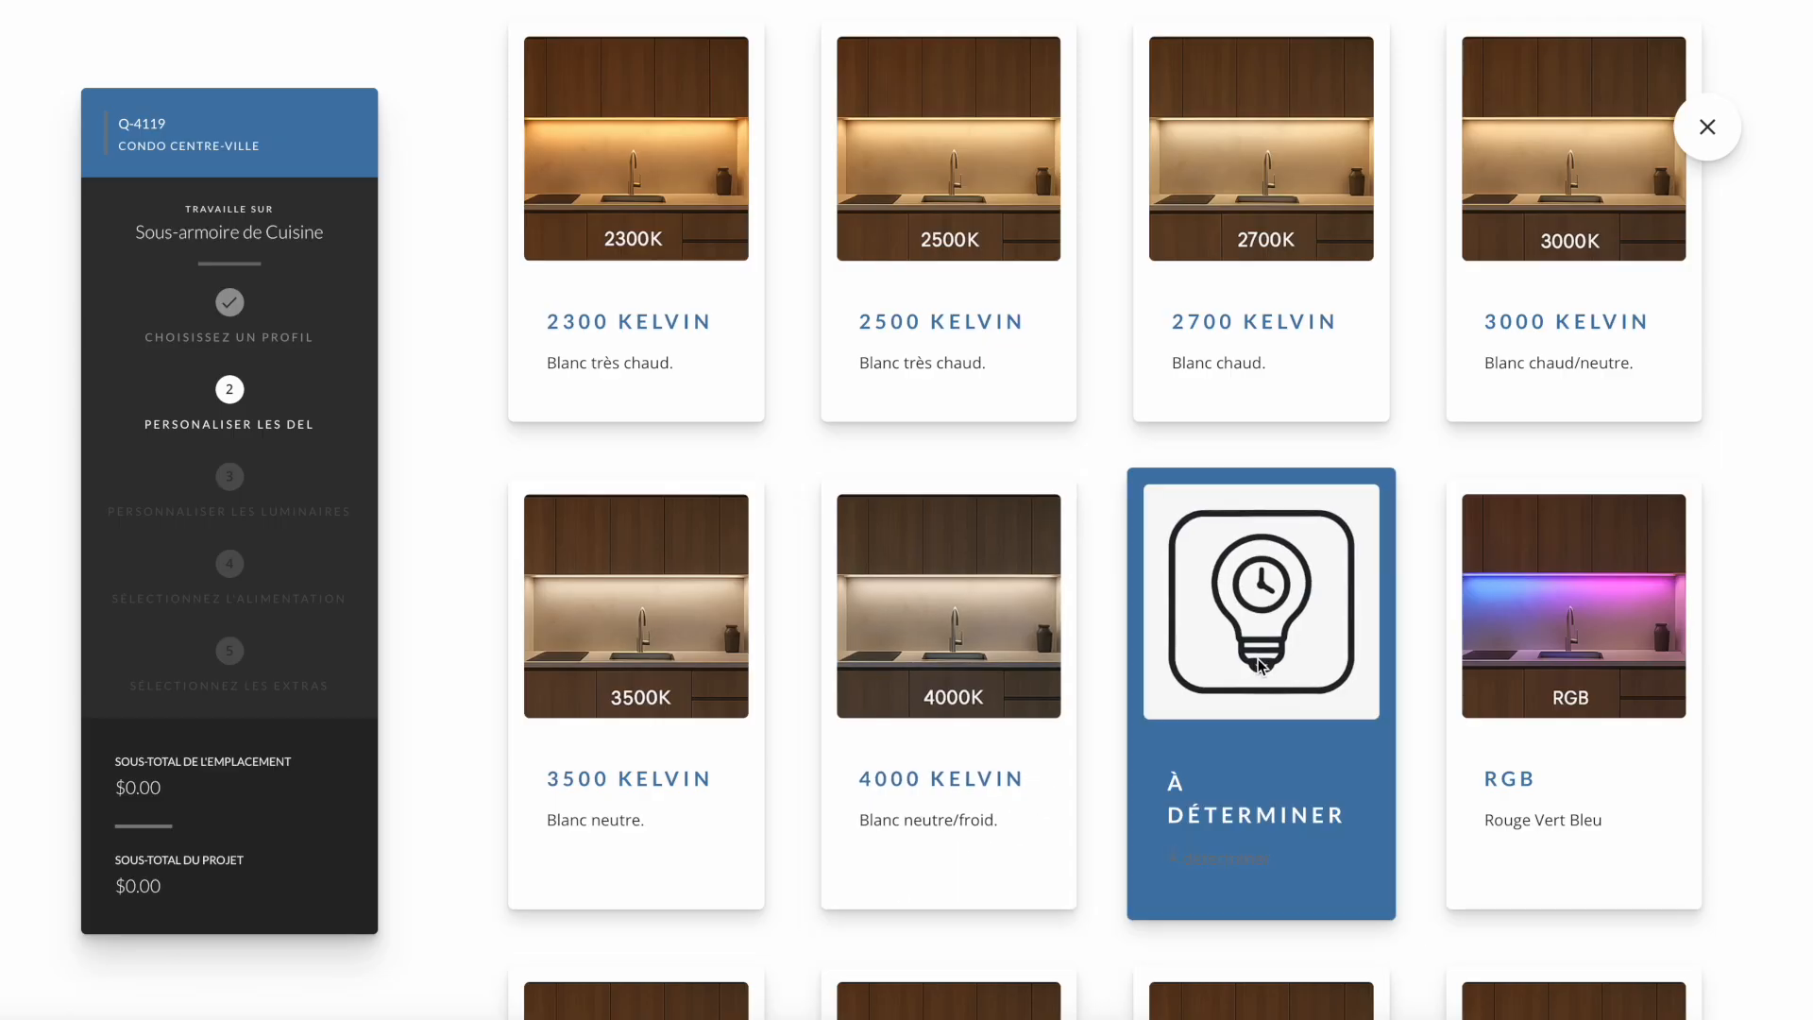
scroll(1261, 665, down, 6)
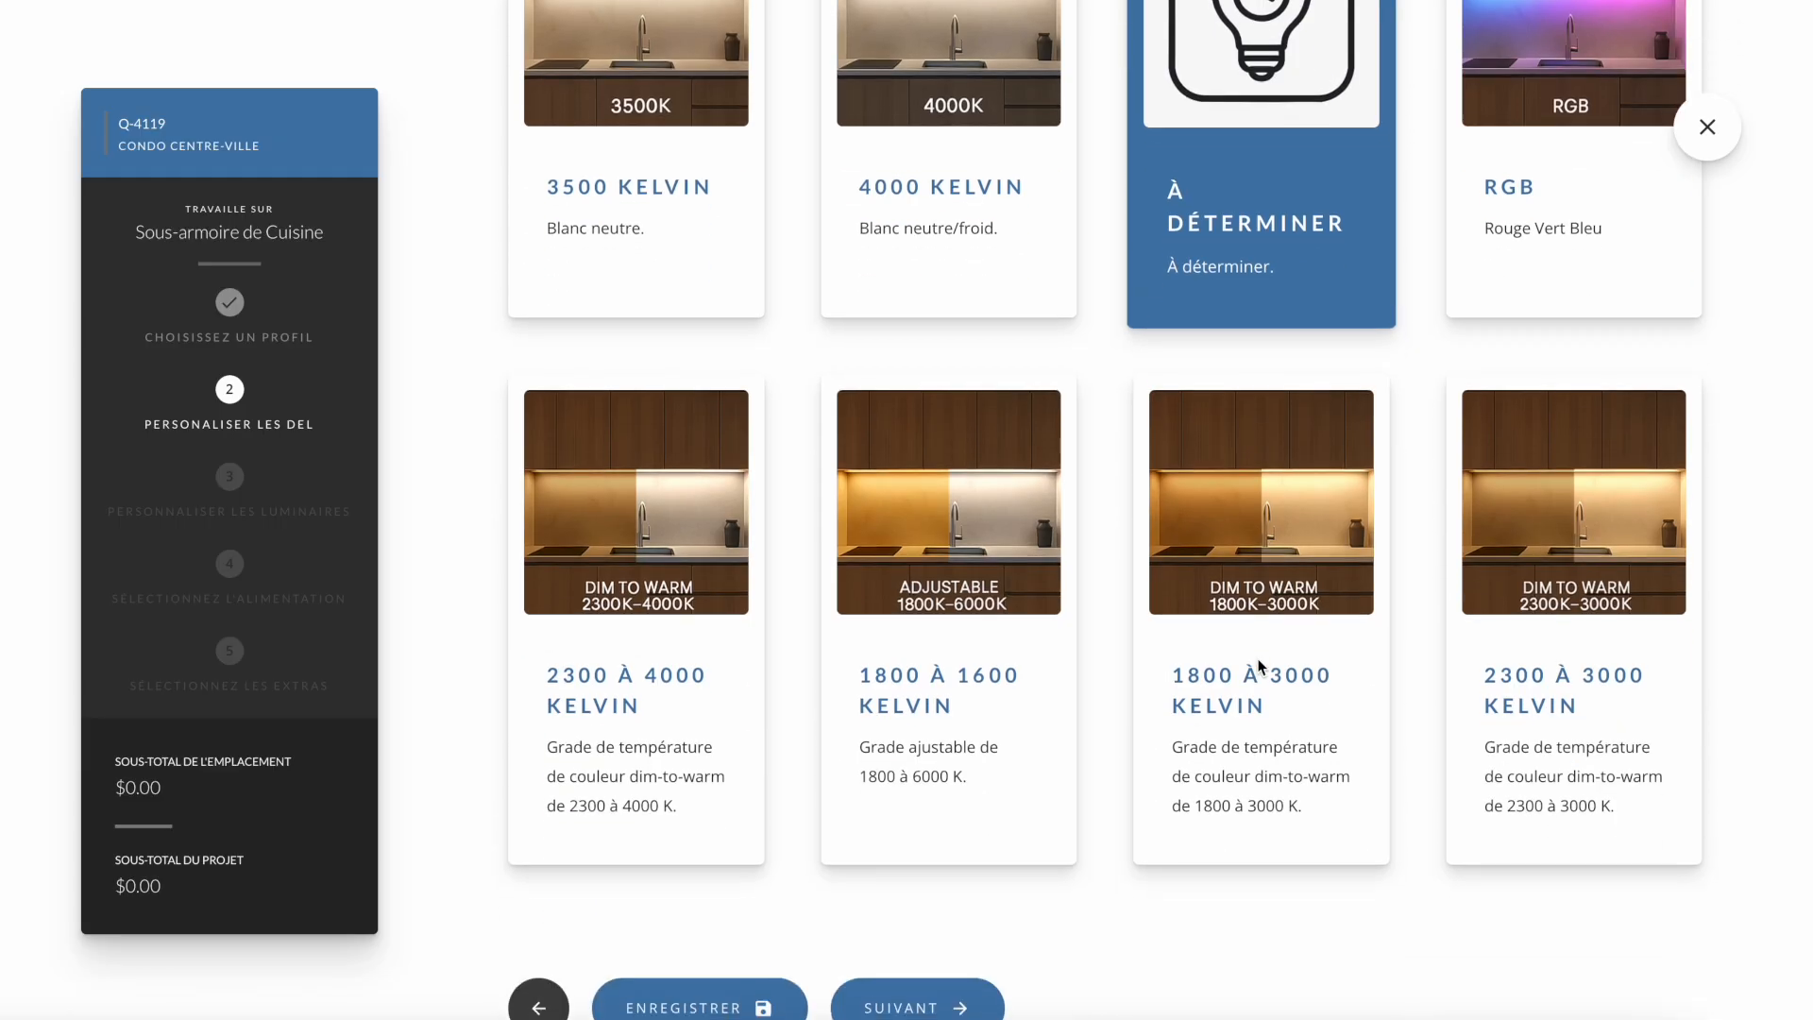
scroll(1260, 665, down, 1)
click(909, 927)
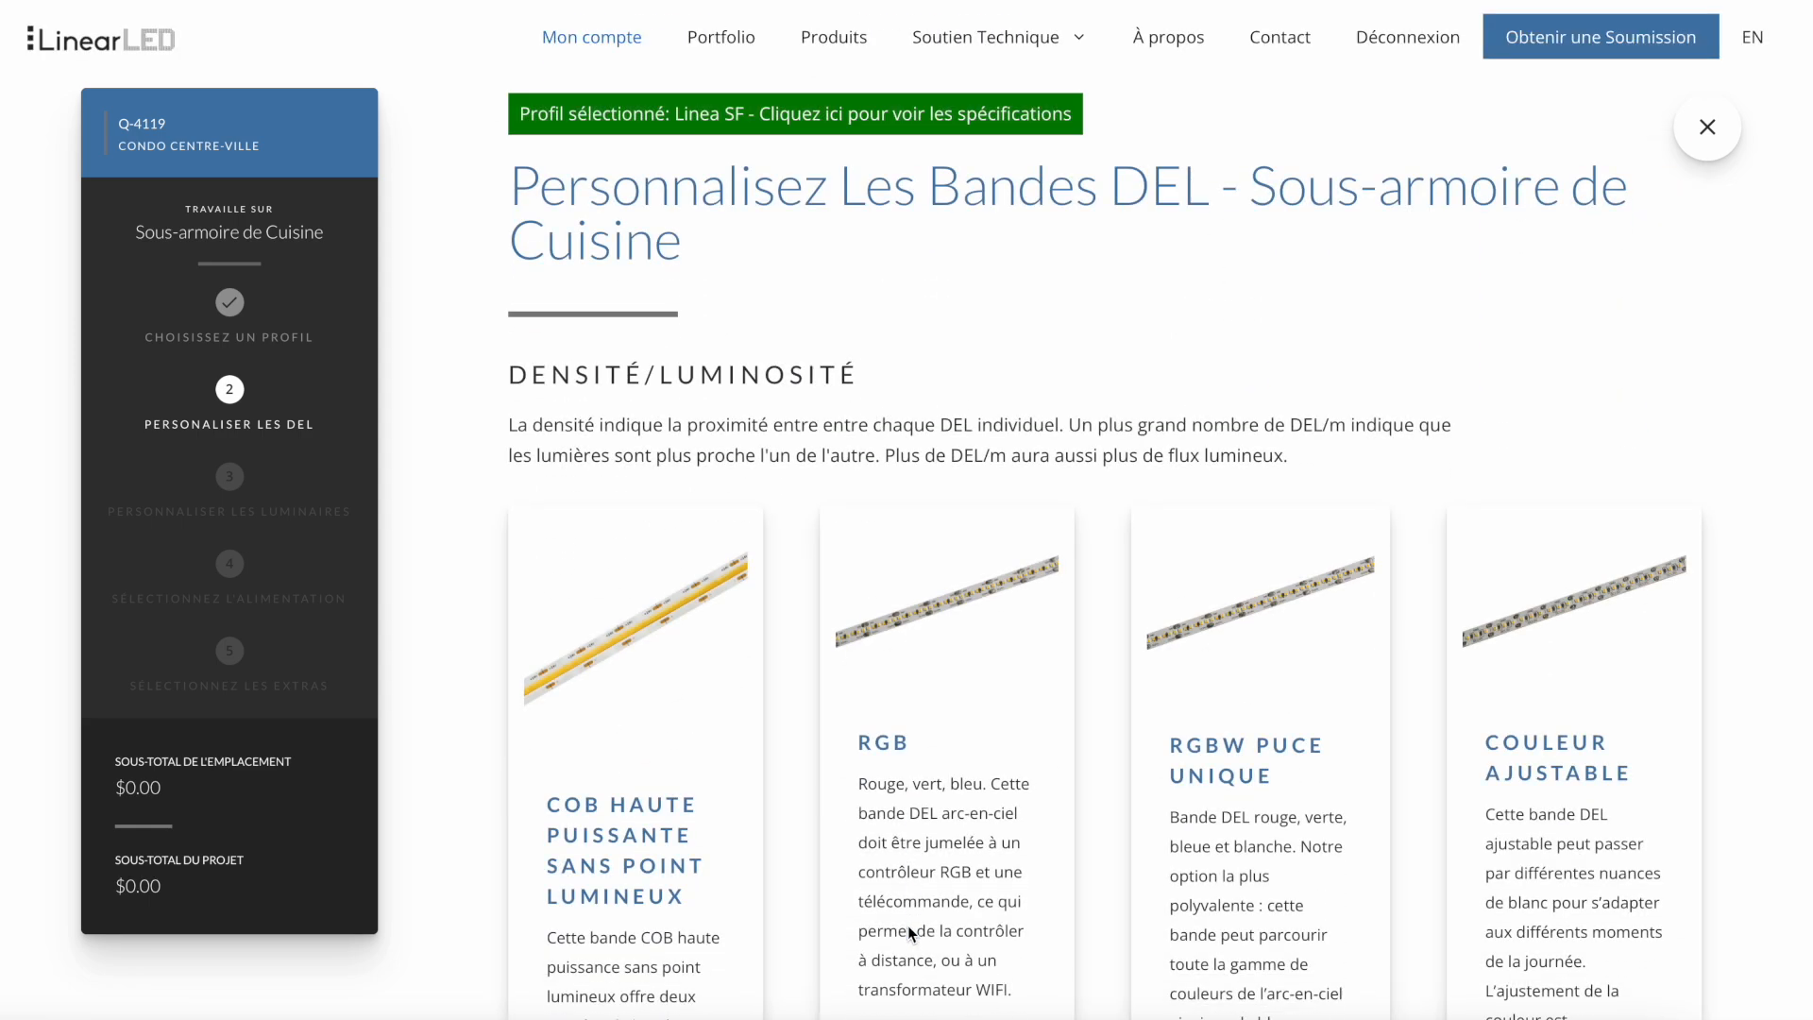
- Choose the 350 DEL/M strip density and continue to the fixture customization
scroll(908, 926, down, 2)
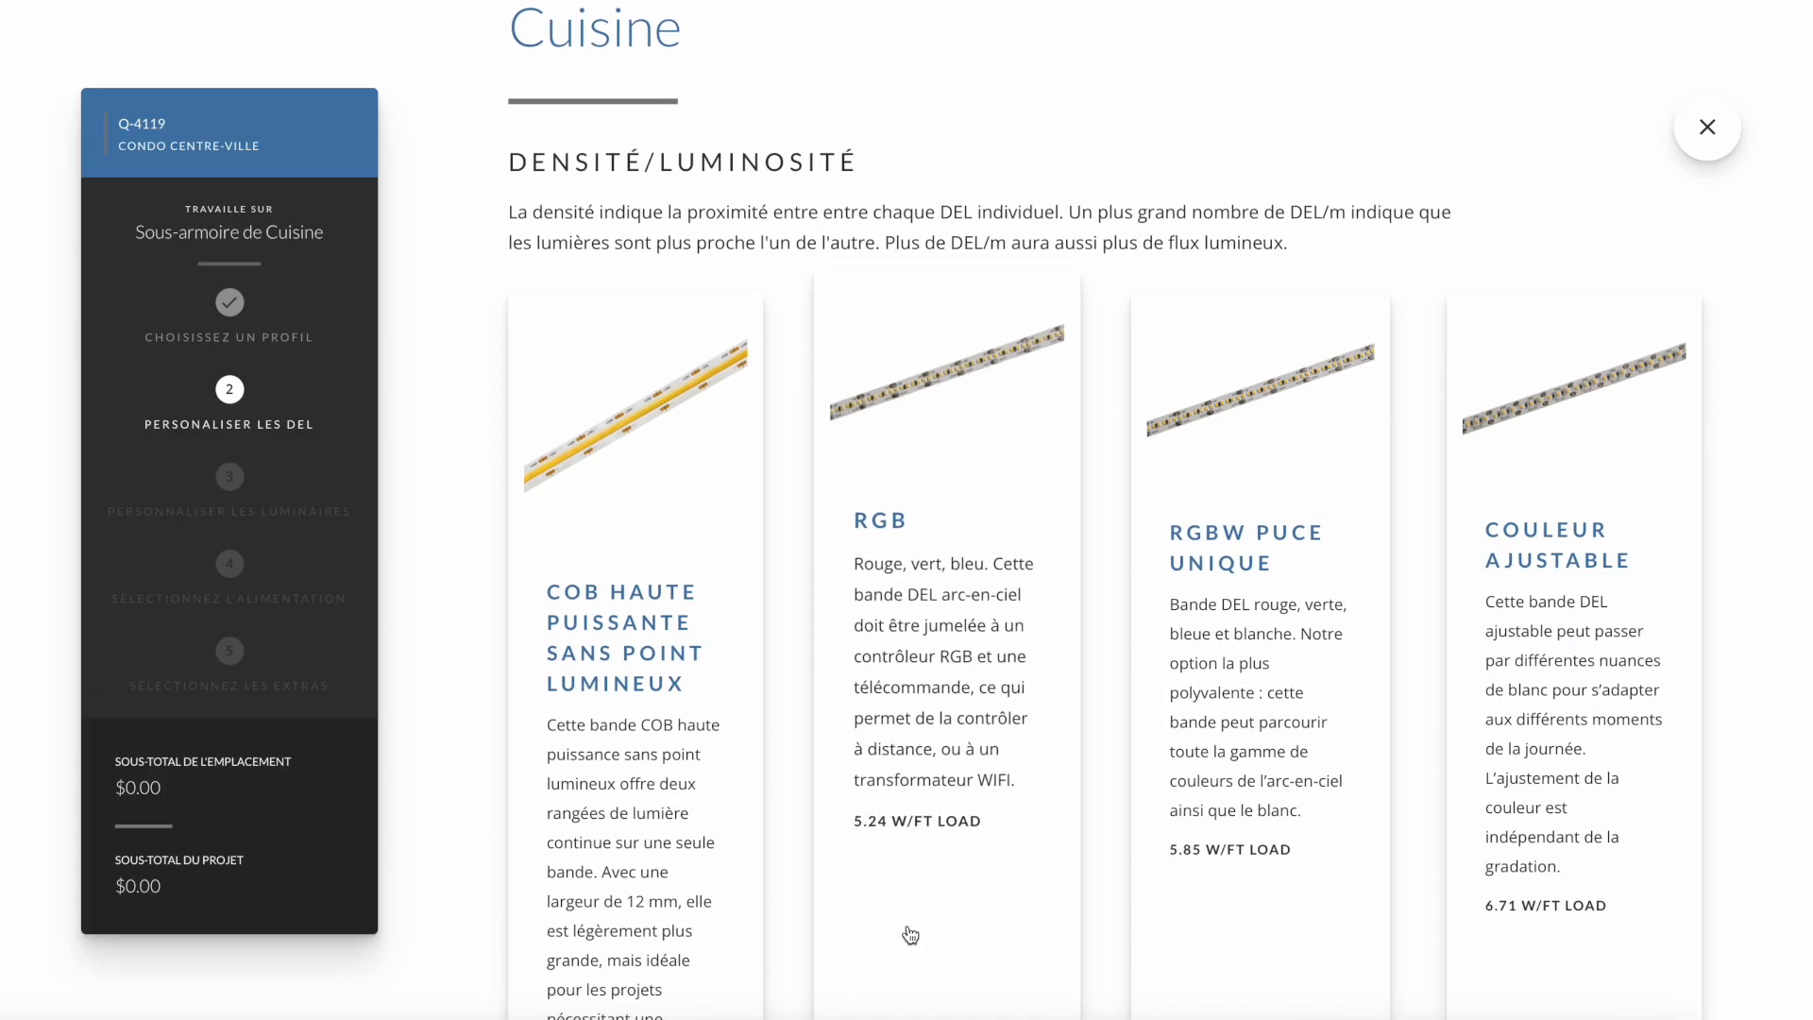
scroll(910, 935, down, 5)
scroll(909, 935, down, 3)
scroll(910, 934, down, 7)
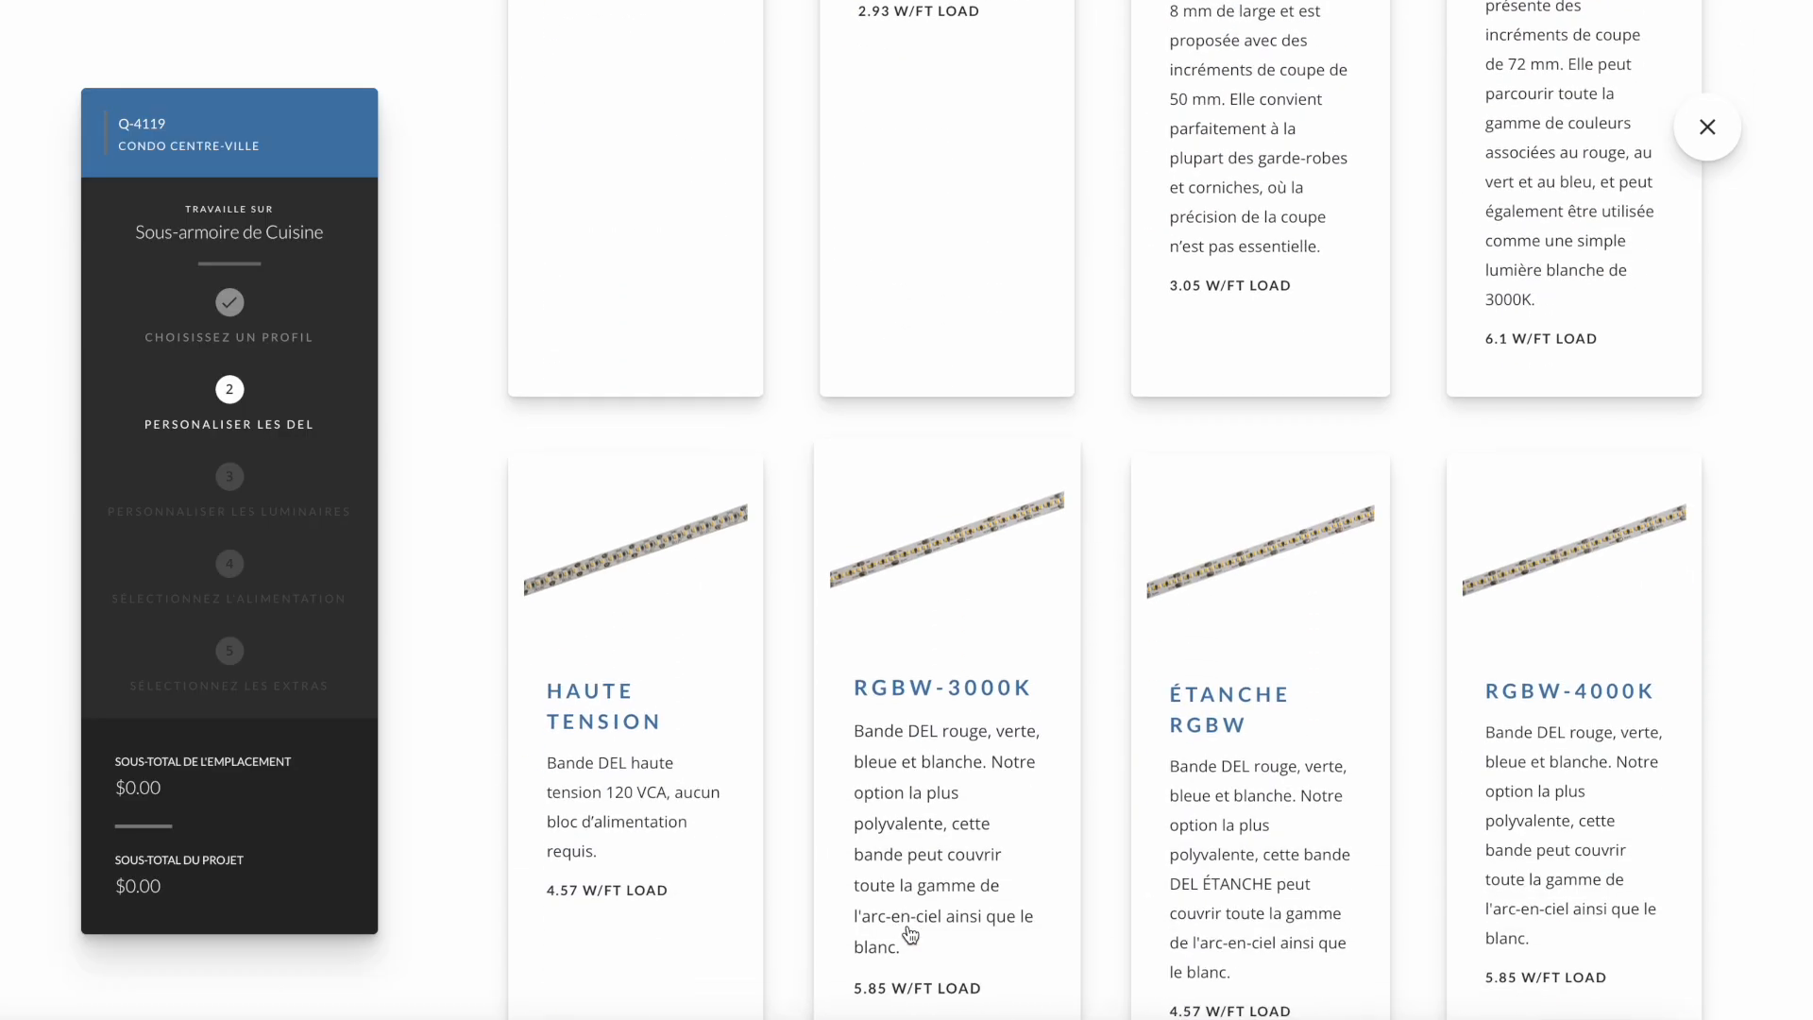
scroll(910, 935, down, 4)
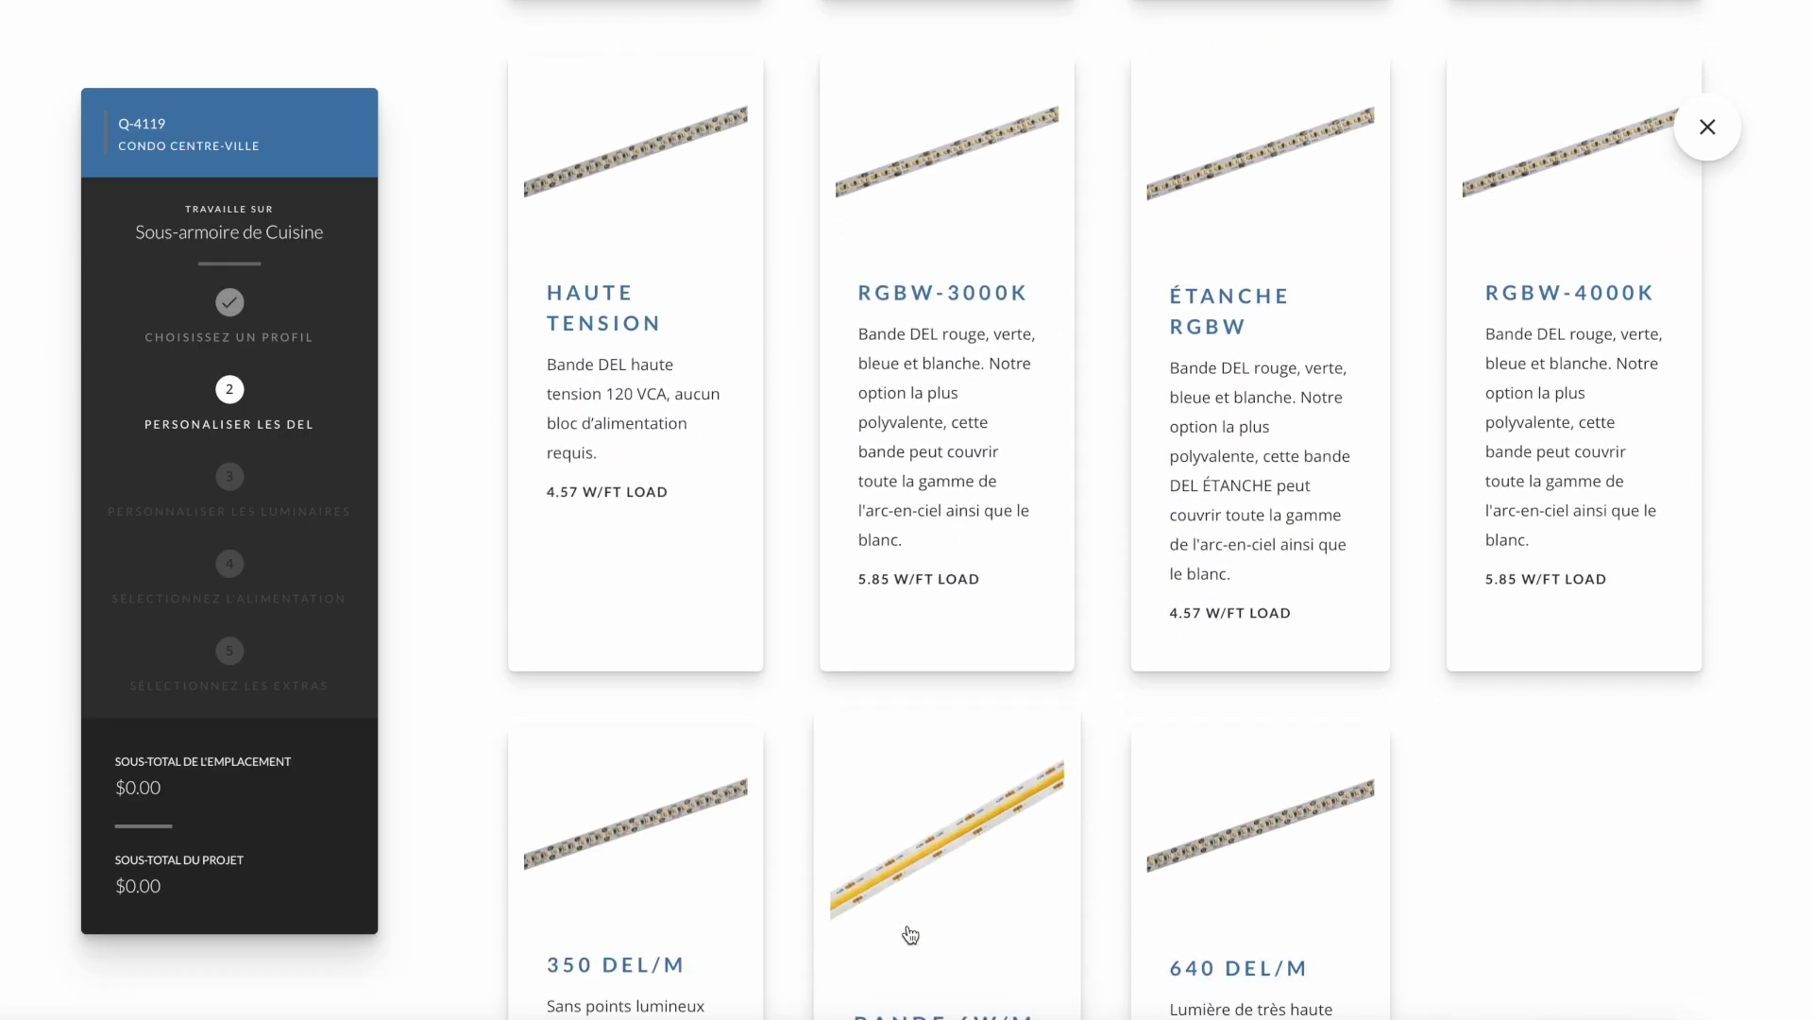
scroll(910, 935, down, 2)
click(659, 801)
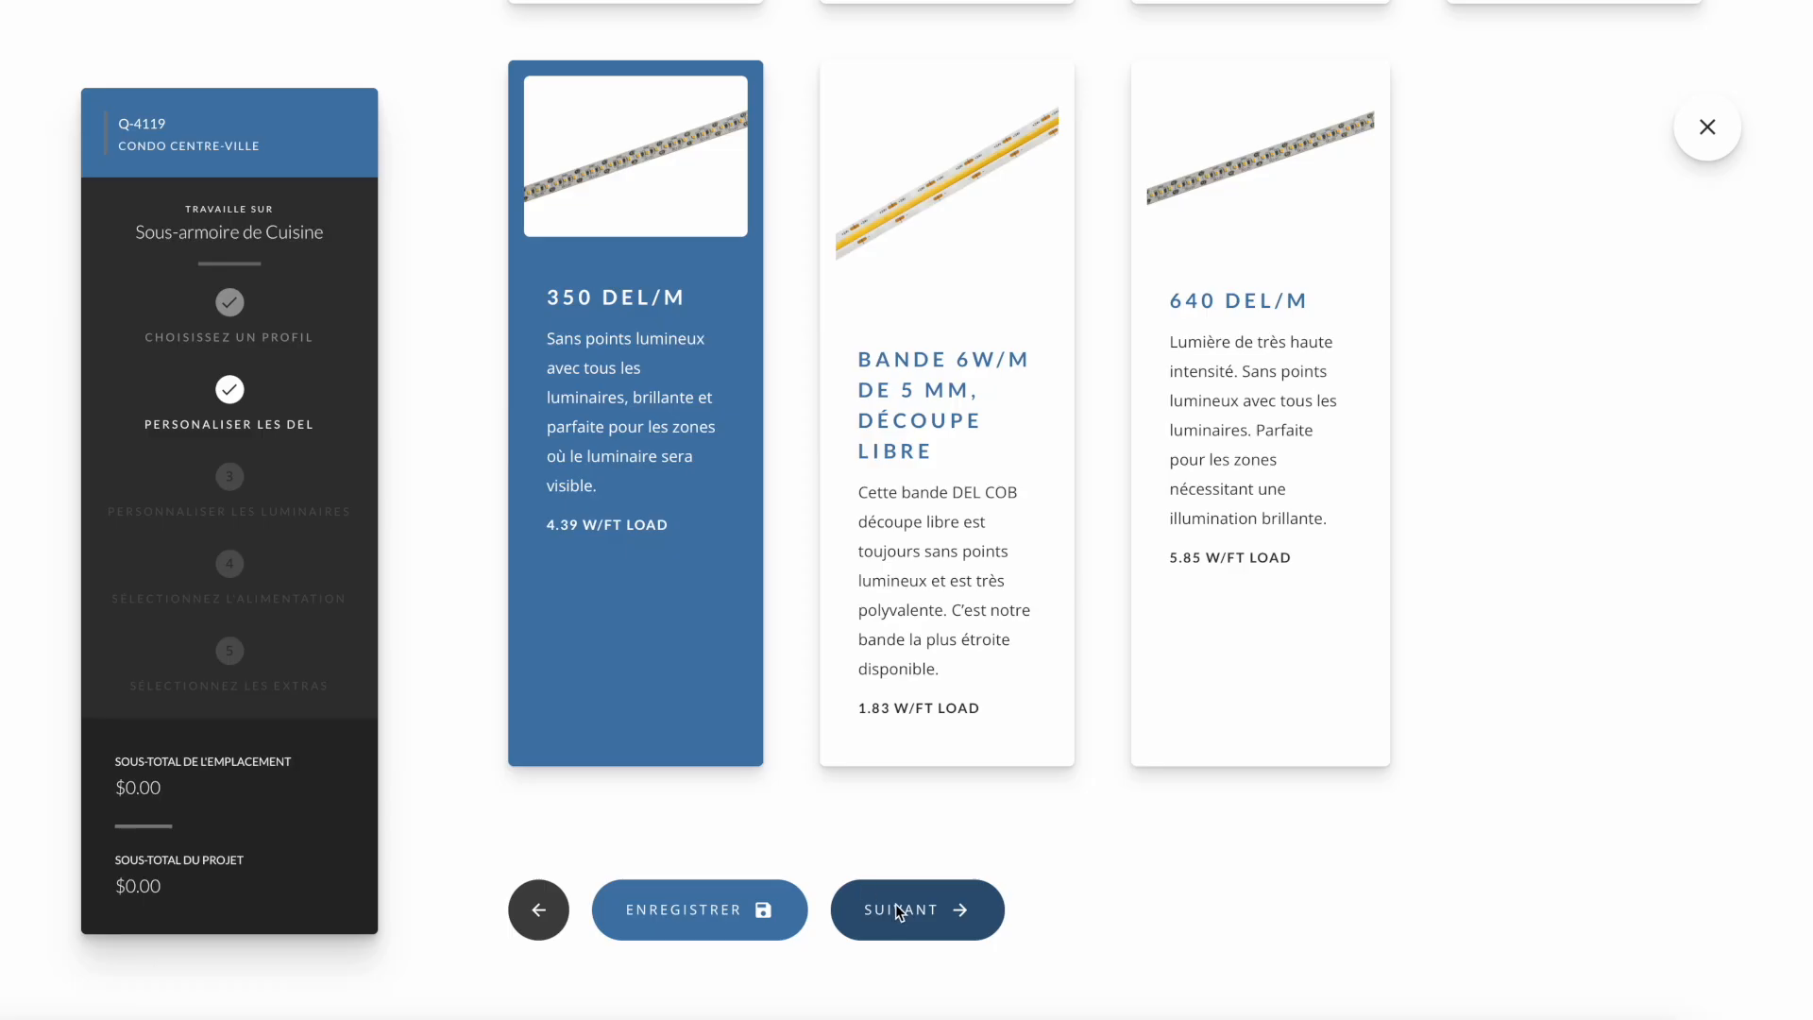
click(899, 911)
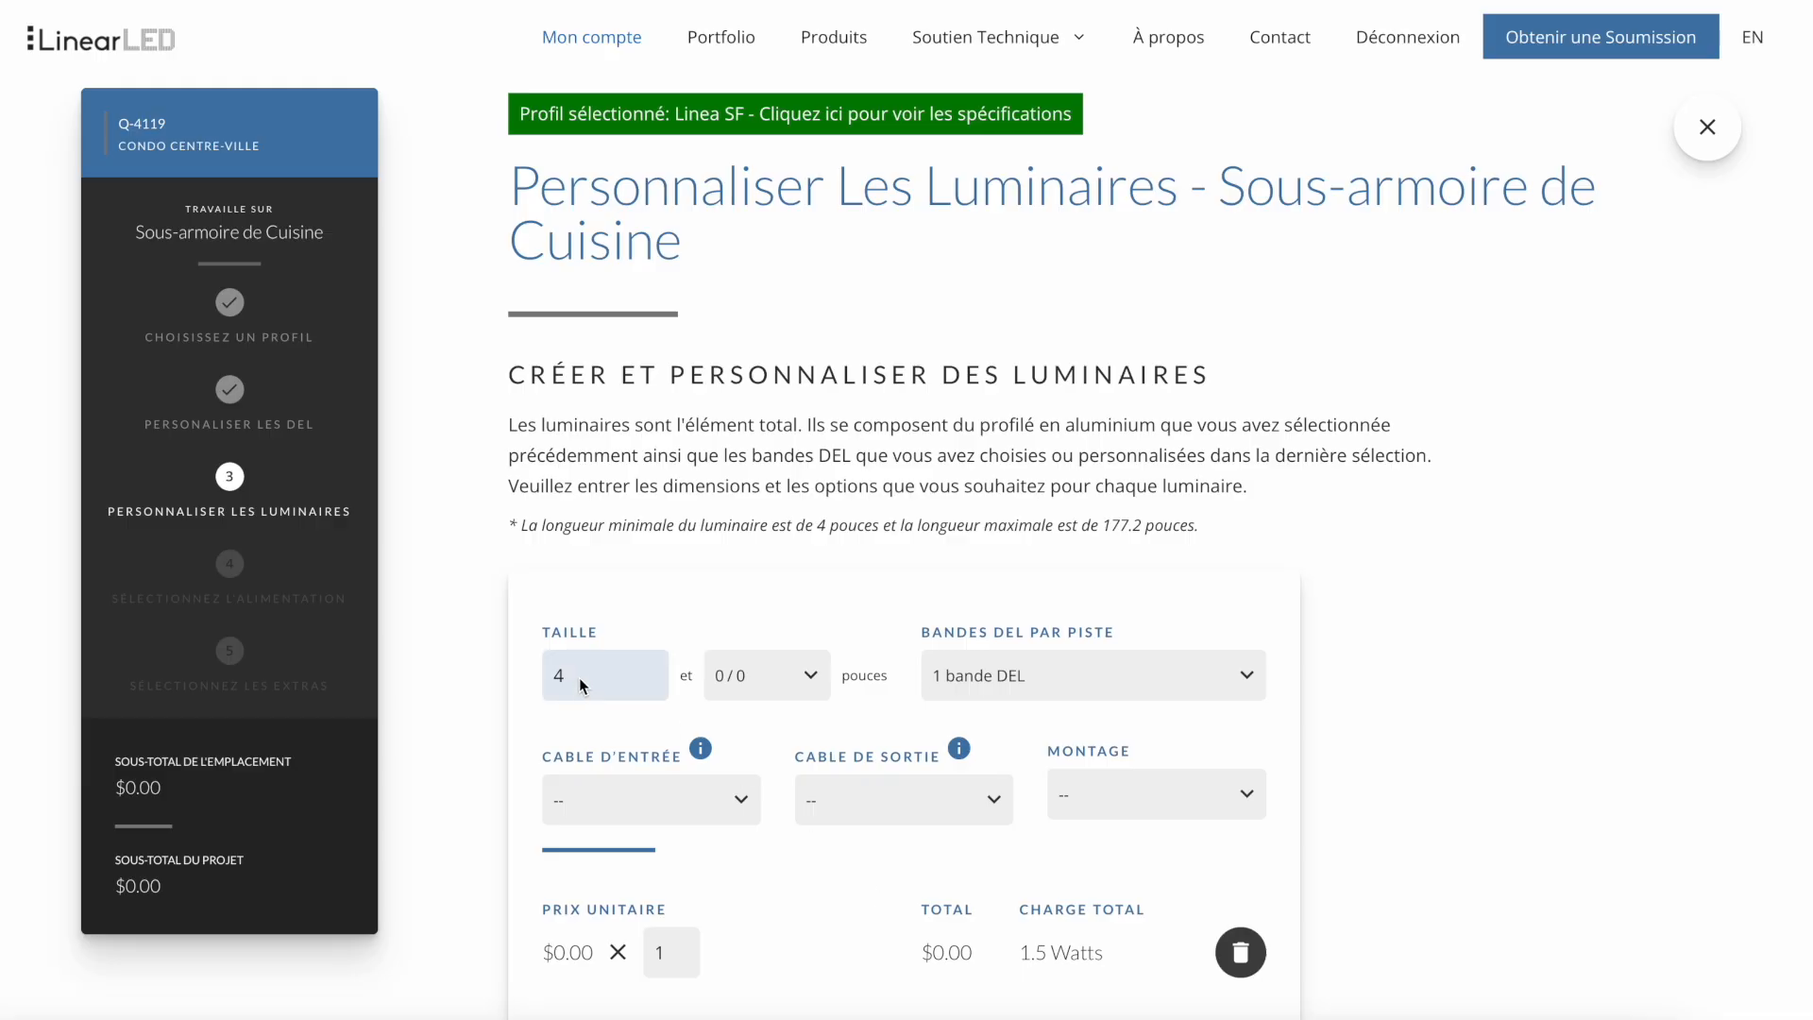
- Set the fixture's size to 34 1/2 inches with 1 bande DEL per track
double_click(581, 683)
text(34)
click(744, 673)
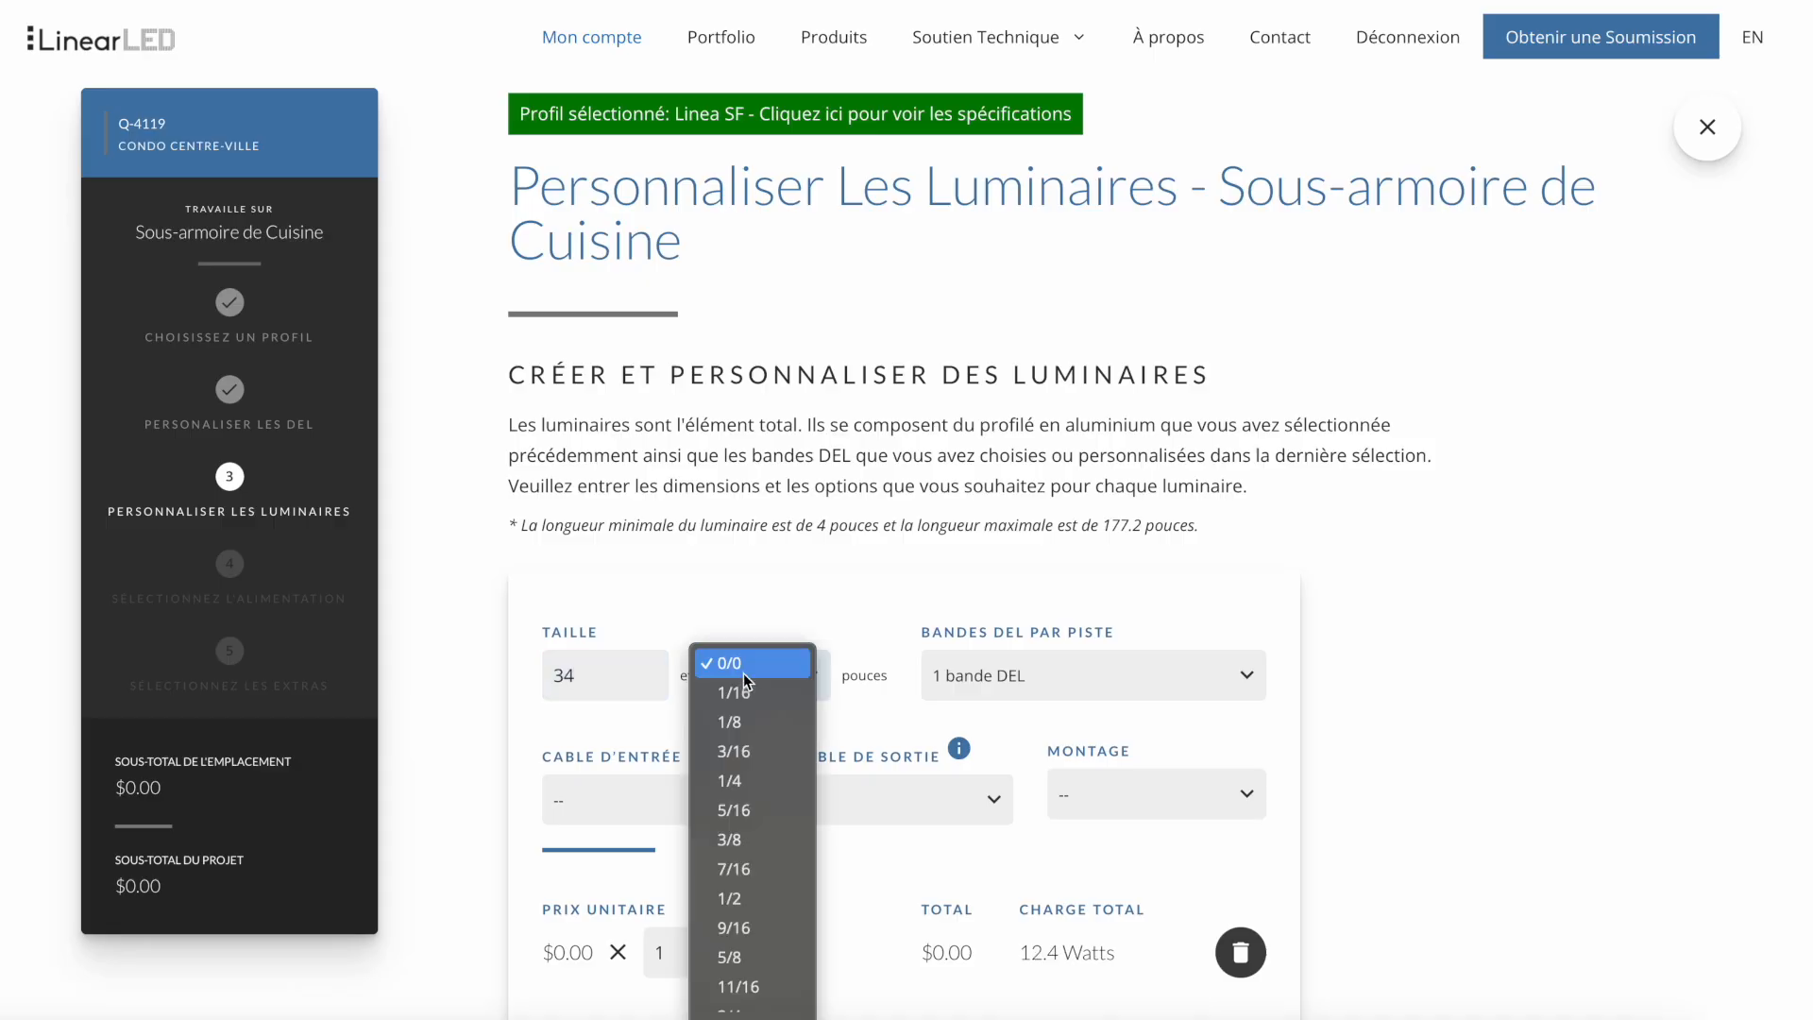
click(736, 904)
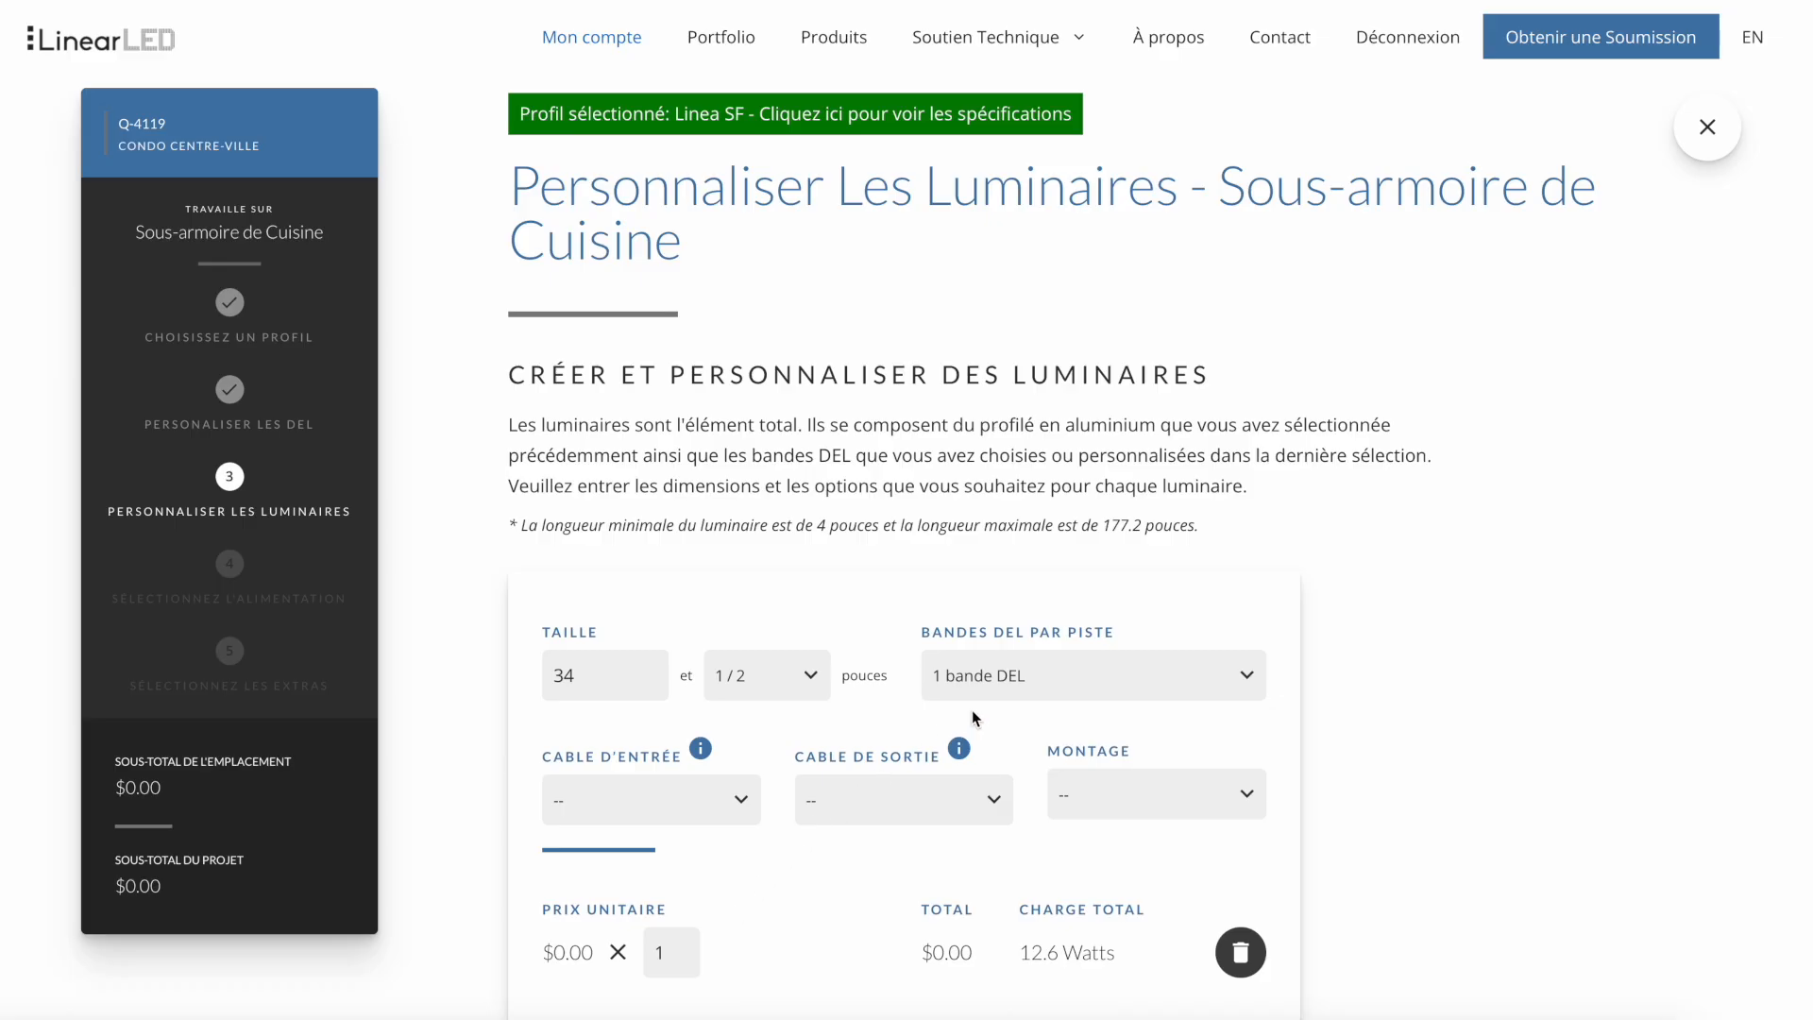
click(1085, 677)
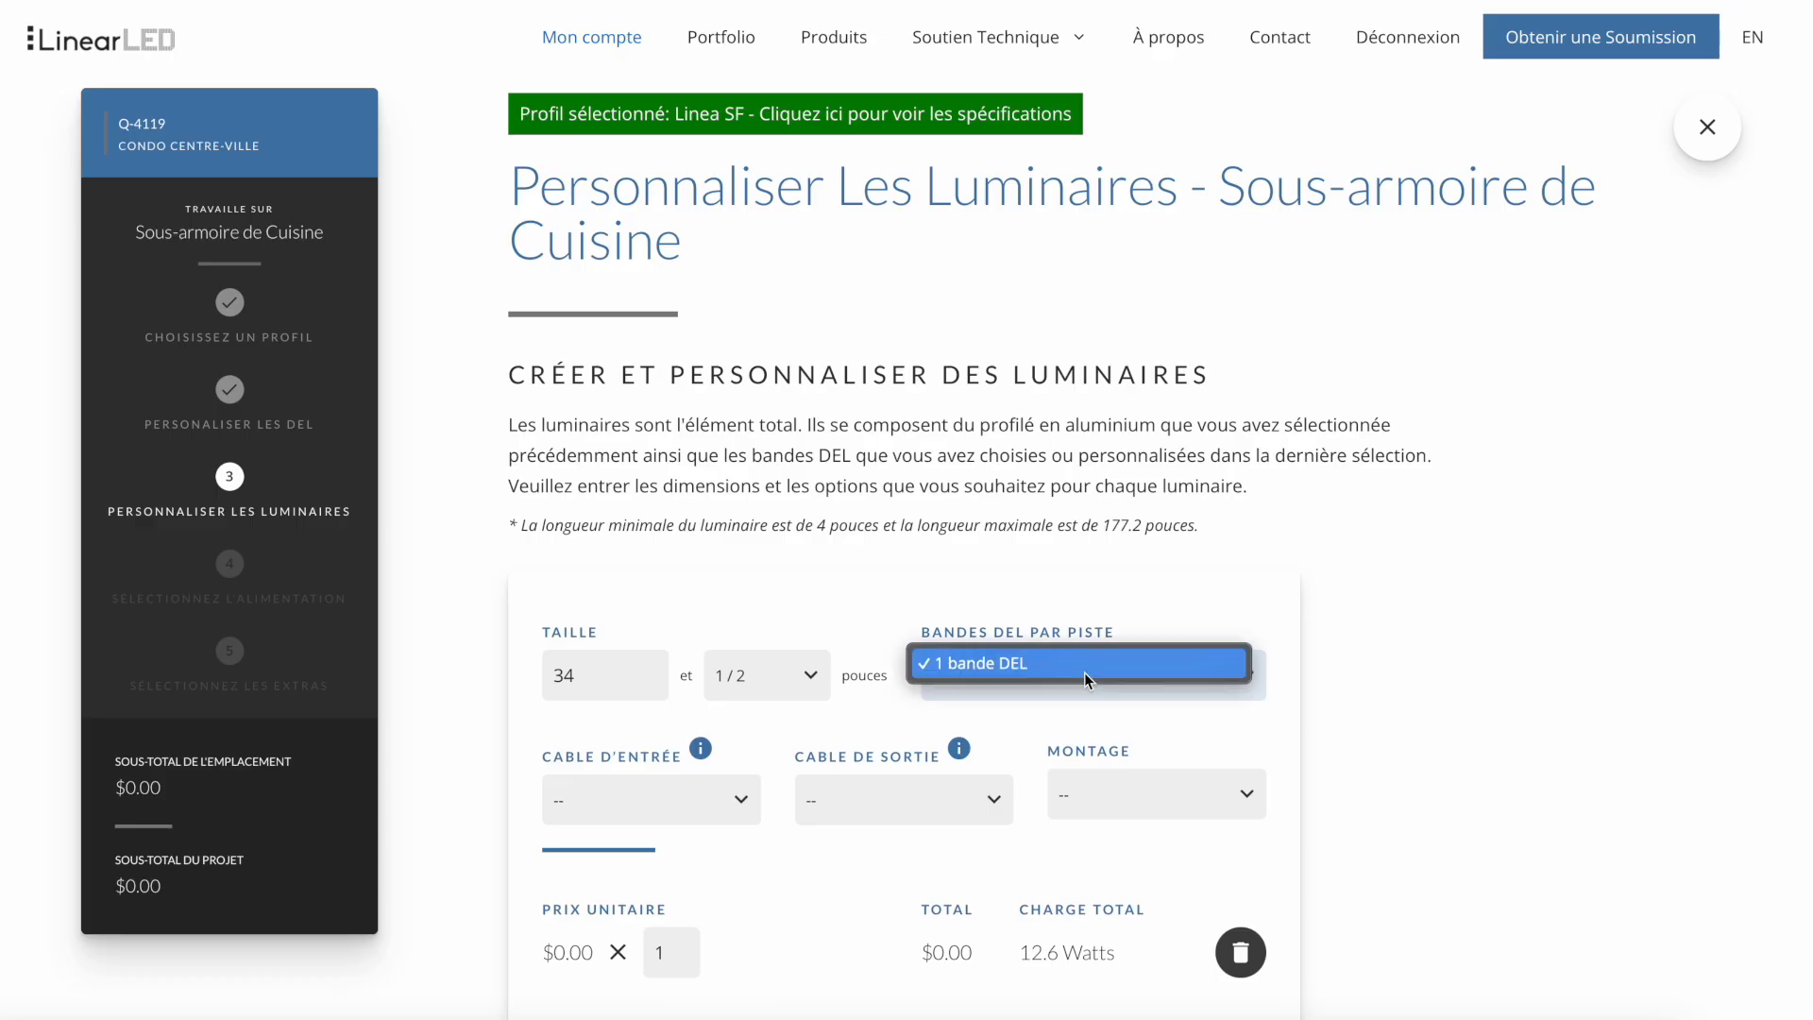
click(1084, 673)
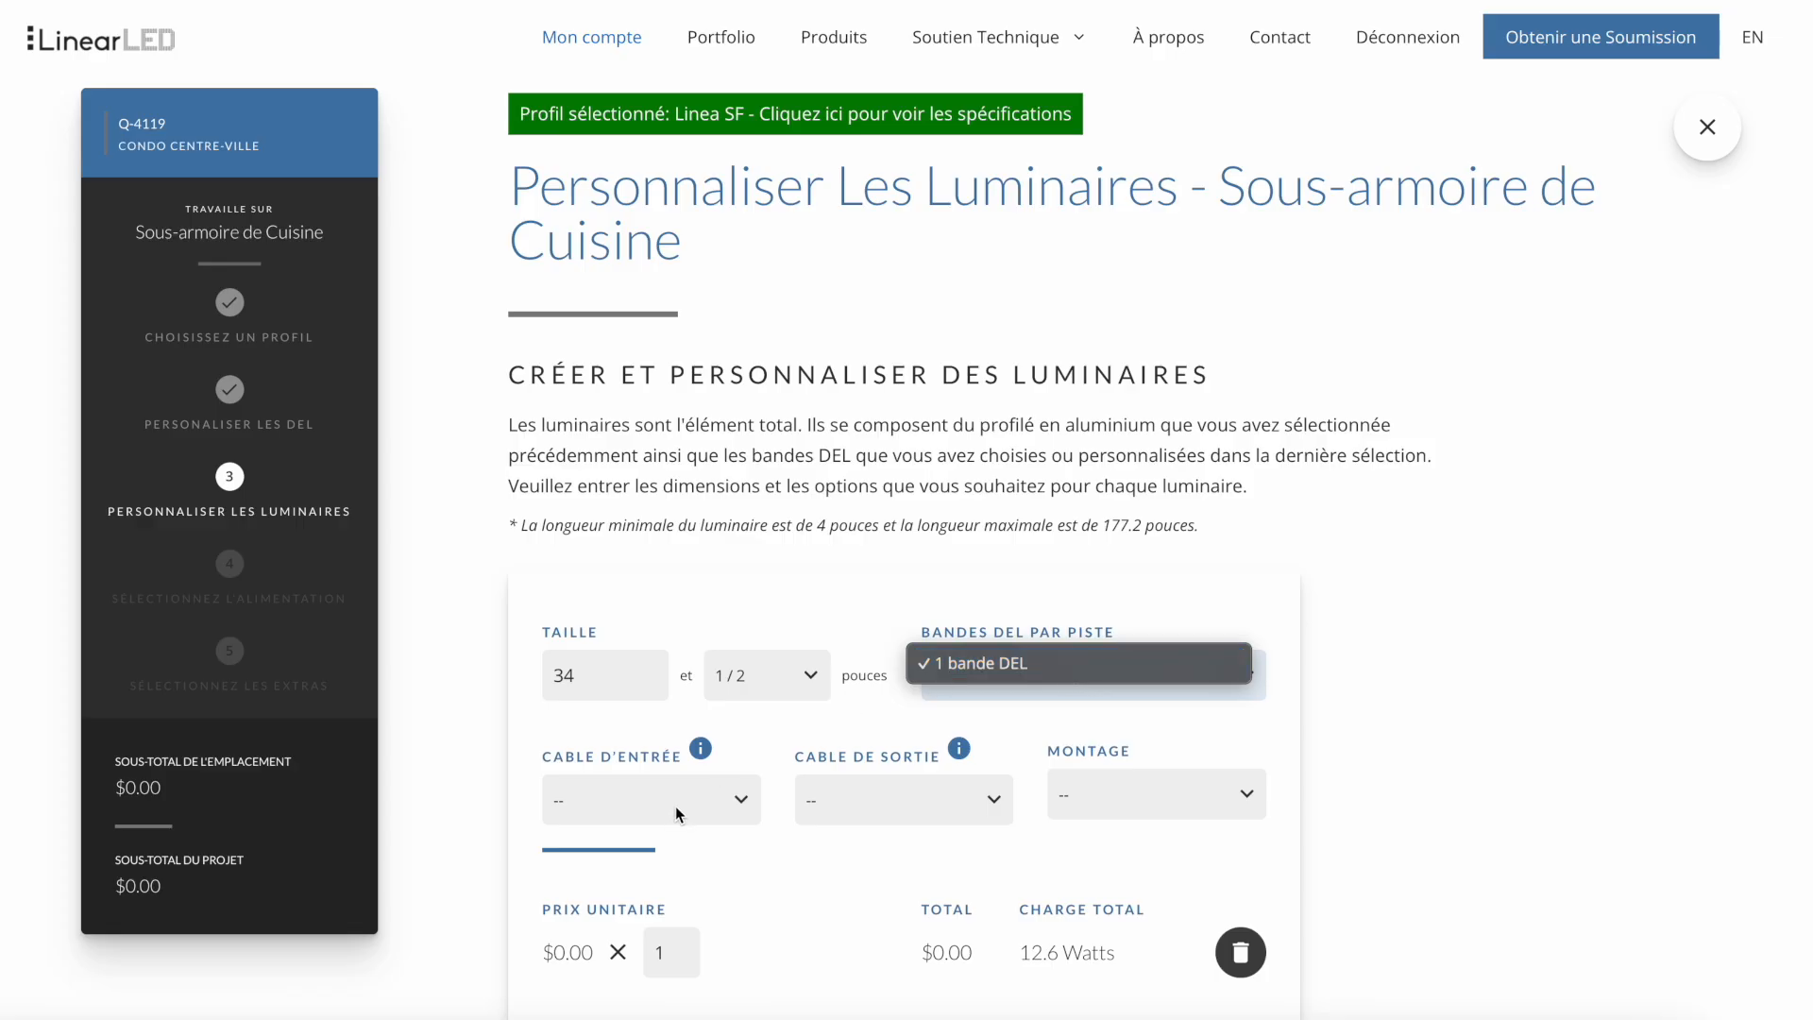
- Set the fixture's input cable to Câble de 8 pouces and its output cable to Aucun, consulting both cable explanations
click(676, 807)
scroll(676, 807, down, 3)
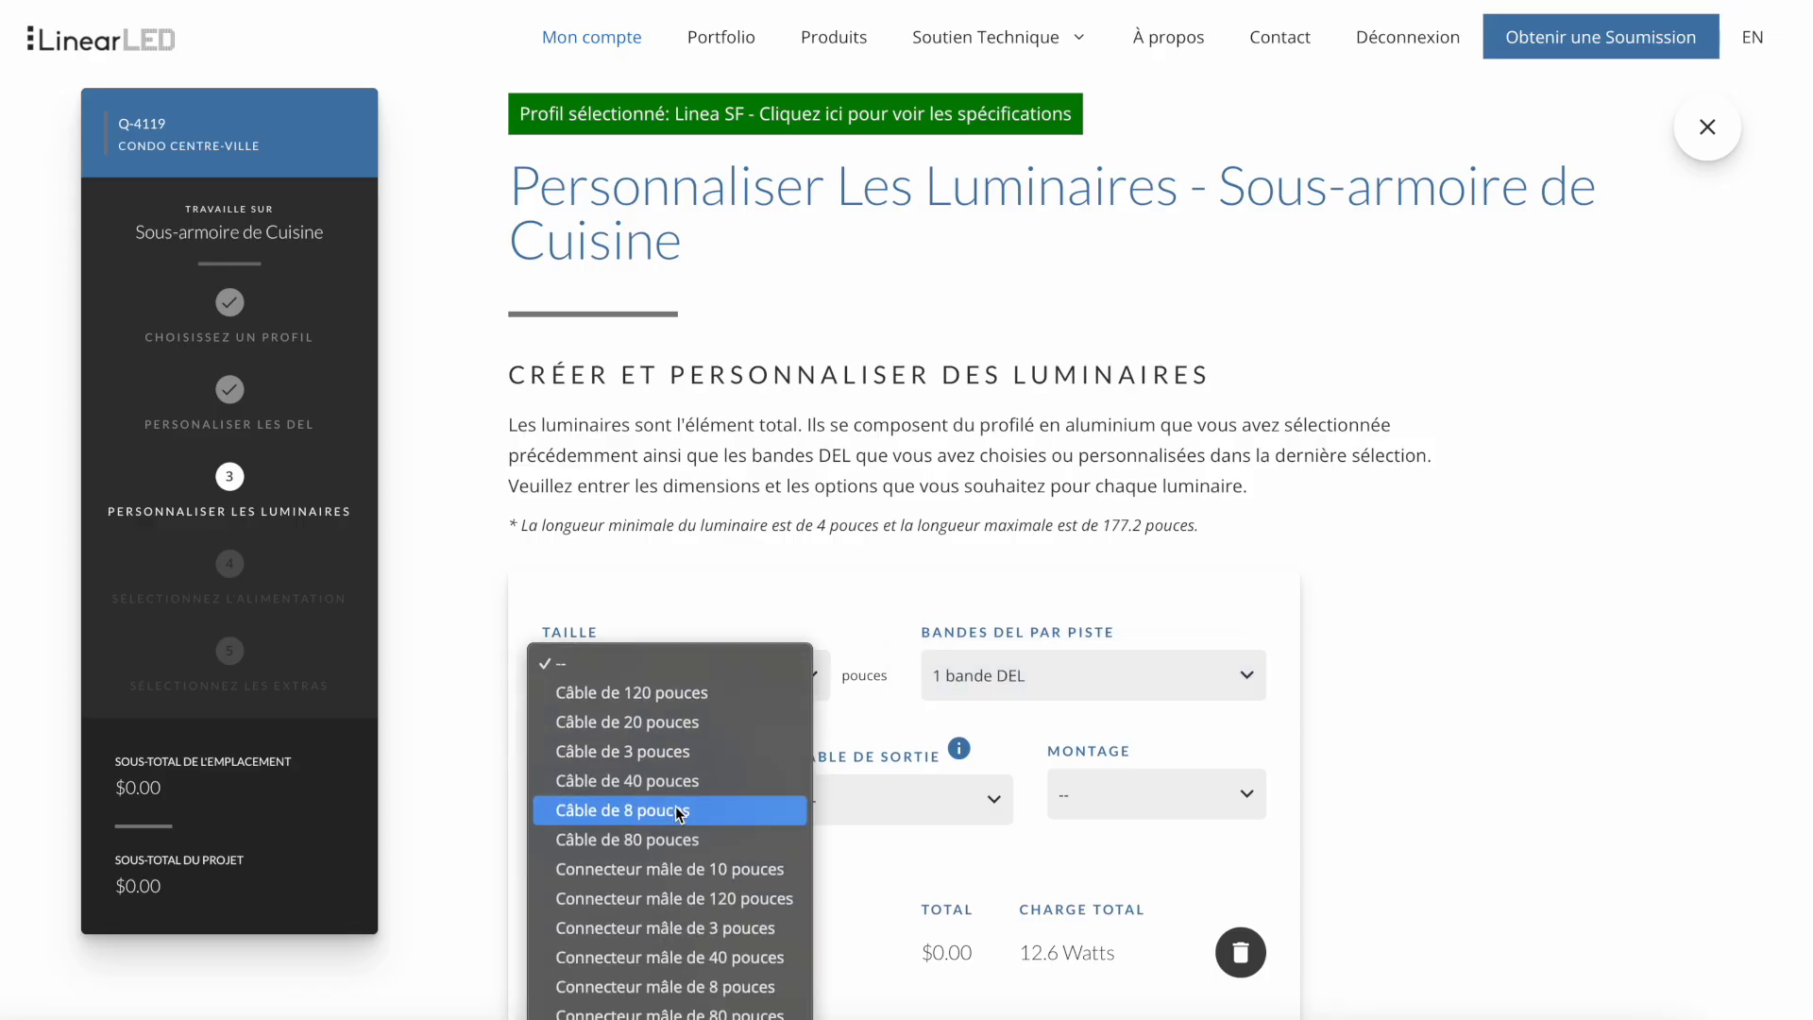
click(676, 809)
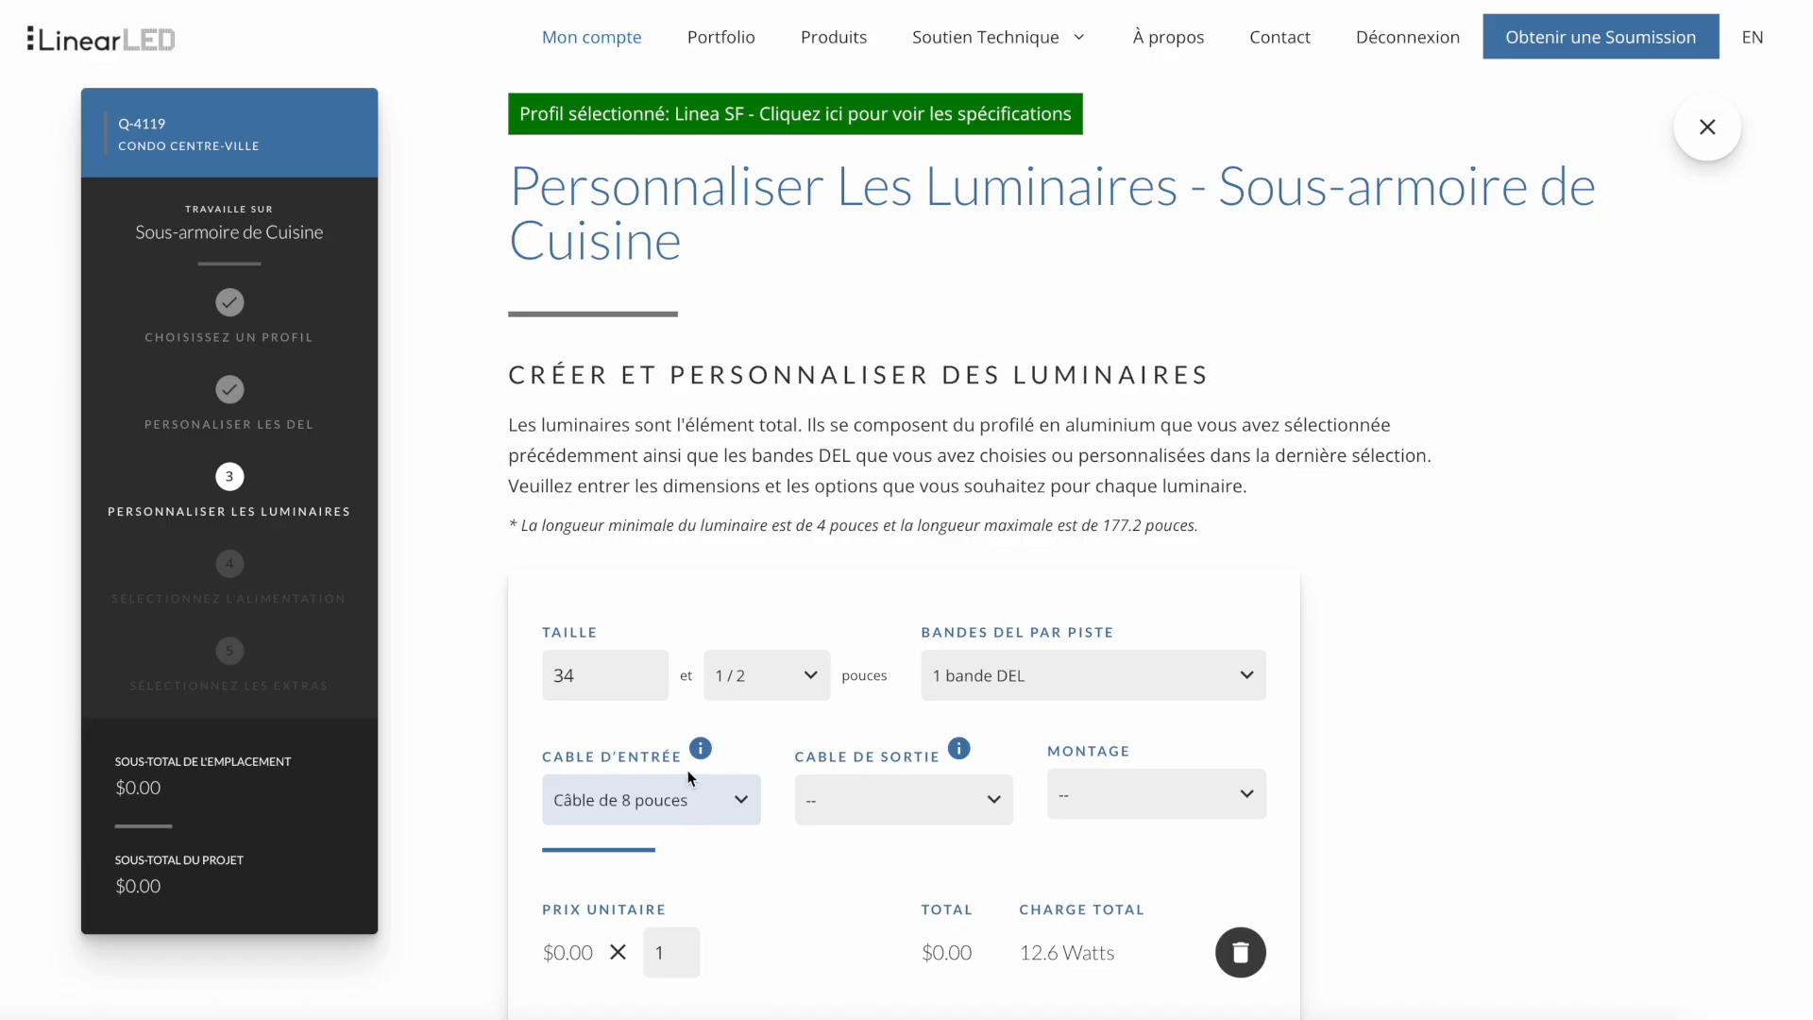
mouse_move(699, 761)
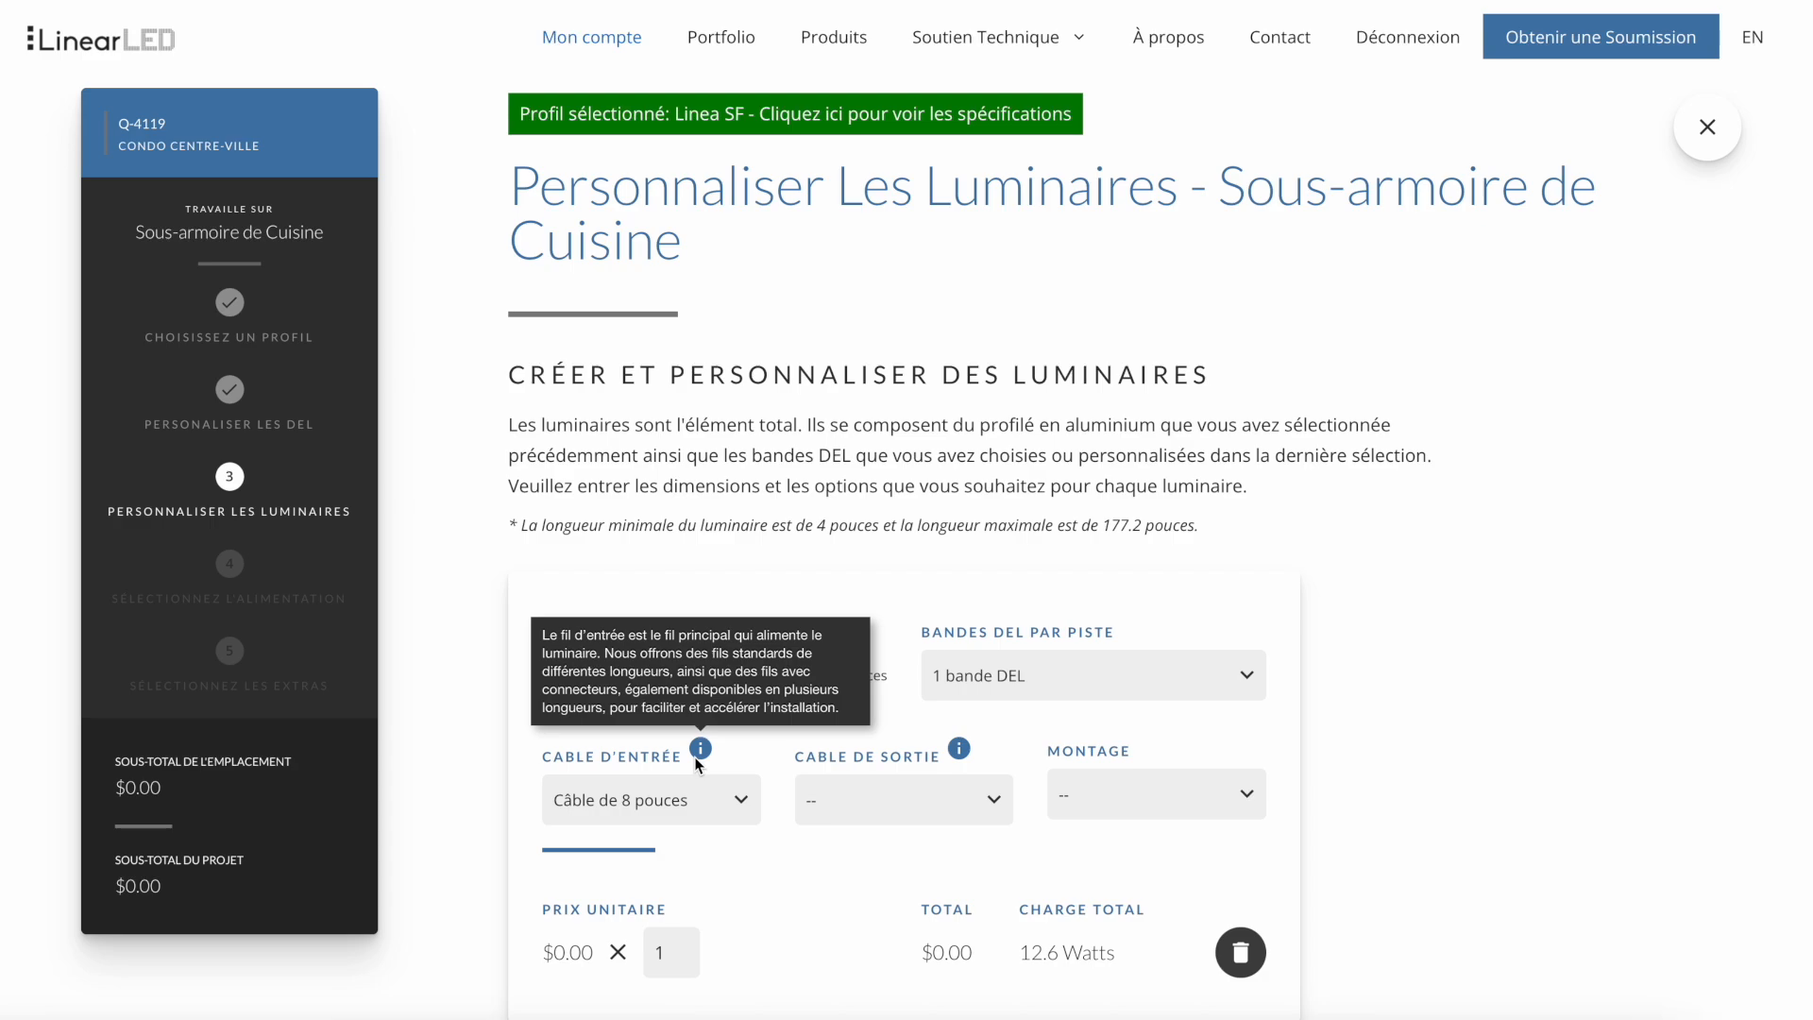
mouse_move(962, 755)
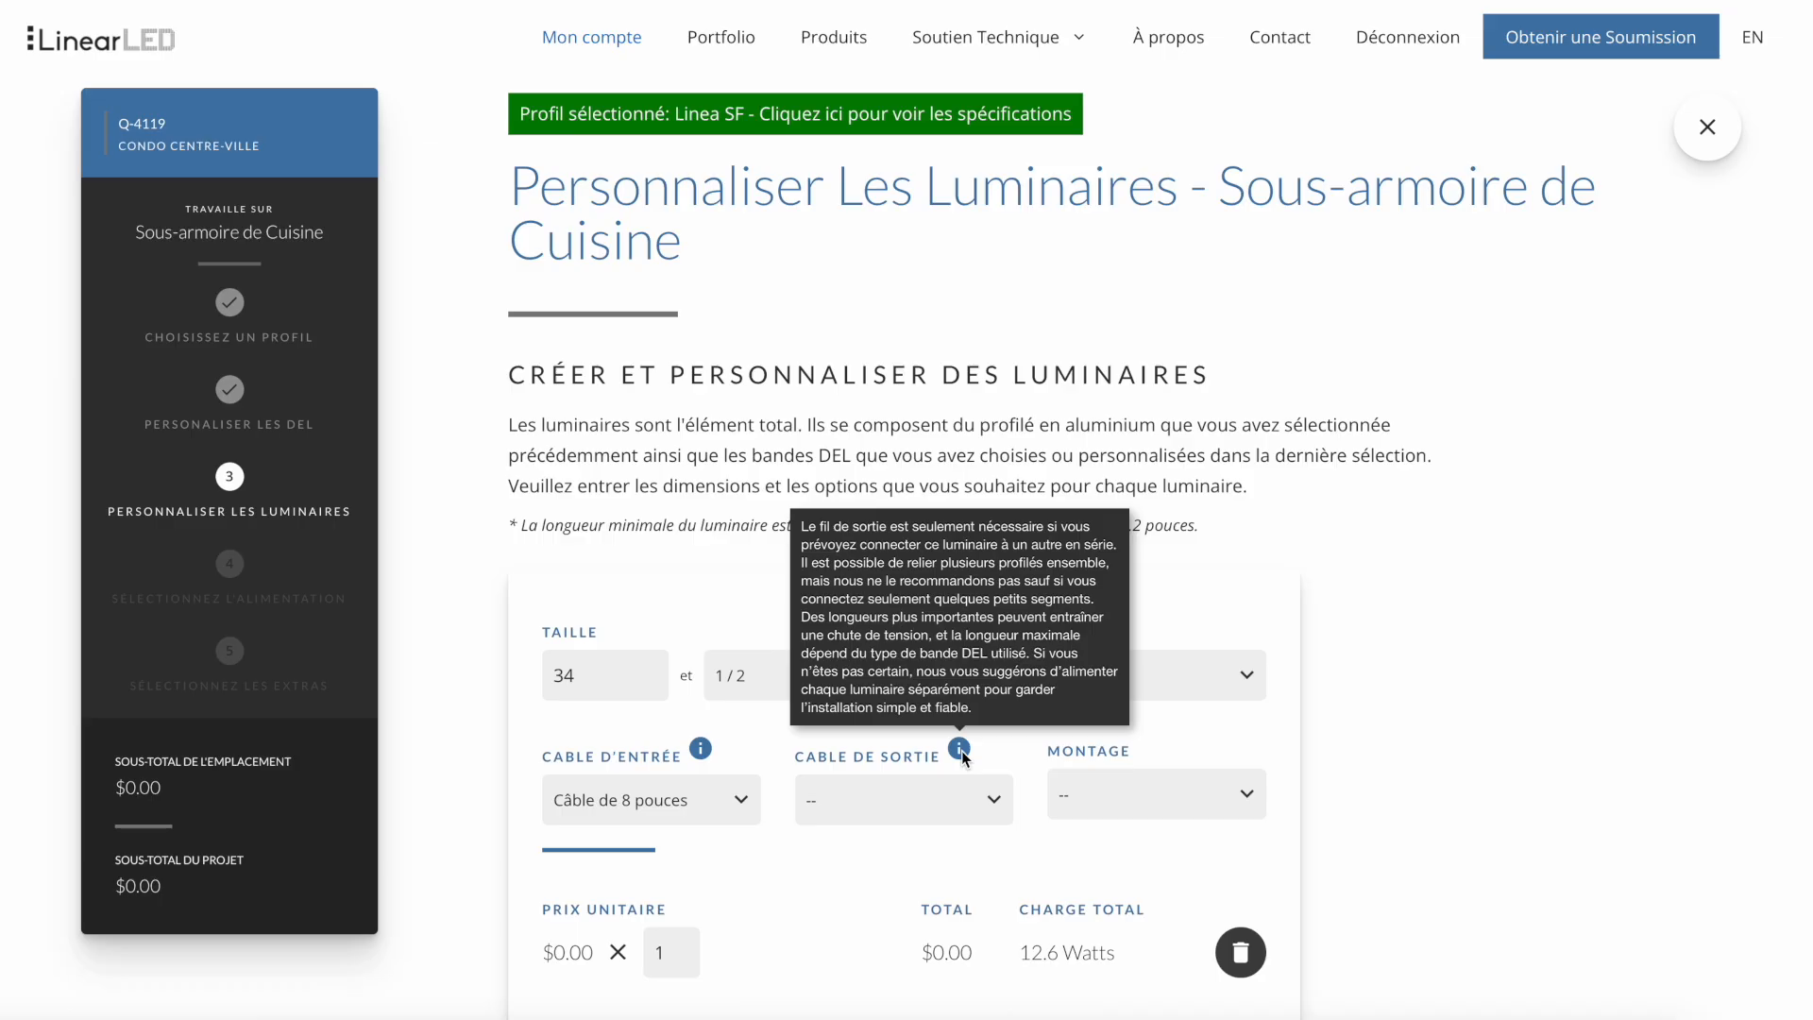
click(951, 799)
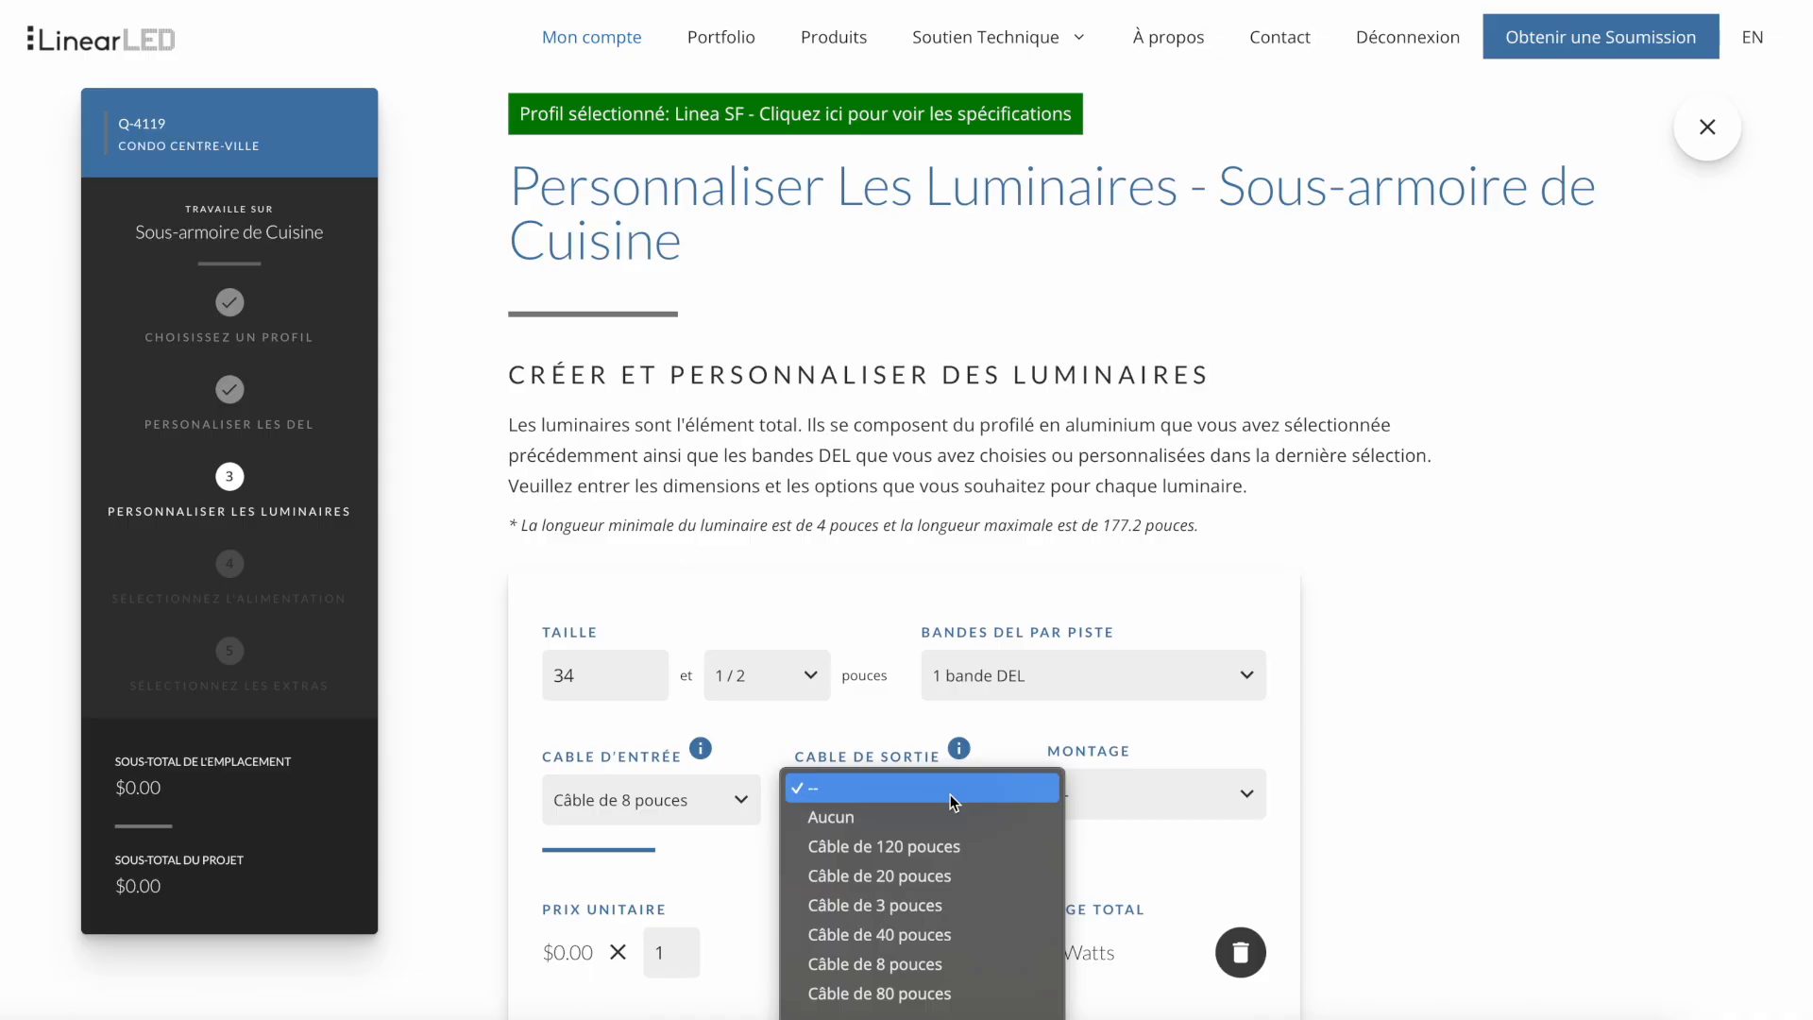
click(944, 816)
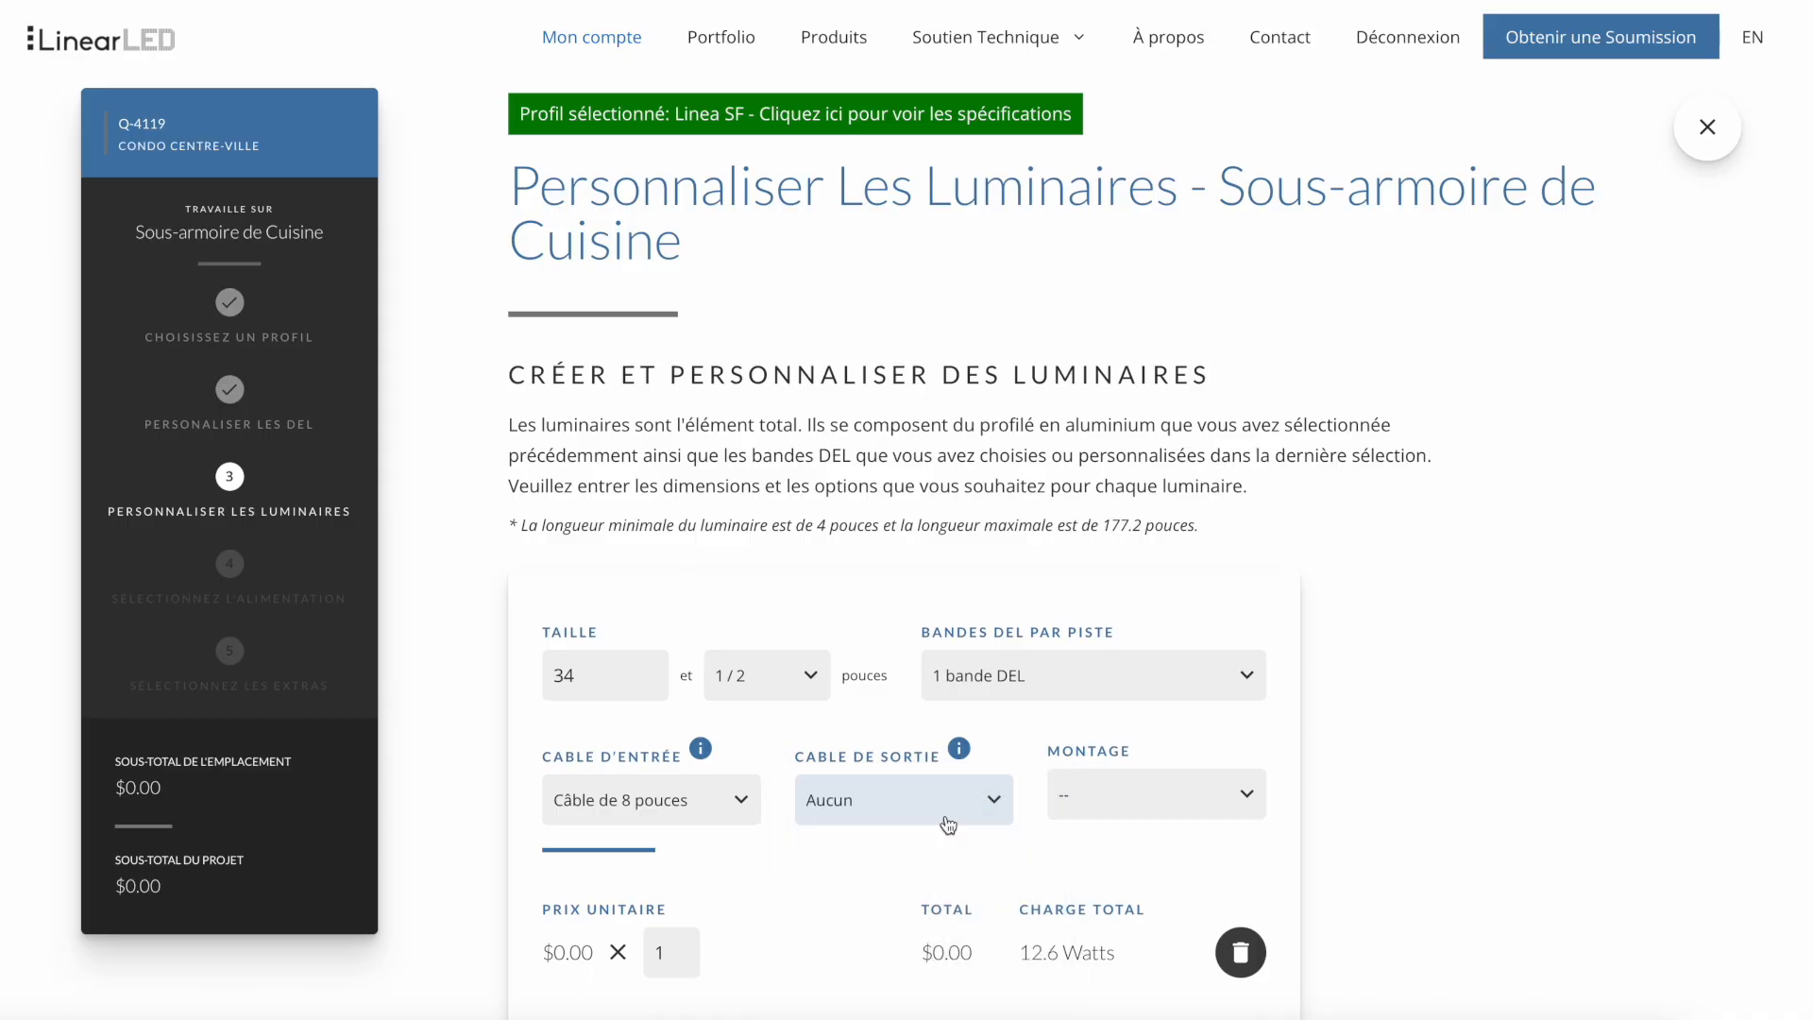
- Set the fixture's mounting to Ruban adhésif double face and its quantity to 2
click(1157, 795)
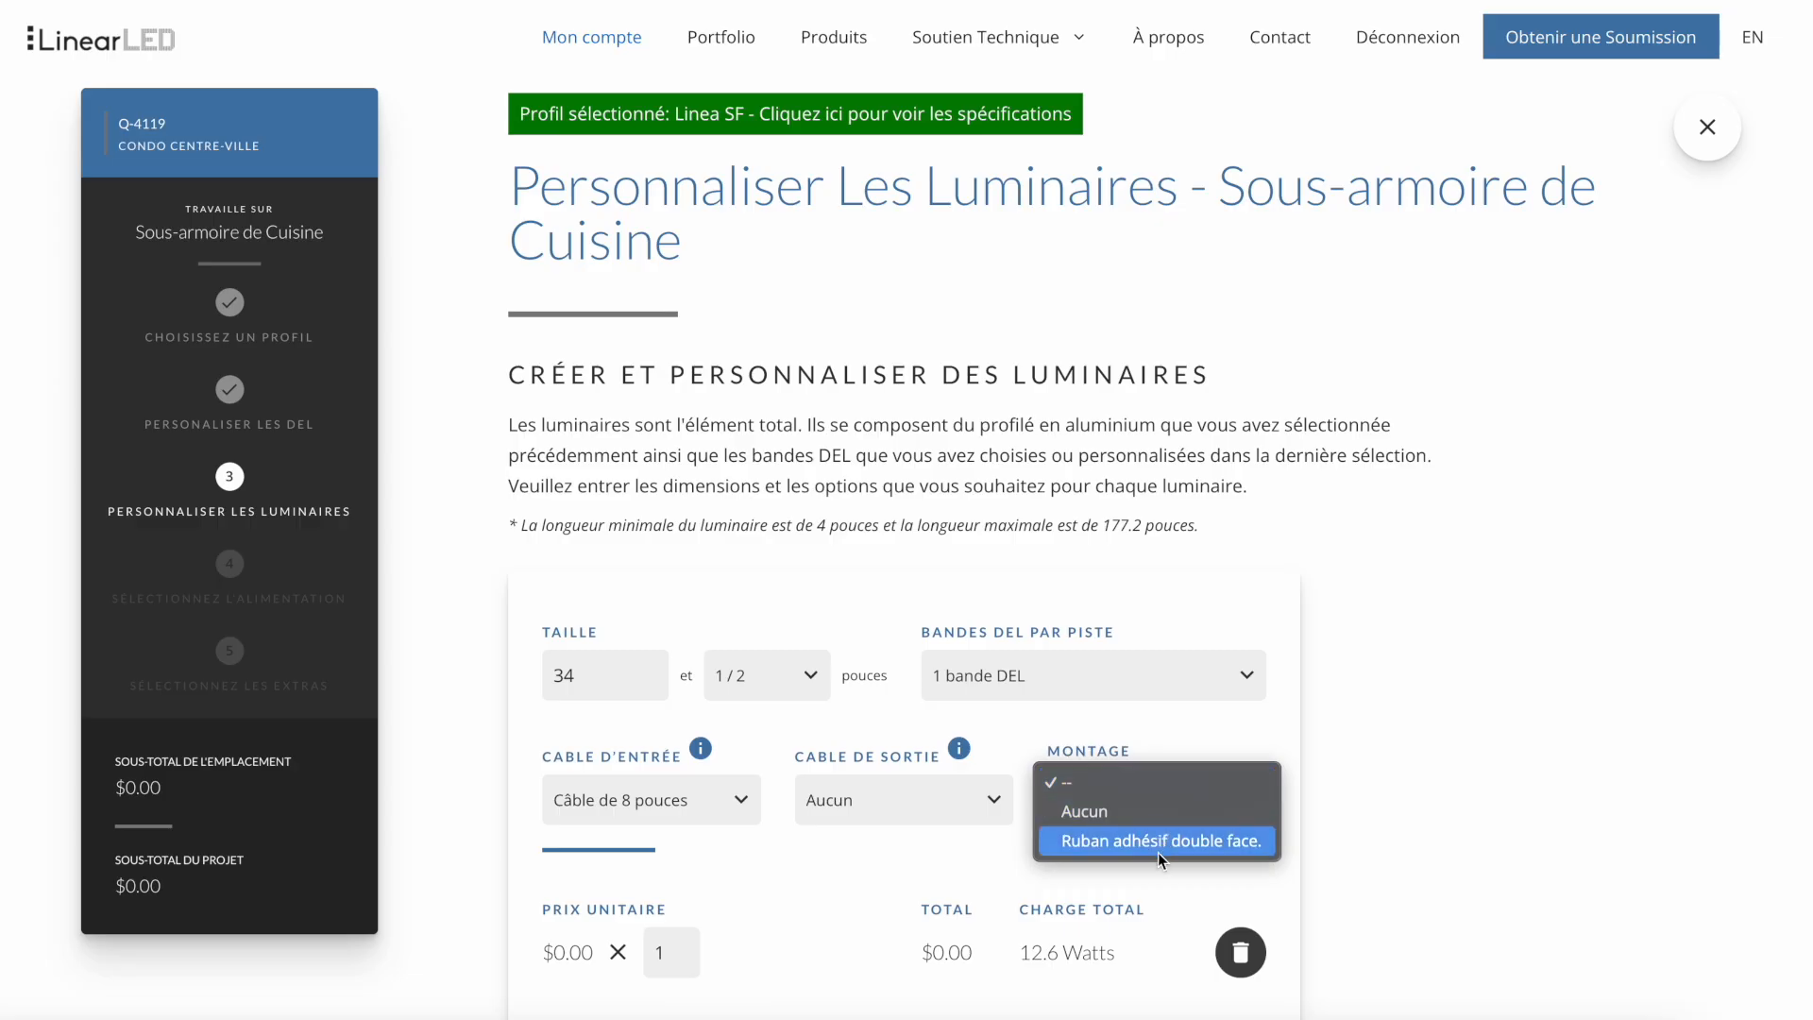
click(1157, 841)
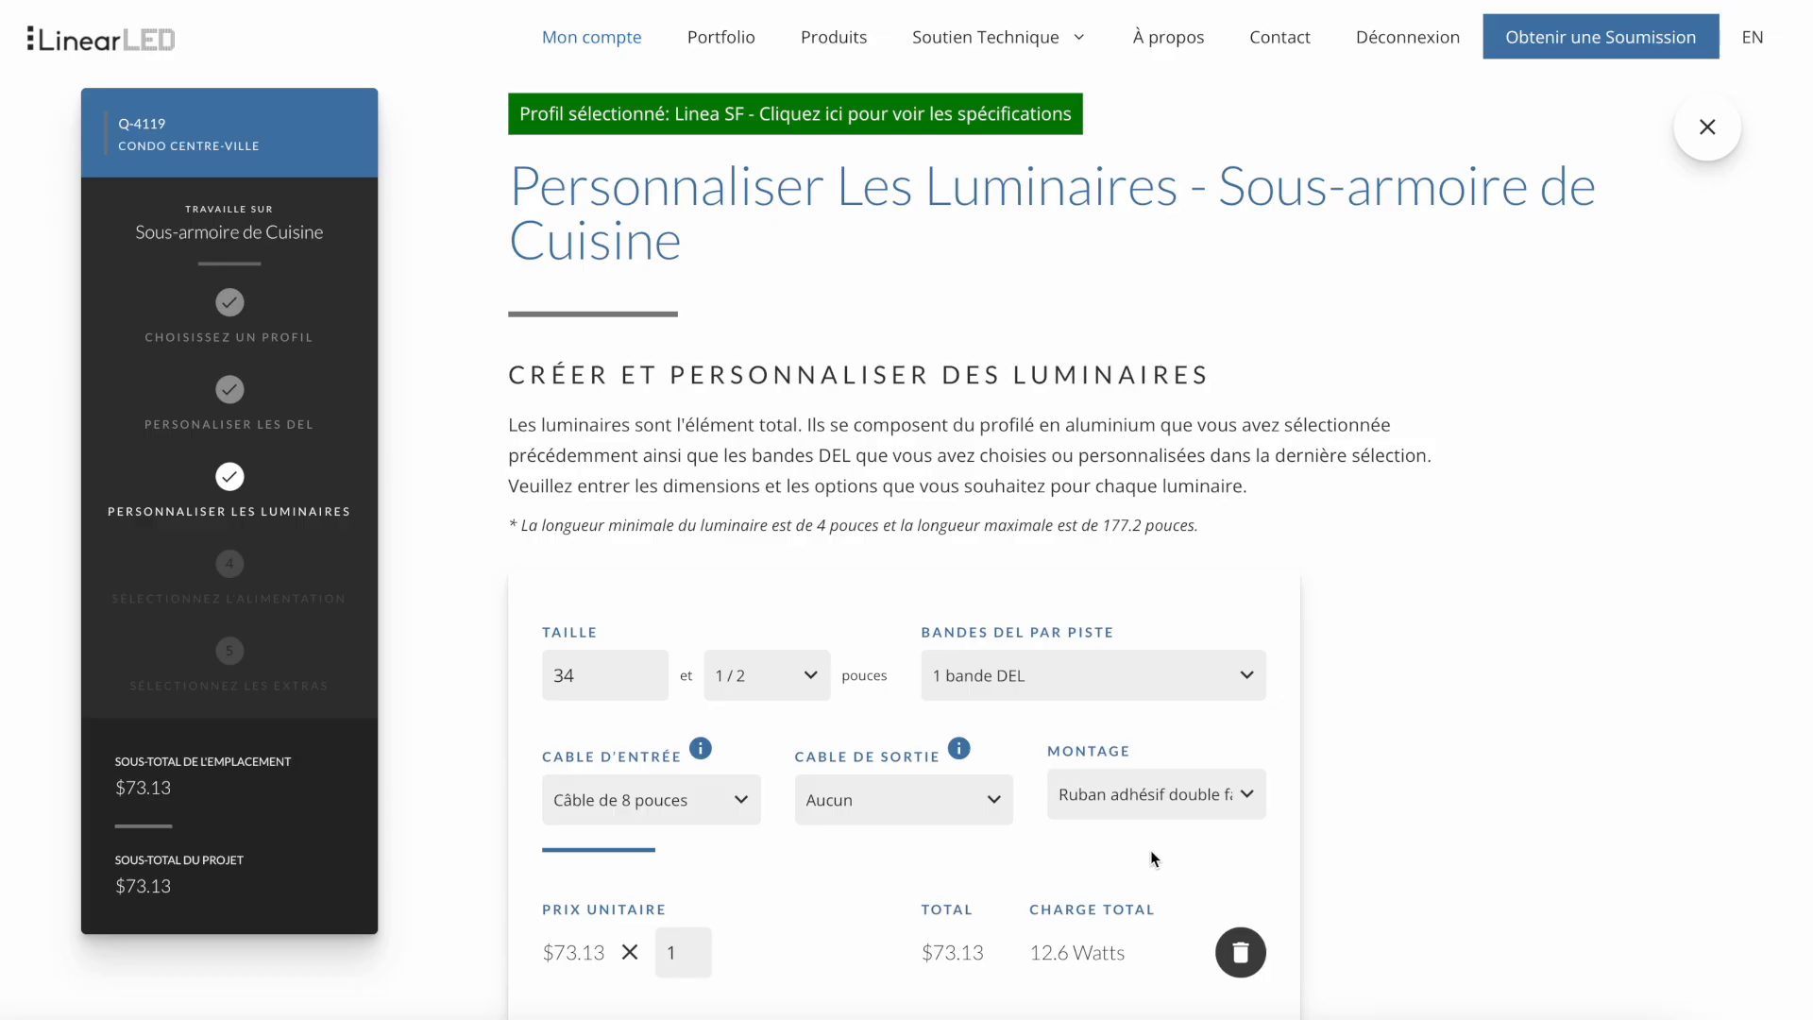
double_click(687, 956)
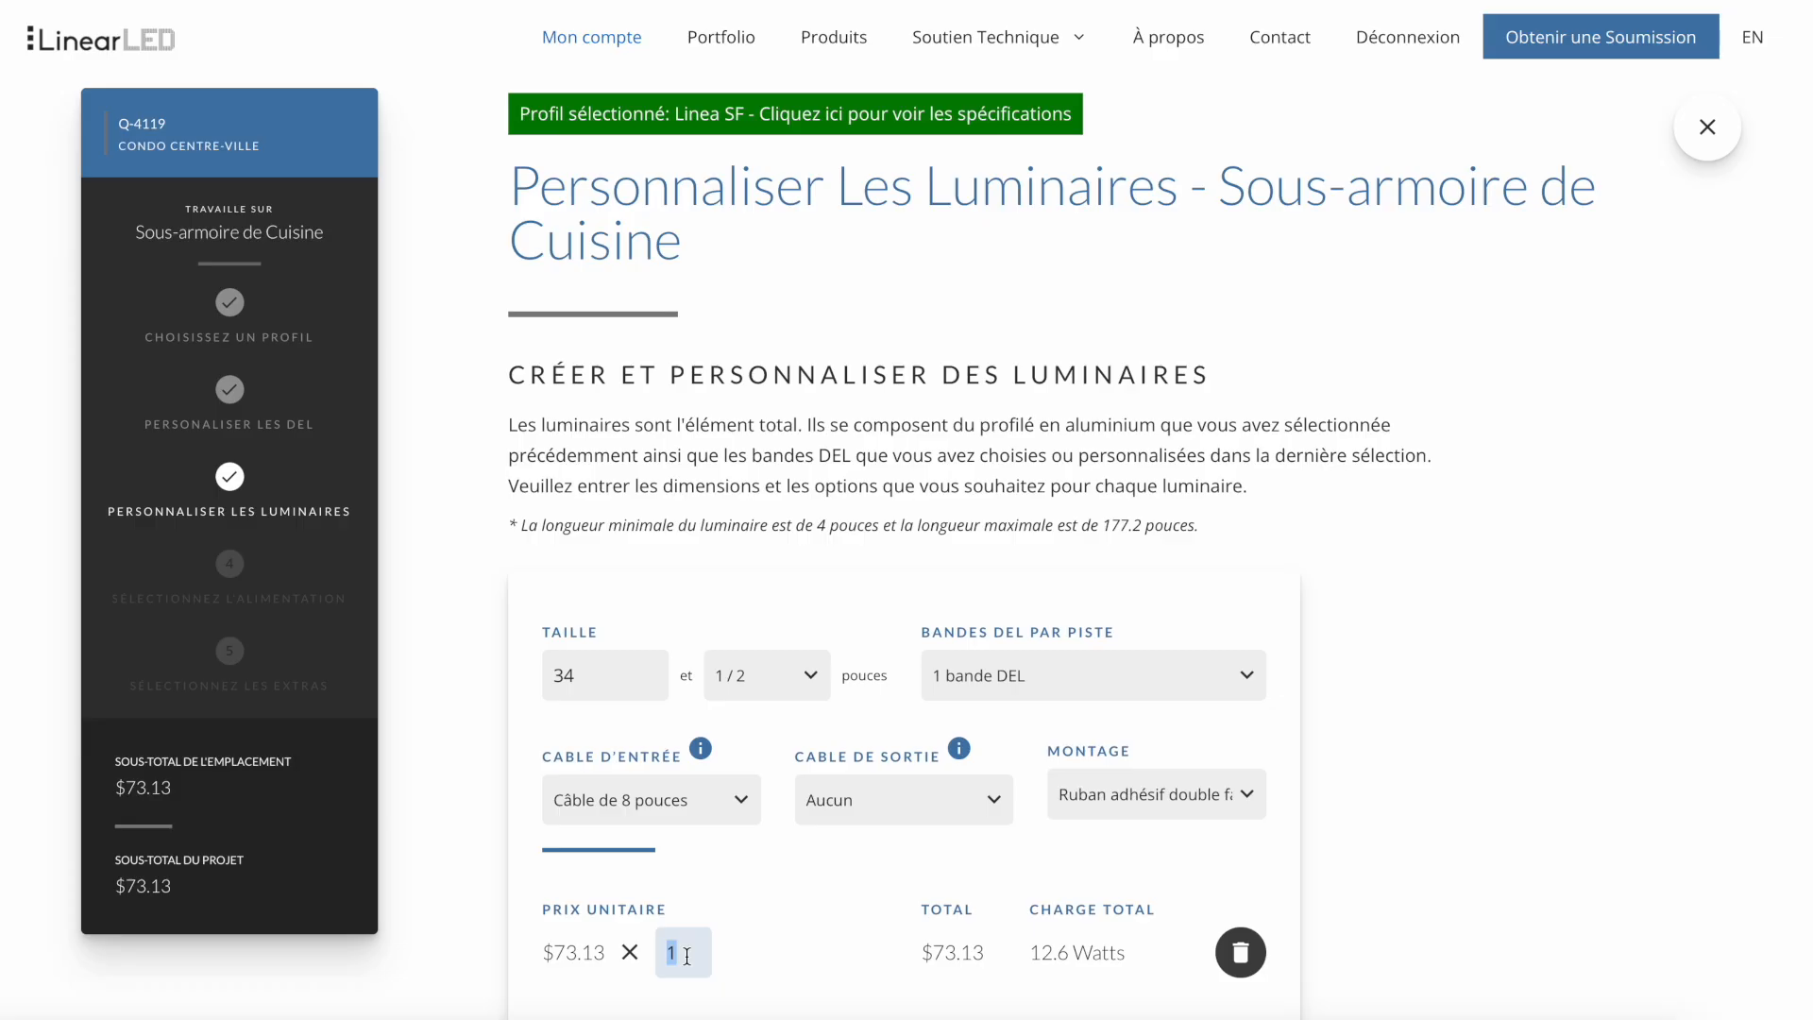
text(2)
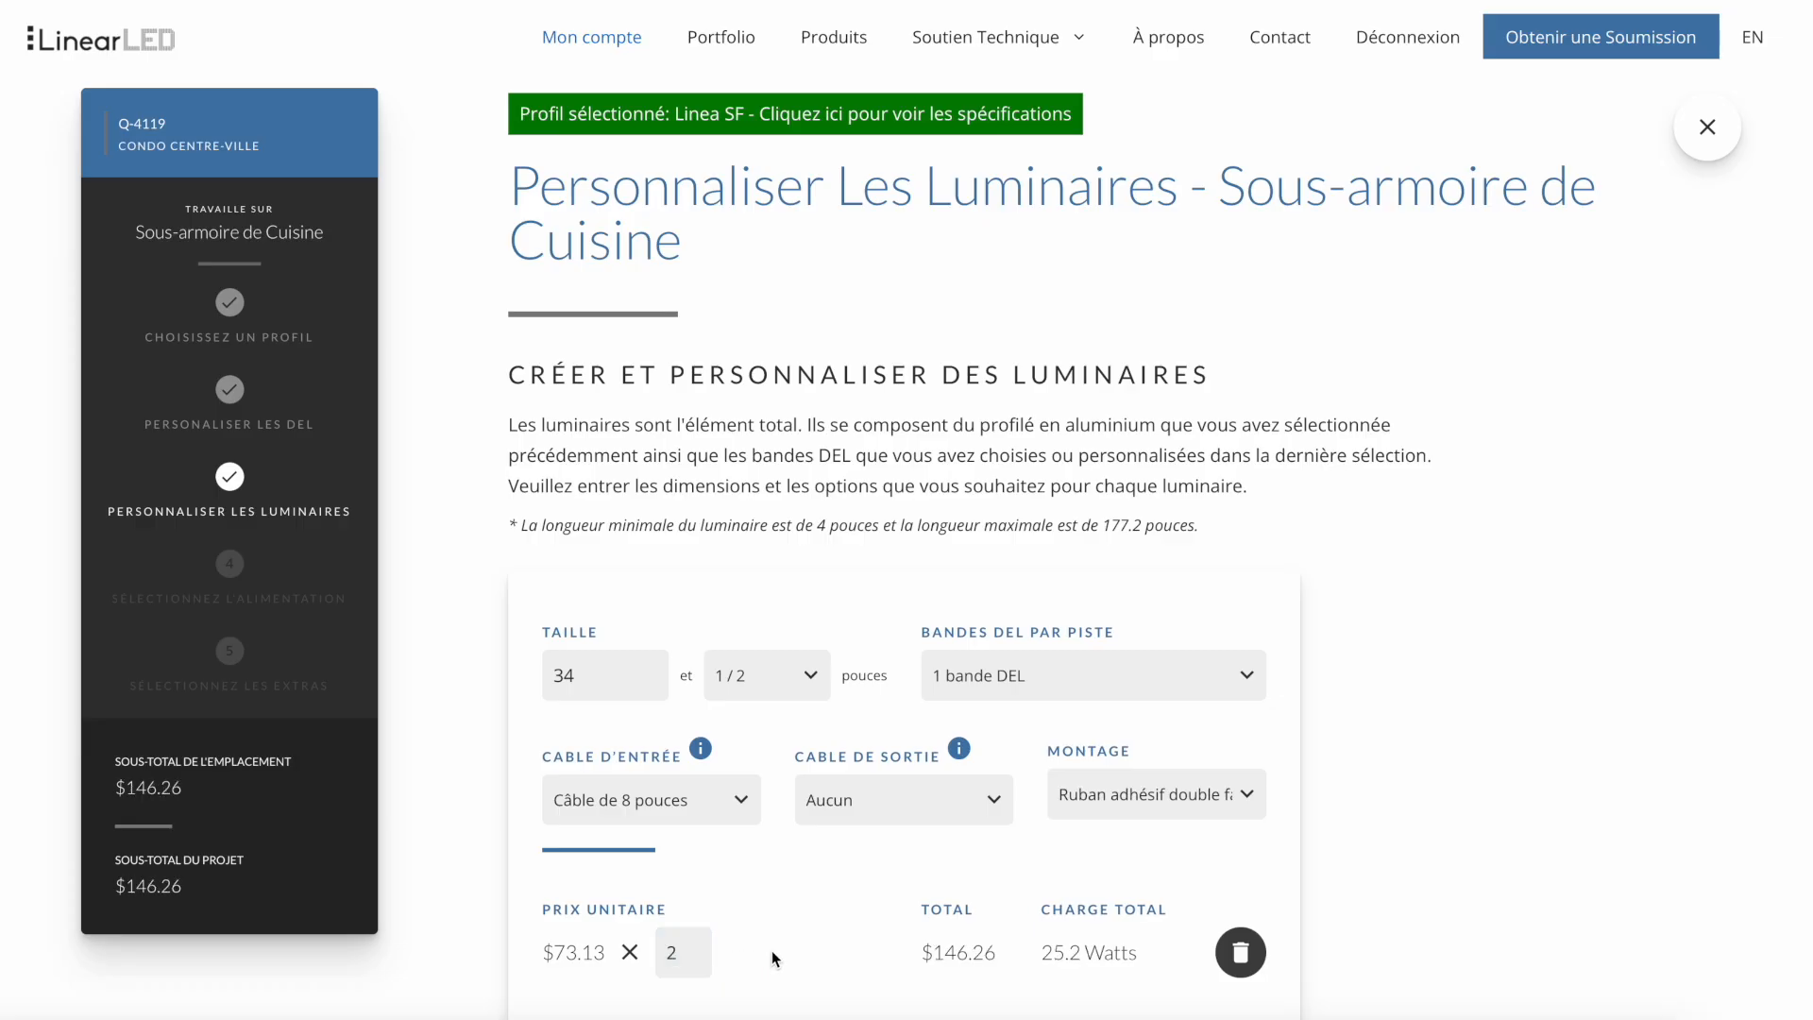
- Add a second under-cabinet fixture and set its size to 30 inches, choosing the fraction as well
scroll(772, 950, down, 6)
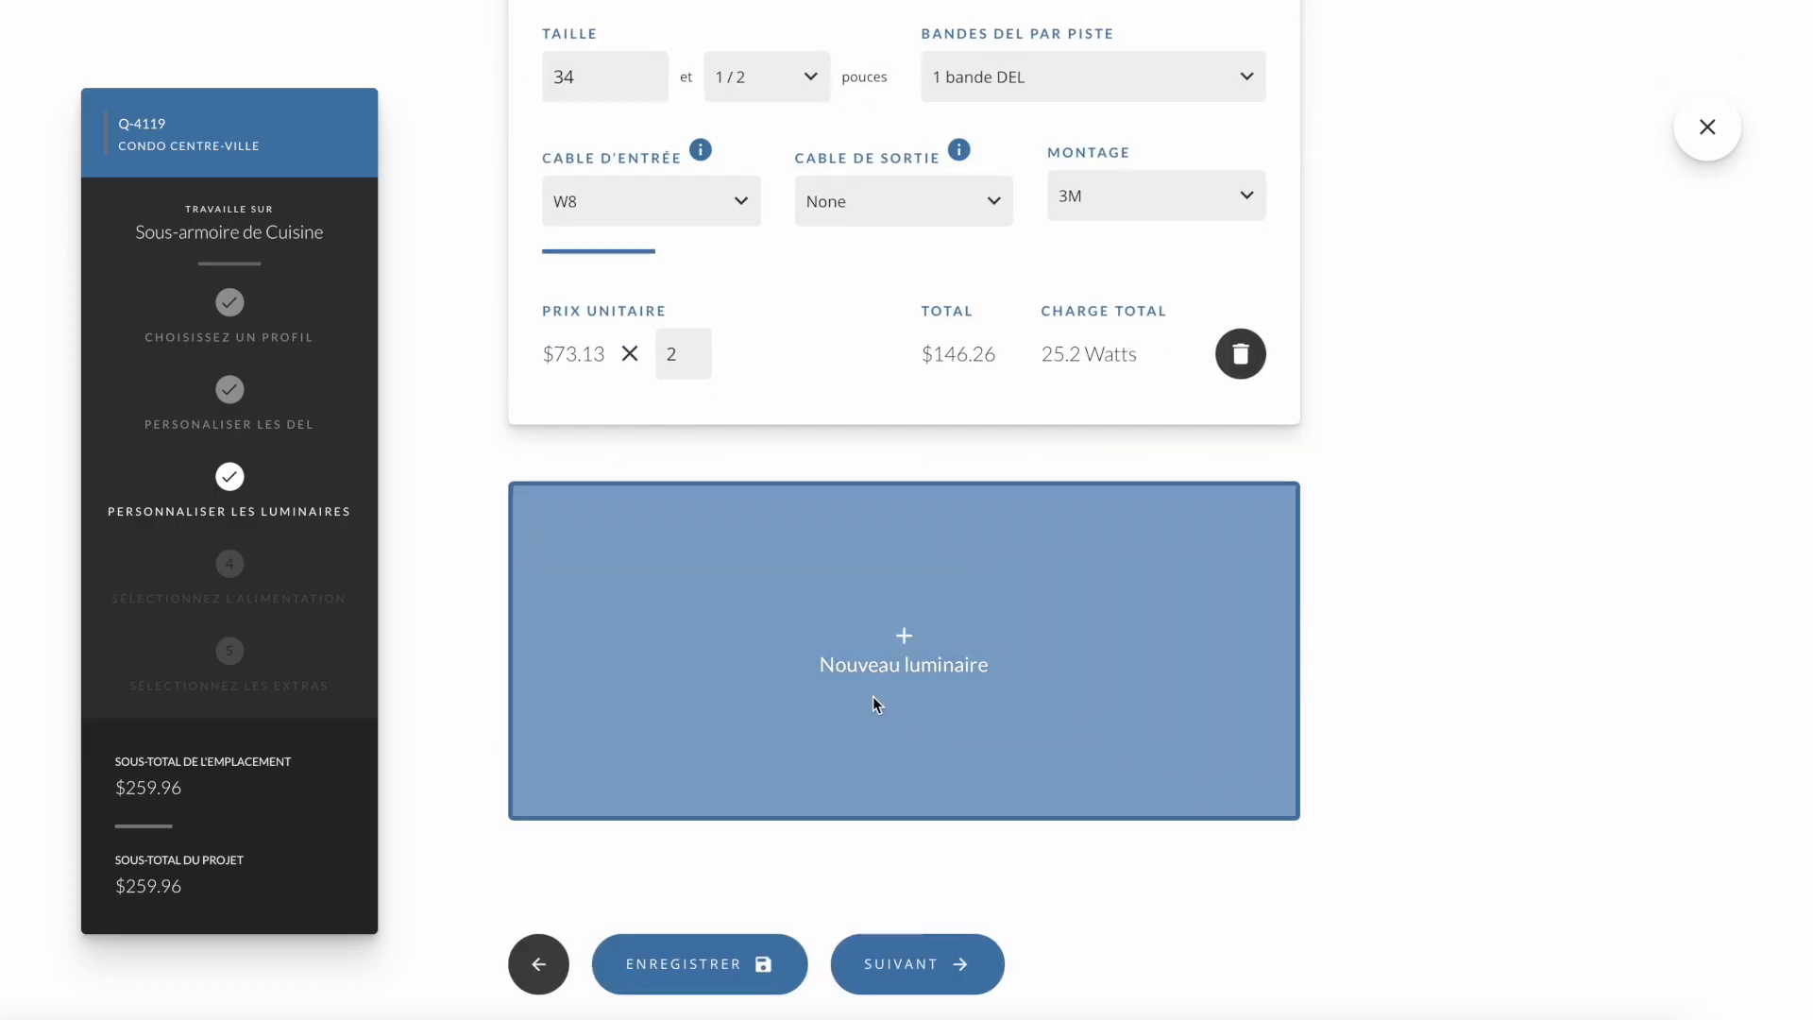
click(874, 701)
double_click(607, 595)
text(30)
click(737, 578)
click(732, 633)
- Choose the second fixture's input cable, output cable and mounting, and continue to the power supply selection
click(665, 717)
click(661, 874)
click(886, 704)
click(879, 728)
click(1134, 707)
click(1136, 756)
scroll(1133, 760, down, 6)
click(940, 933)
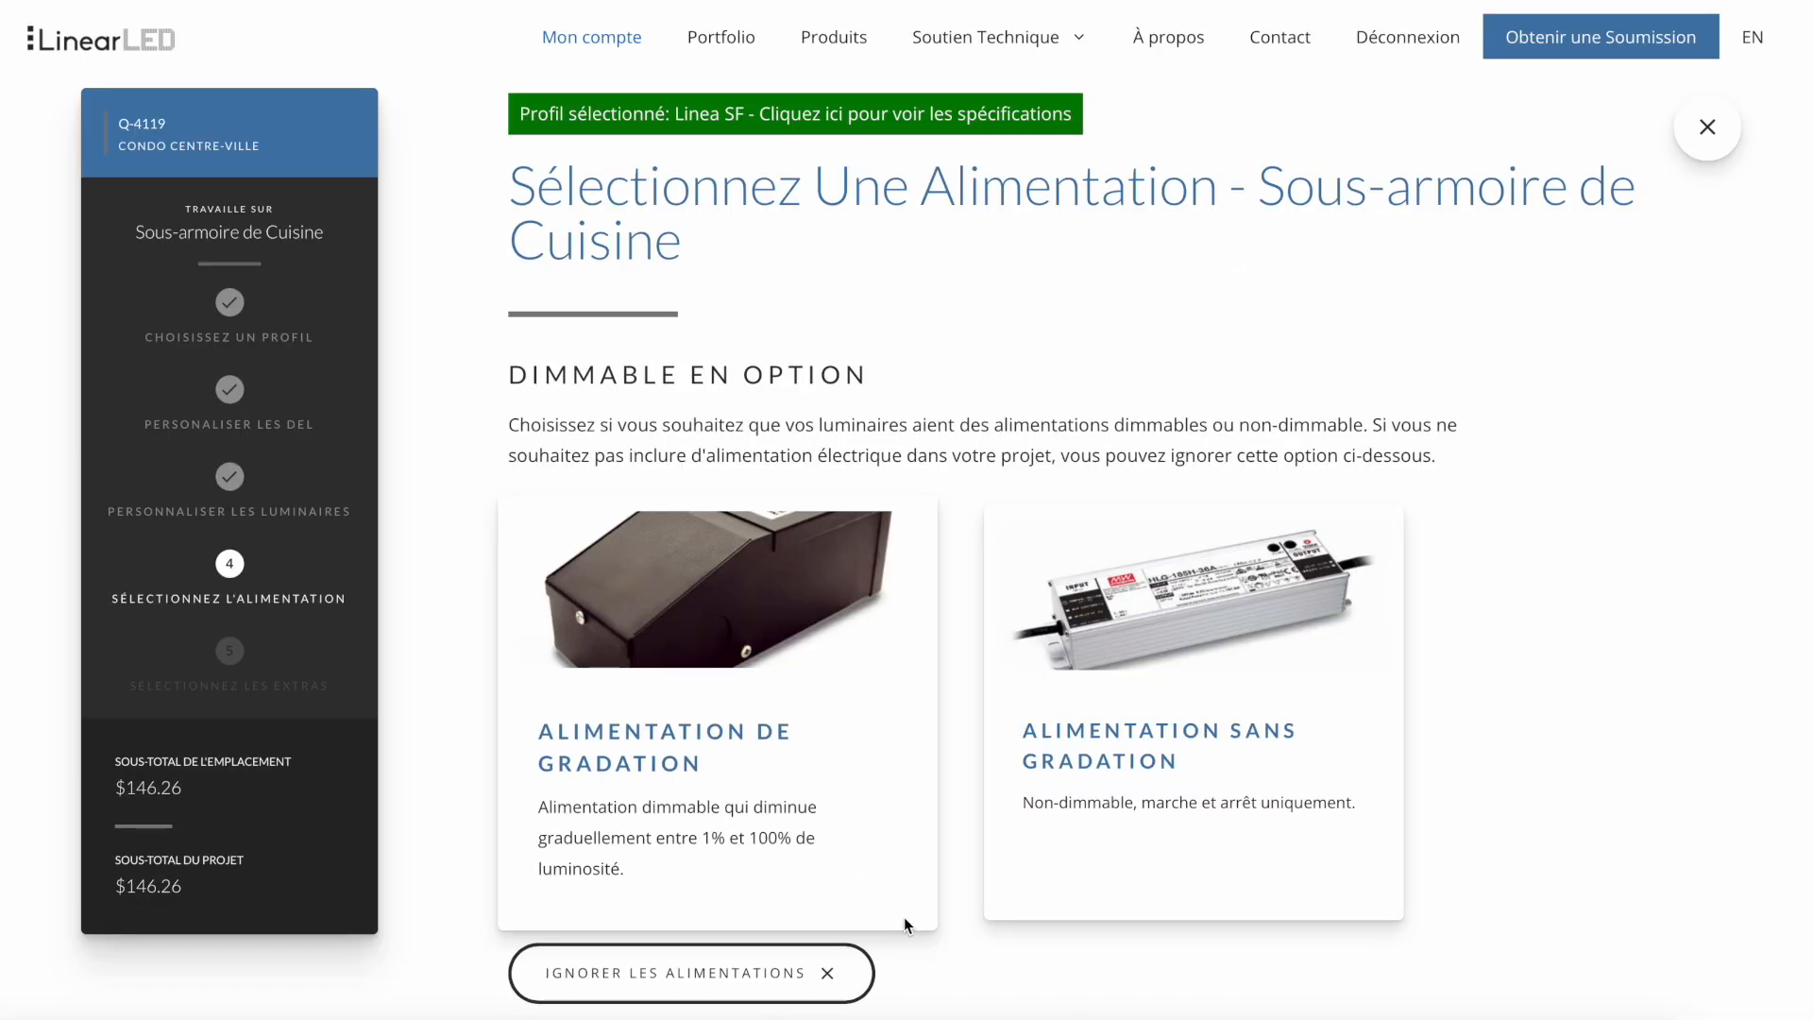
- Choose Alimentation de gradation with the automatically recommended capacity for the under-cabinet fixtures, and continue to the extras
click(781, 670)
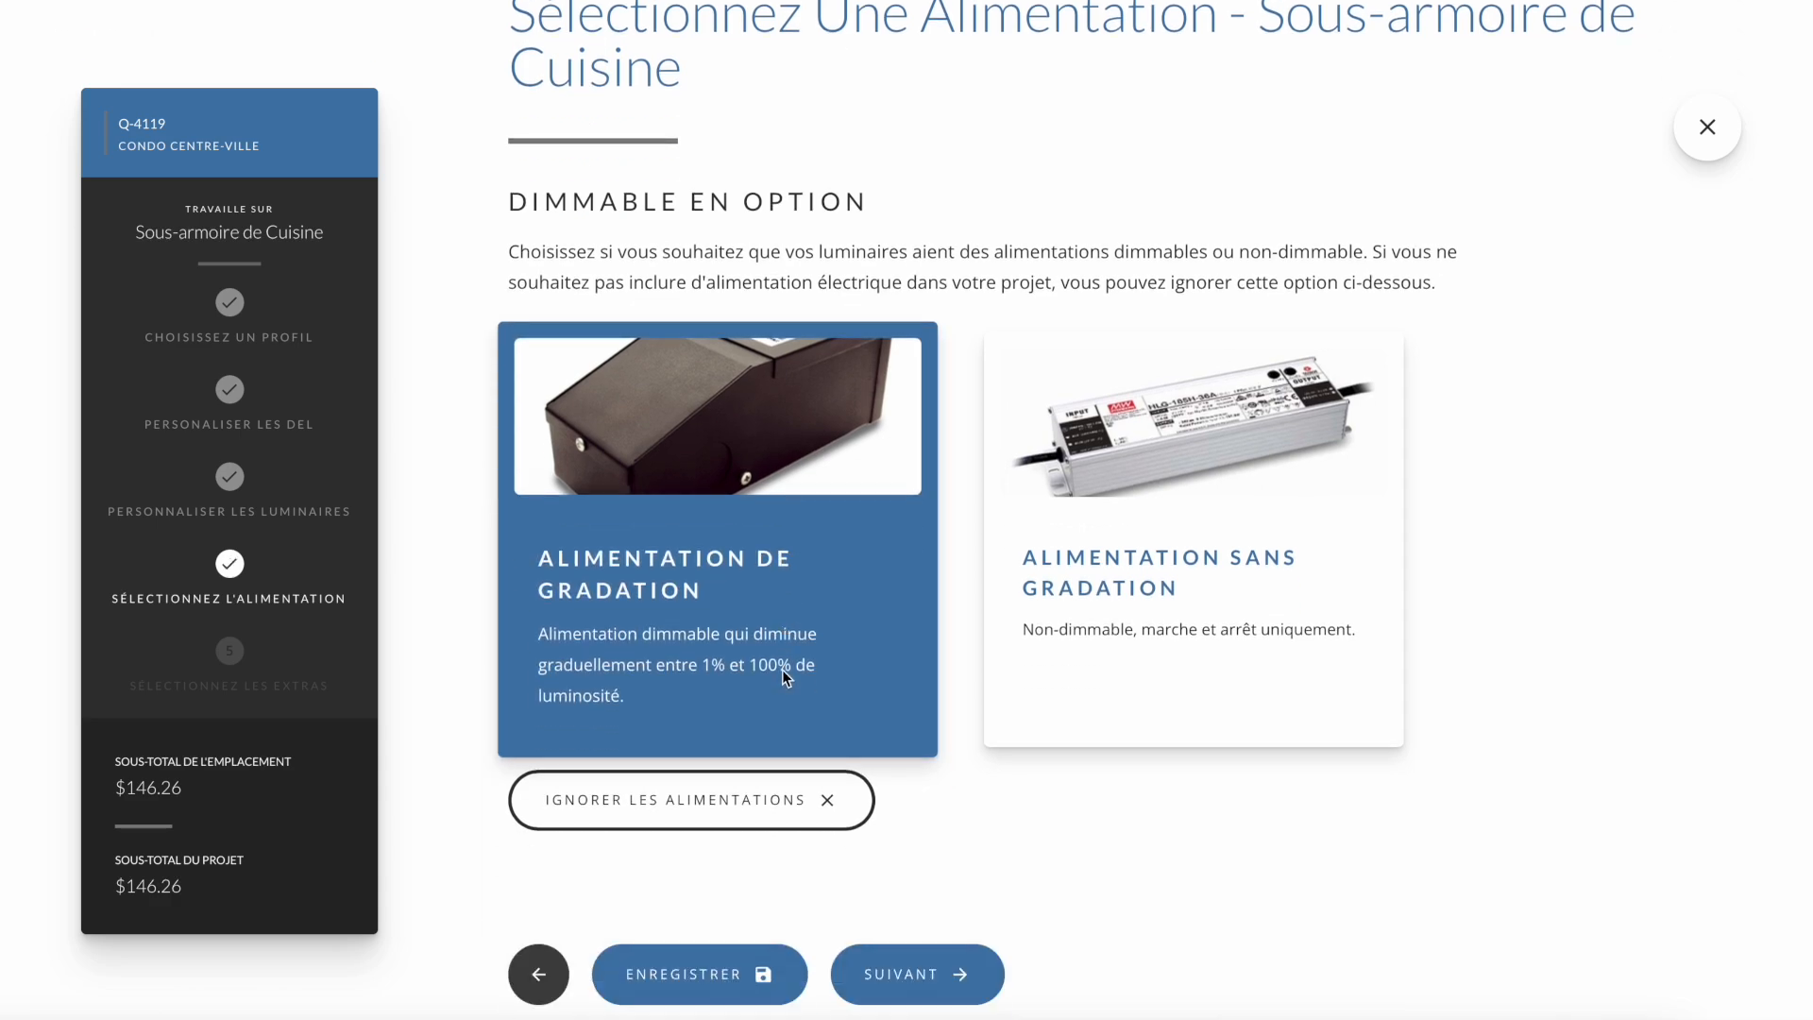
click(905, 982)
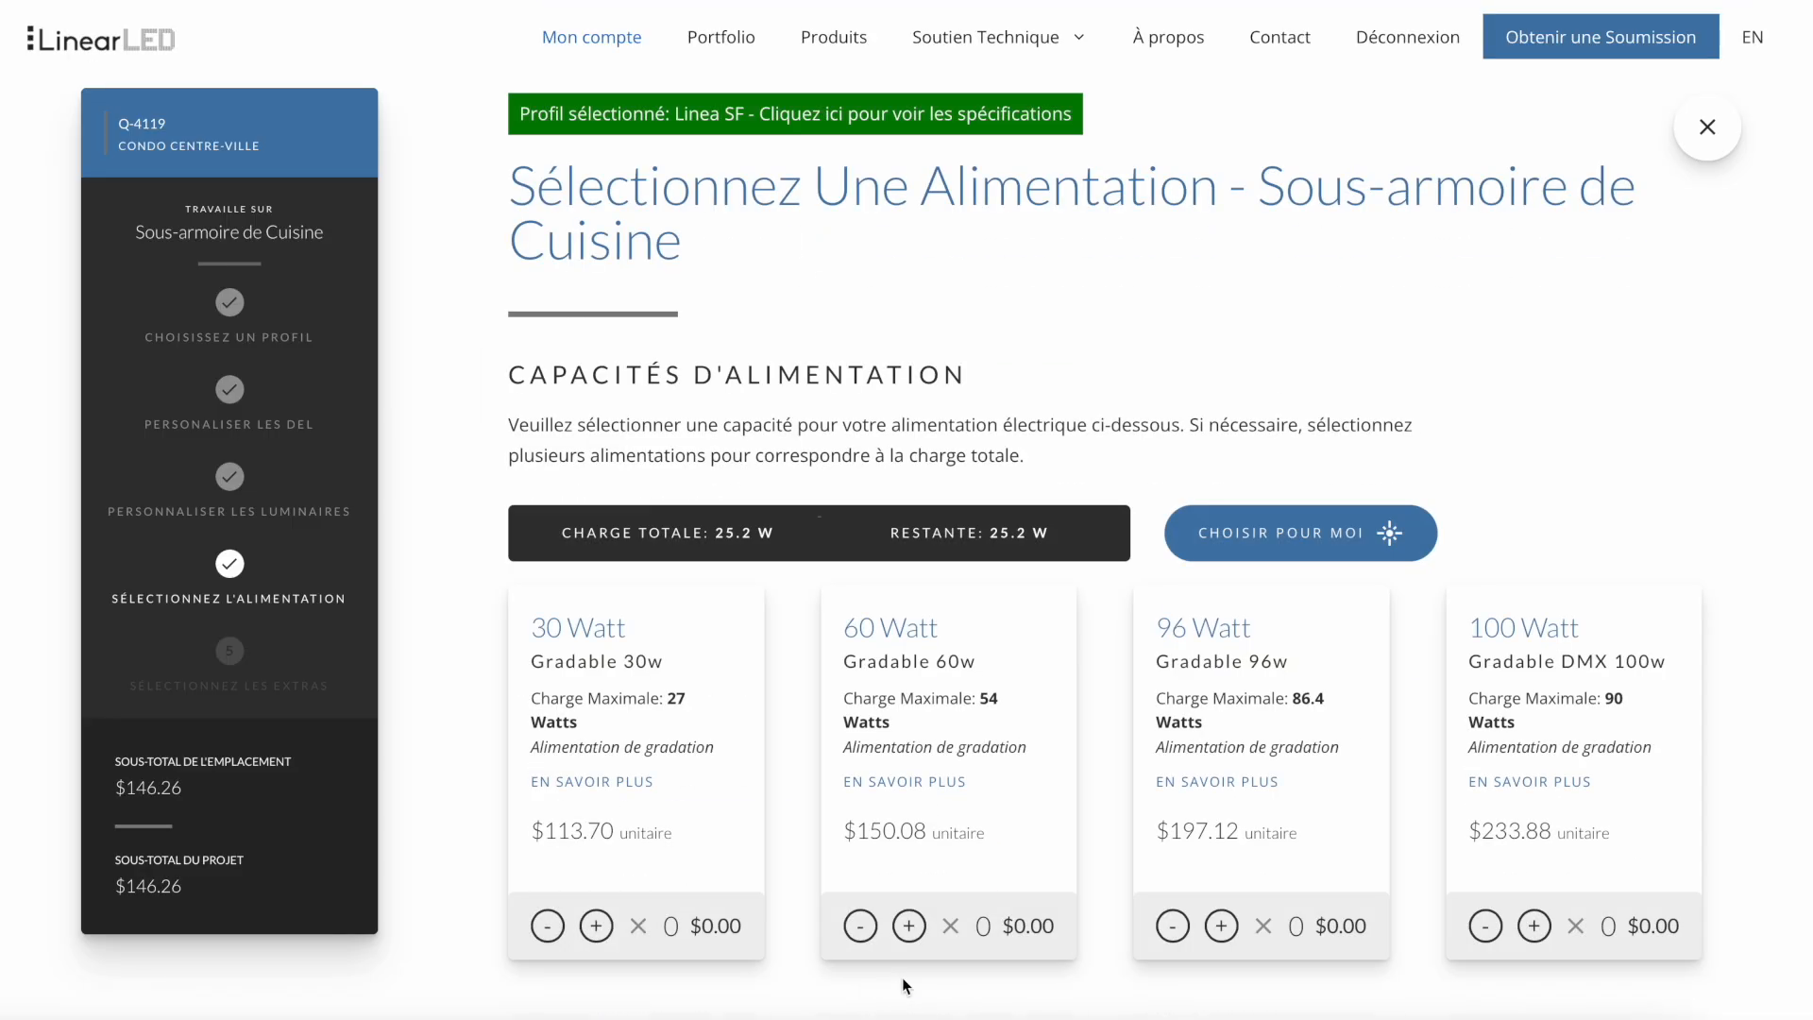
click(1228, 548)
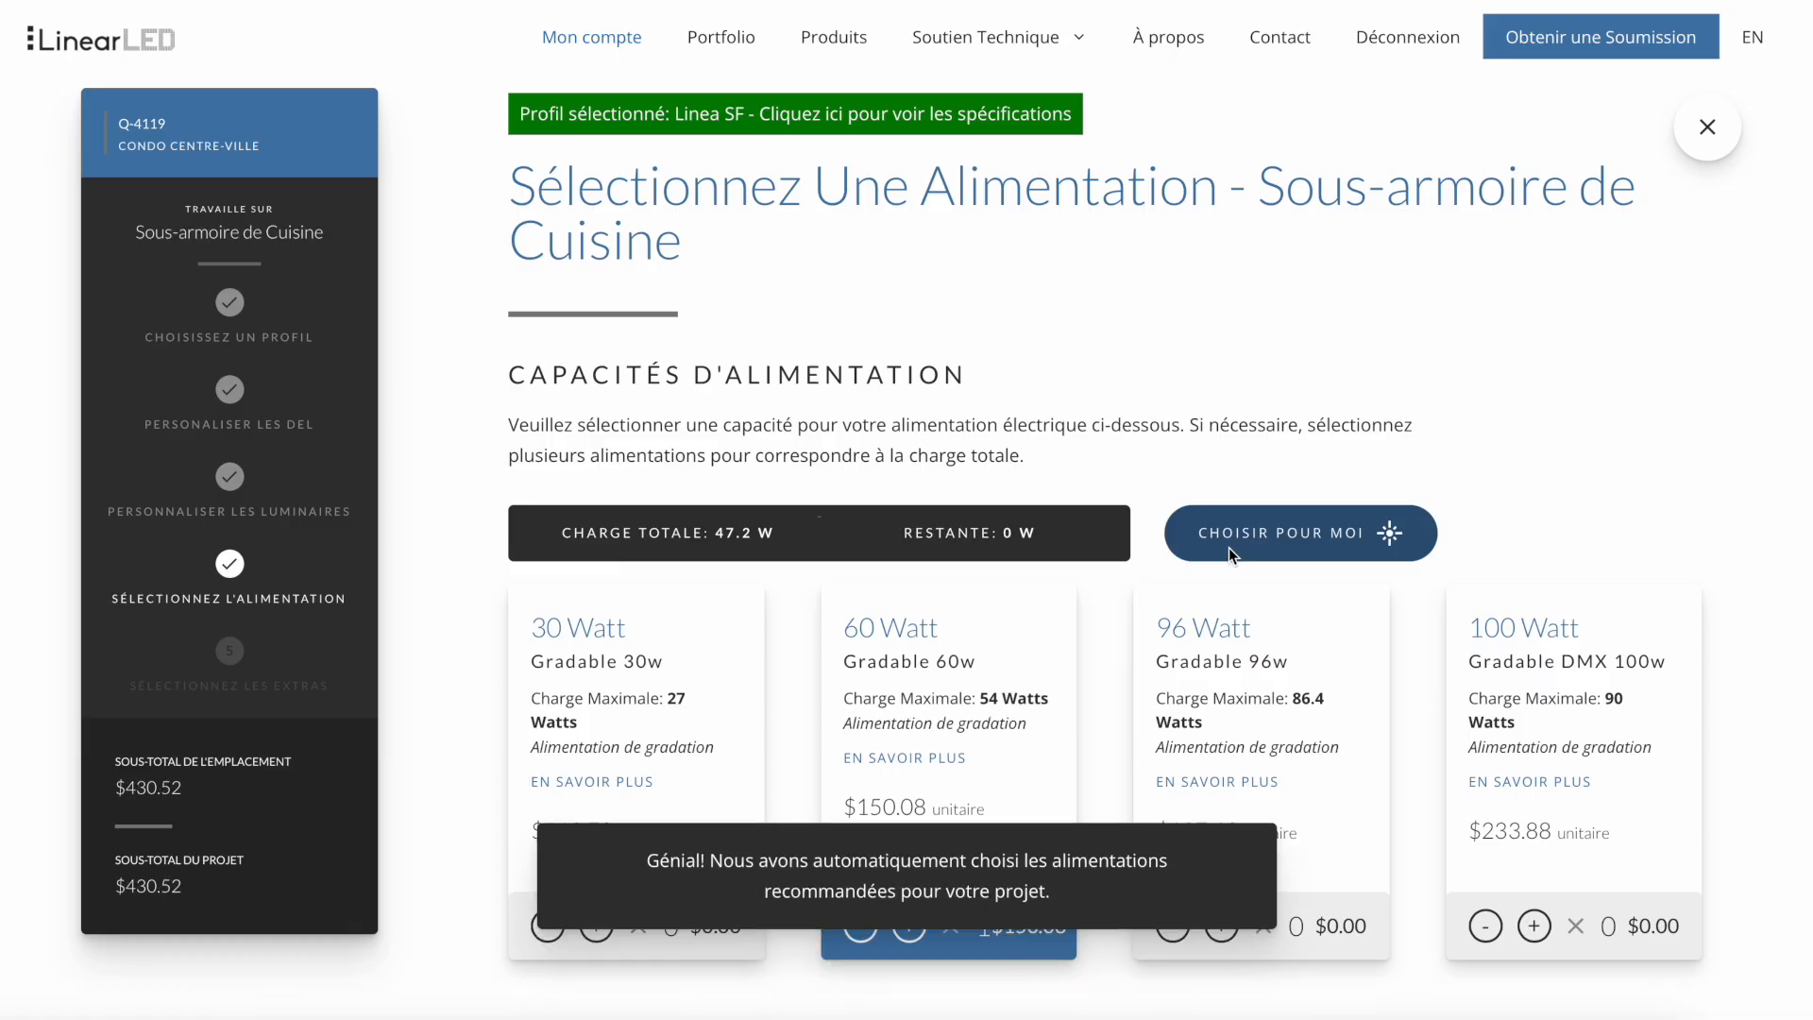
scroll(1227, 548, down, 15)
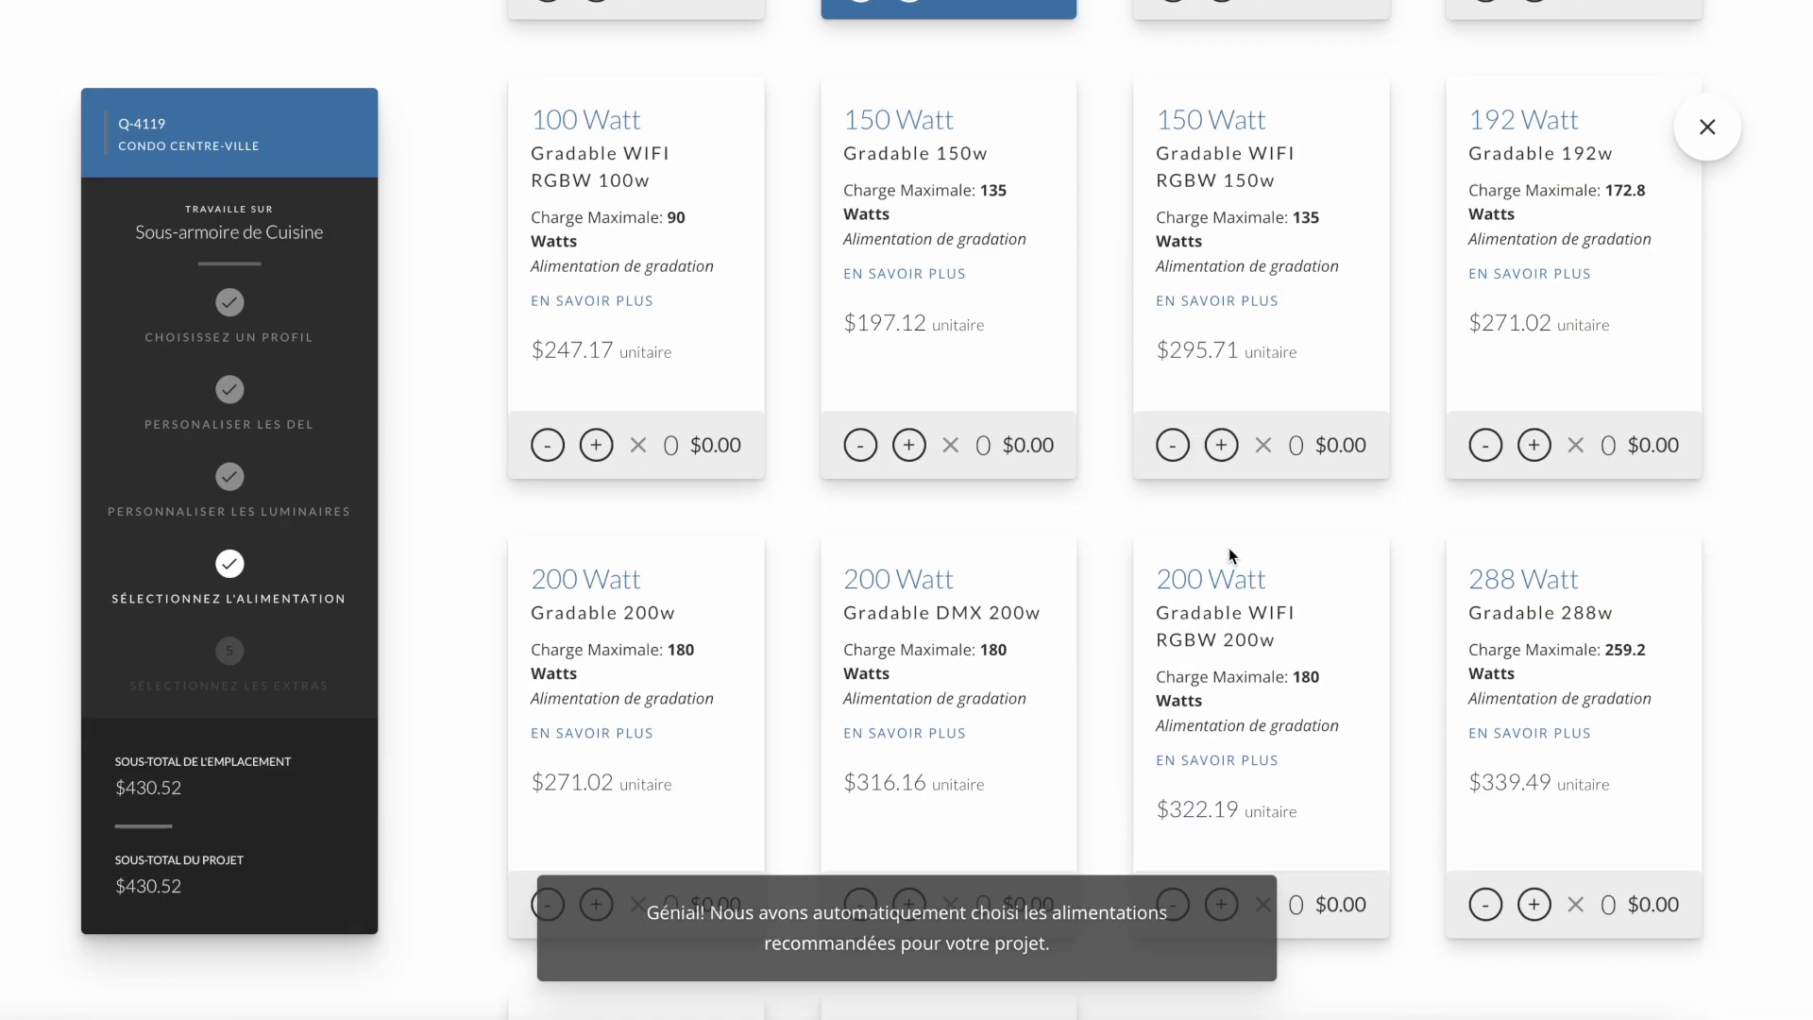
scroll(1227, 547, down, 2)
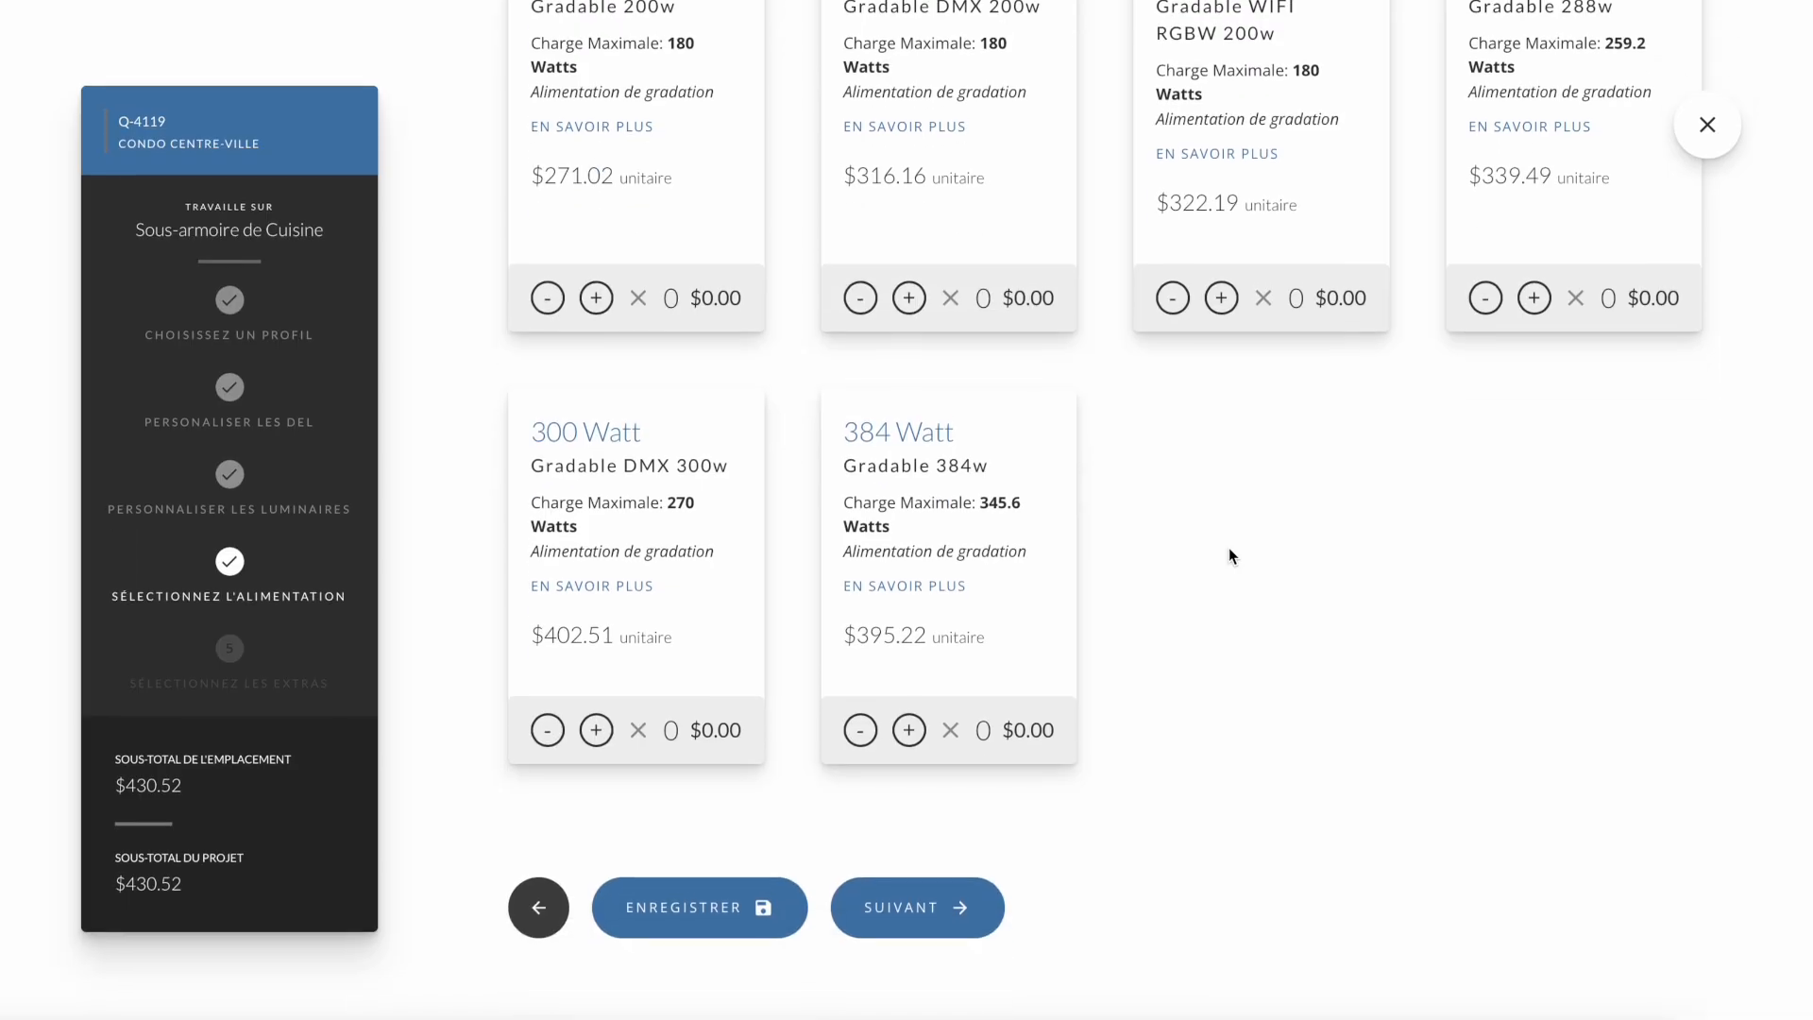
click(941, 917)
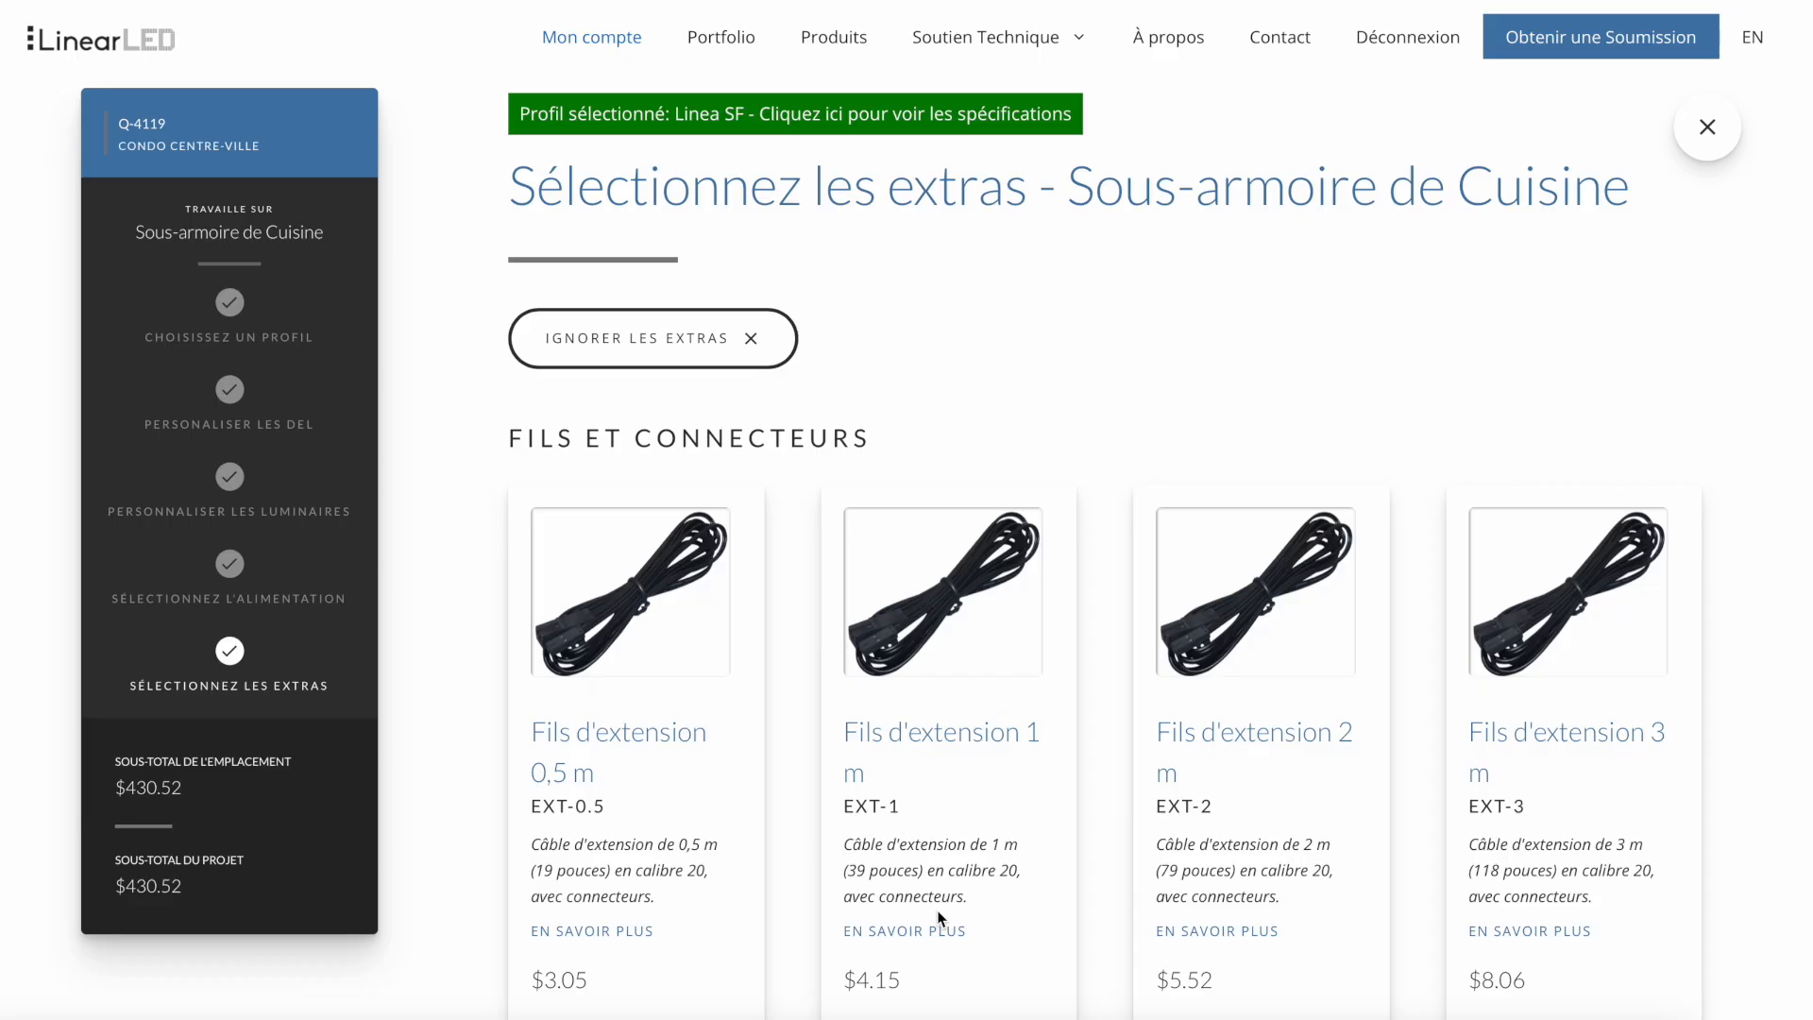
- Look through the available extras, covering wires and connectors, electrical accessories and mounting accessories
scroll(940, 917, down, 3)
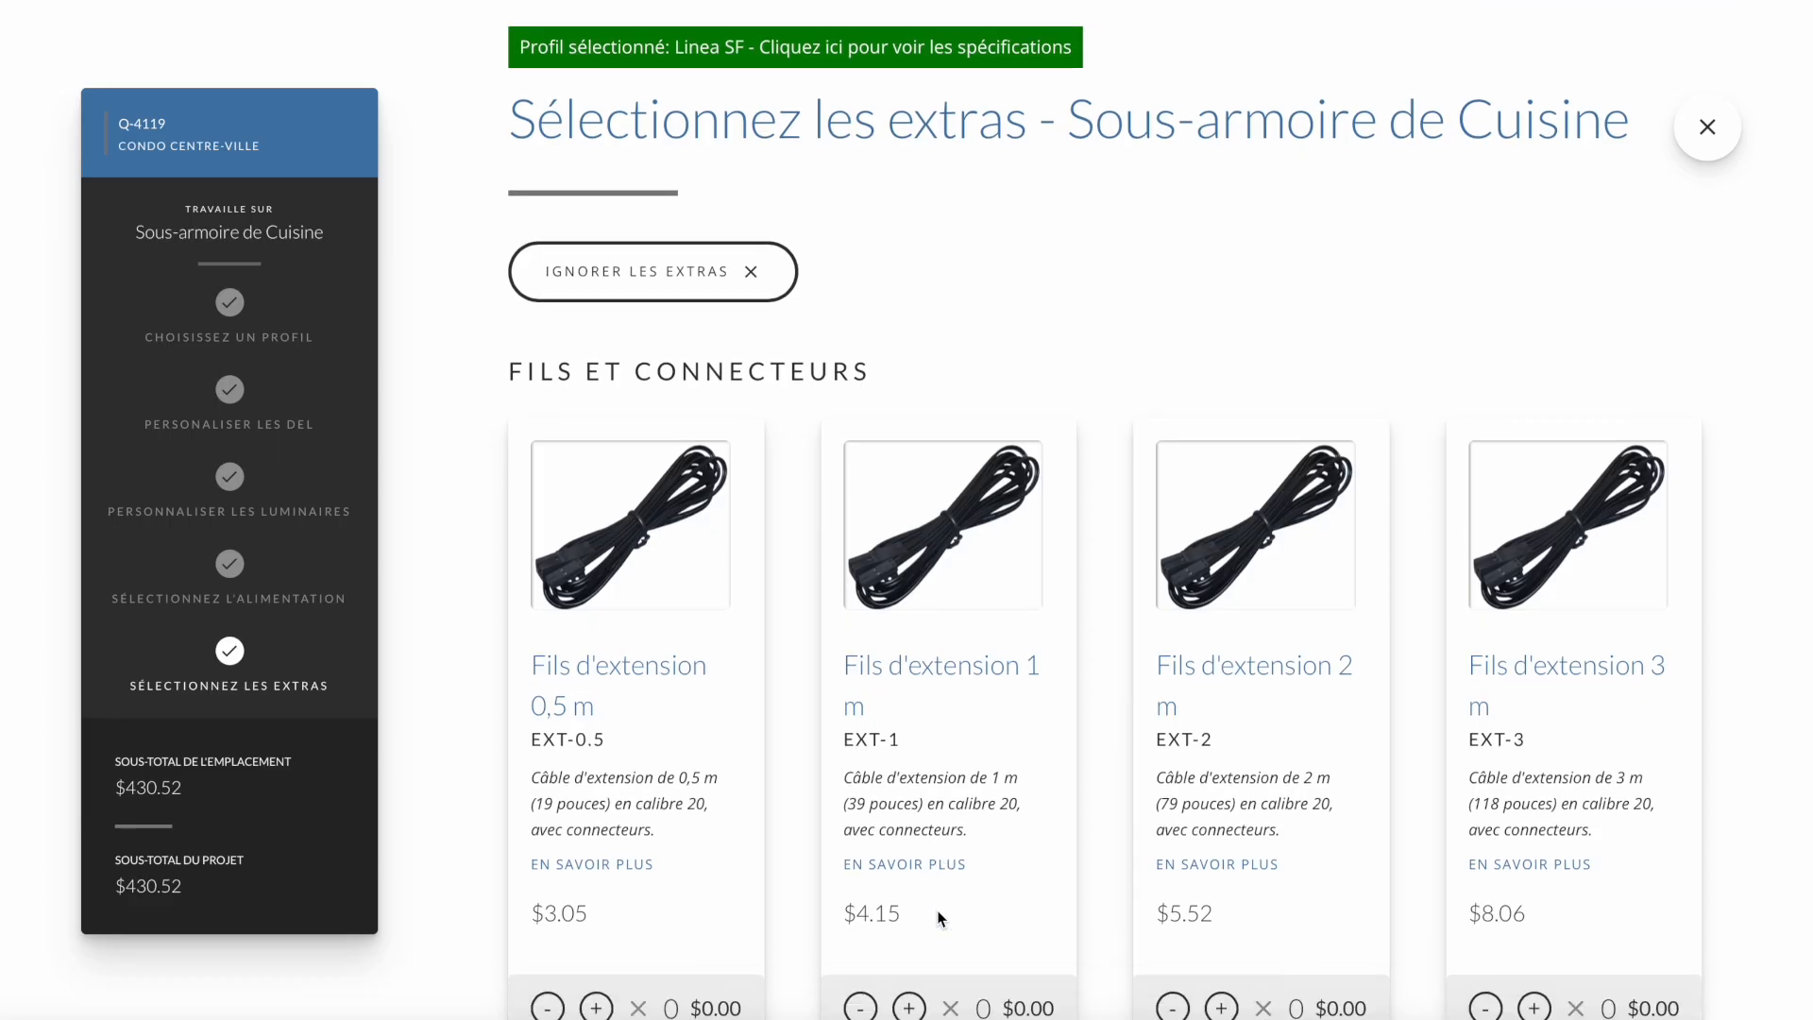
scroll(940, 917, down, 7)
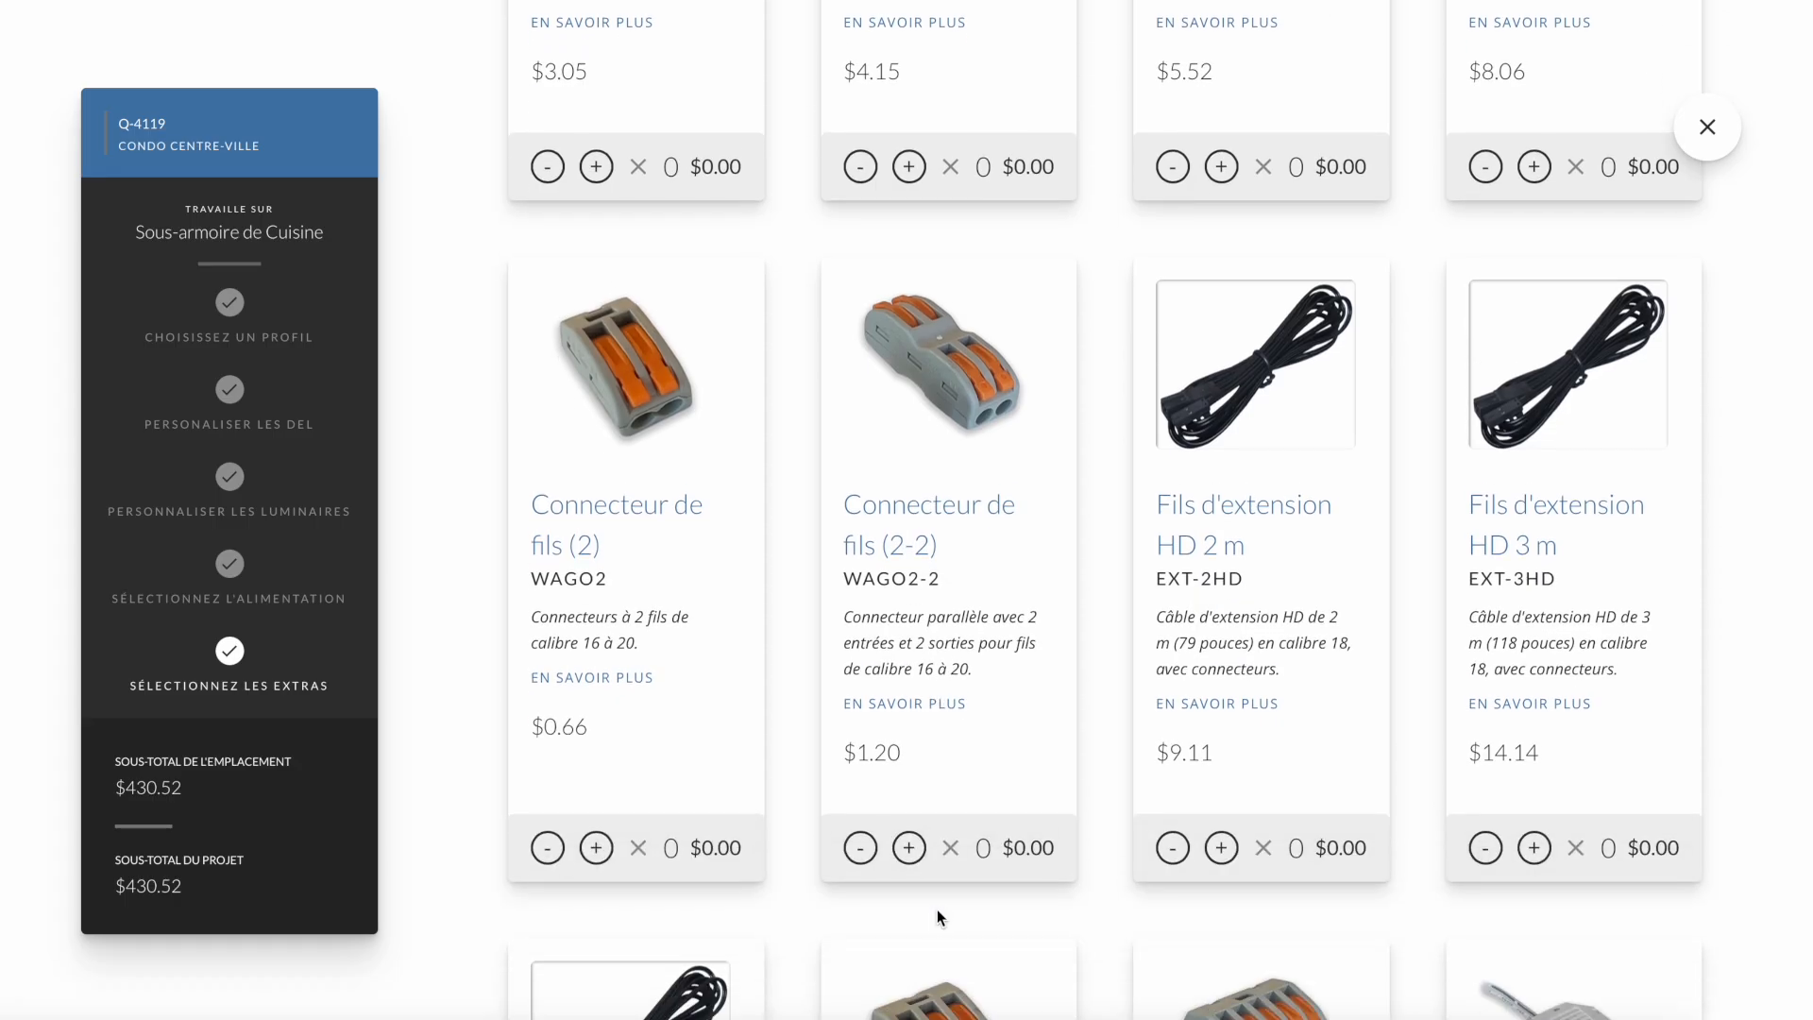
scroll(939, 919, down, 5)
scroll(940, 915, down, 8)
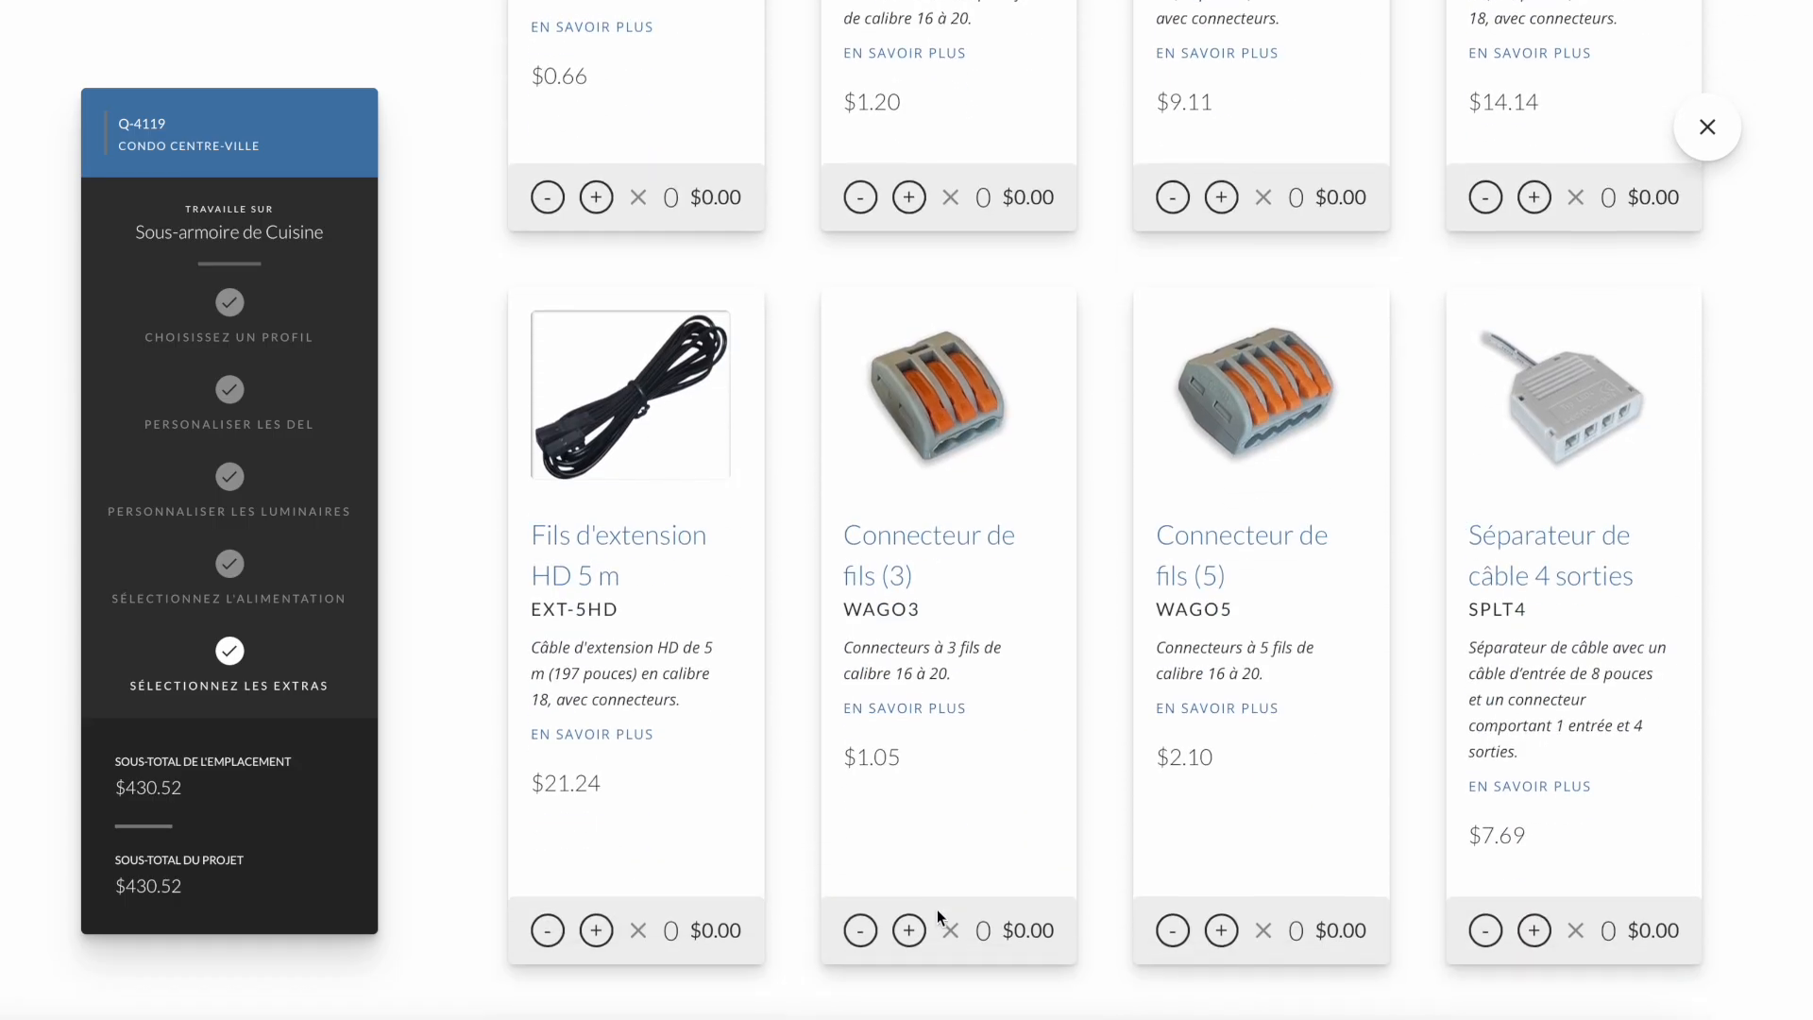
scroll(937, 909, down, 5)
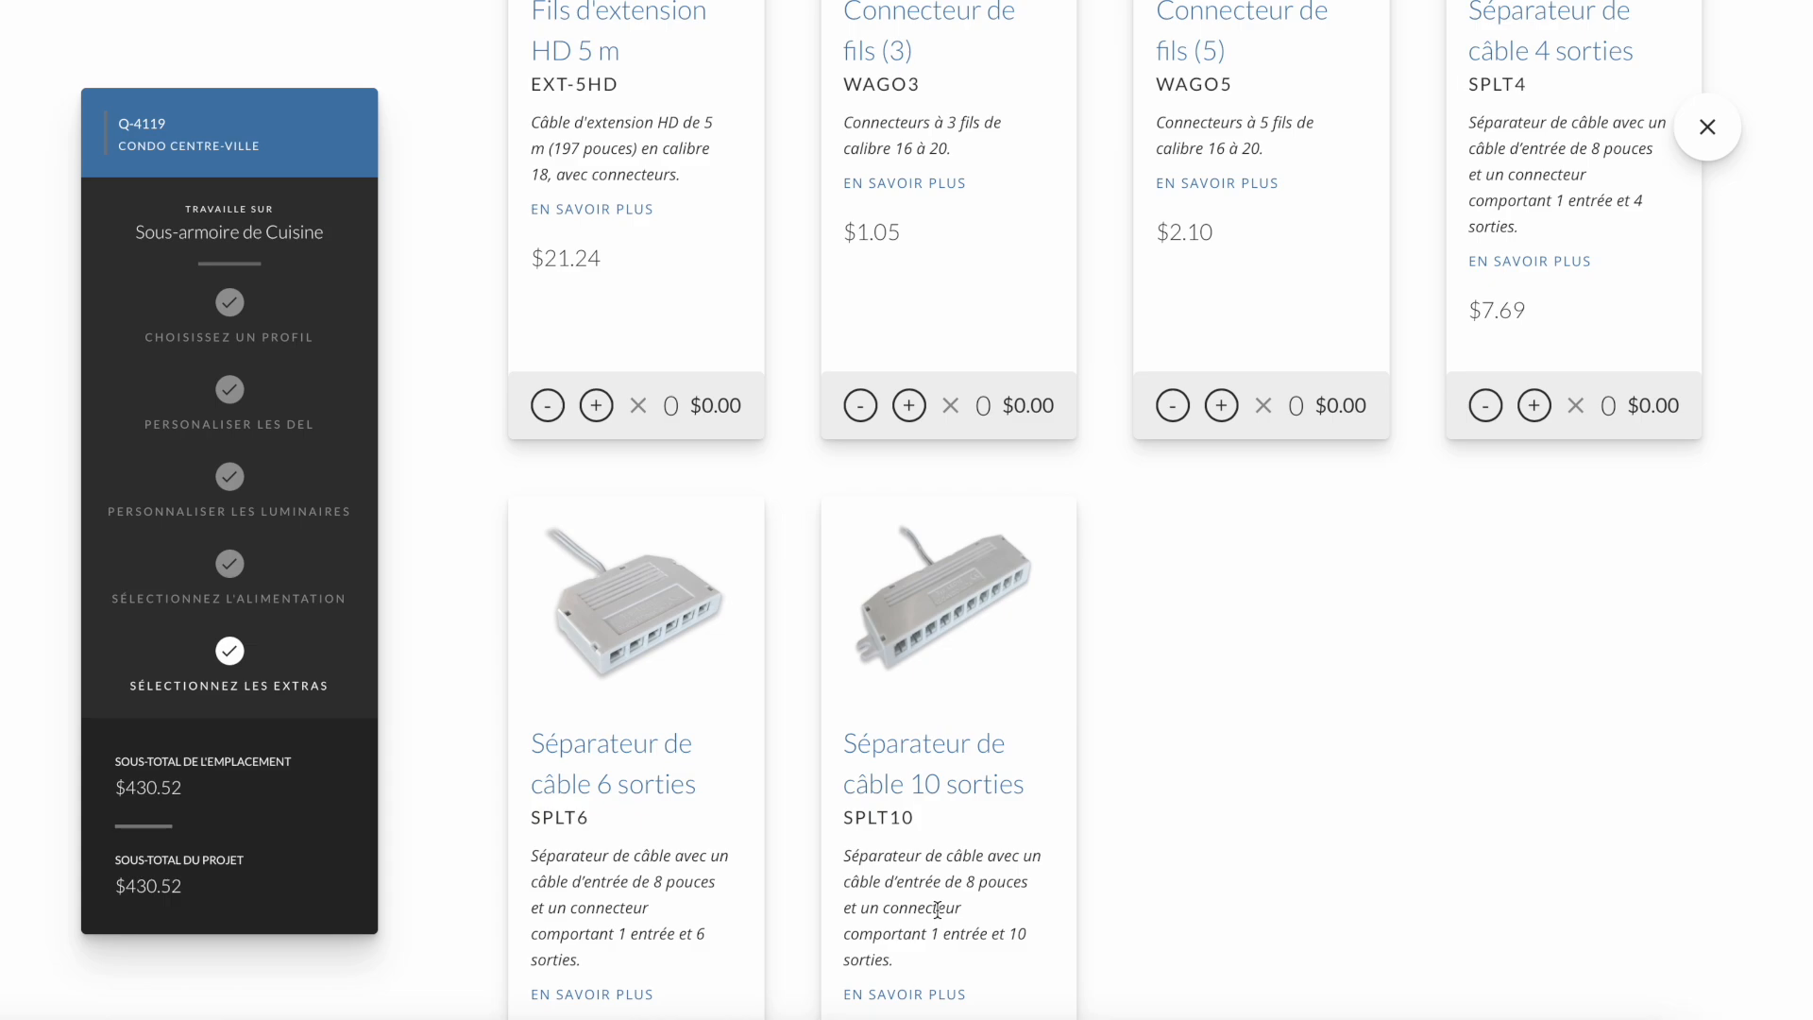
scroll(937, 910, down, 3)
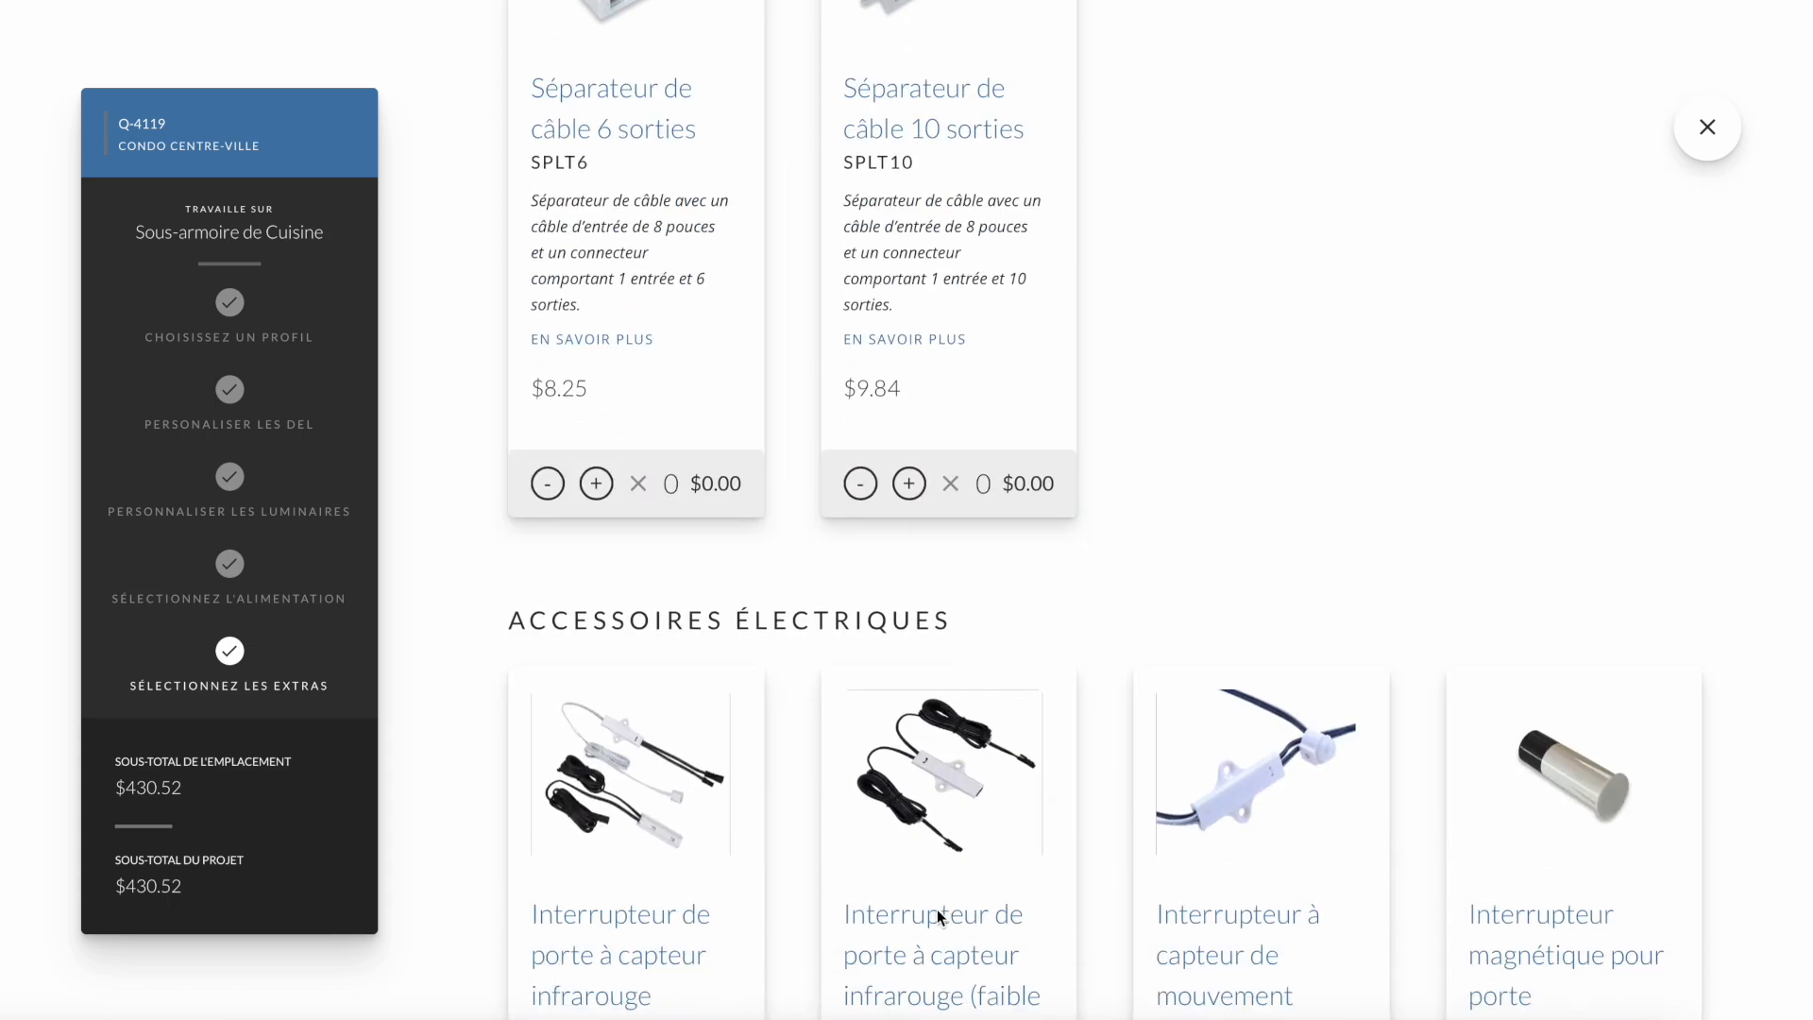
scroll(937, 909, down, 3)
scroll(937, 910, down, 8)
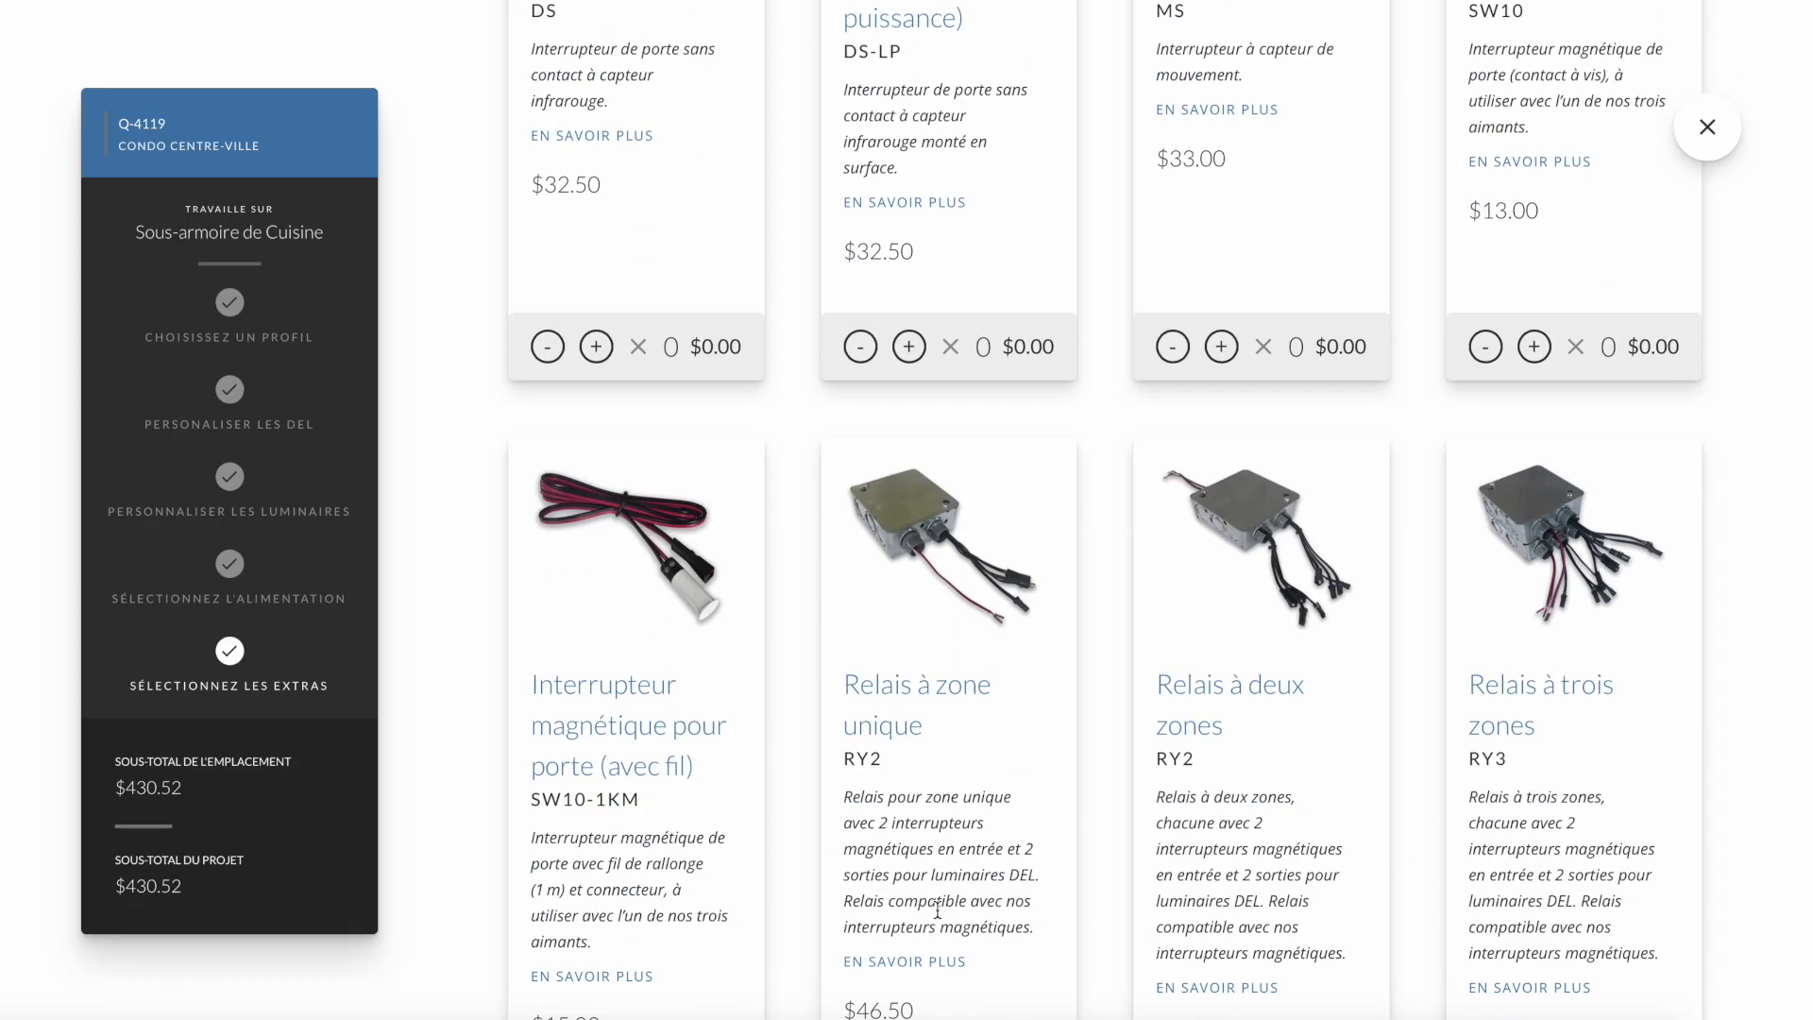
scroll(936, 909, down, 6)
scroll(937, 909, down, 8)
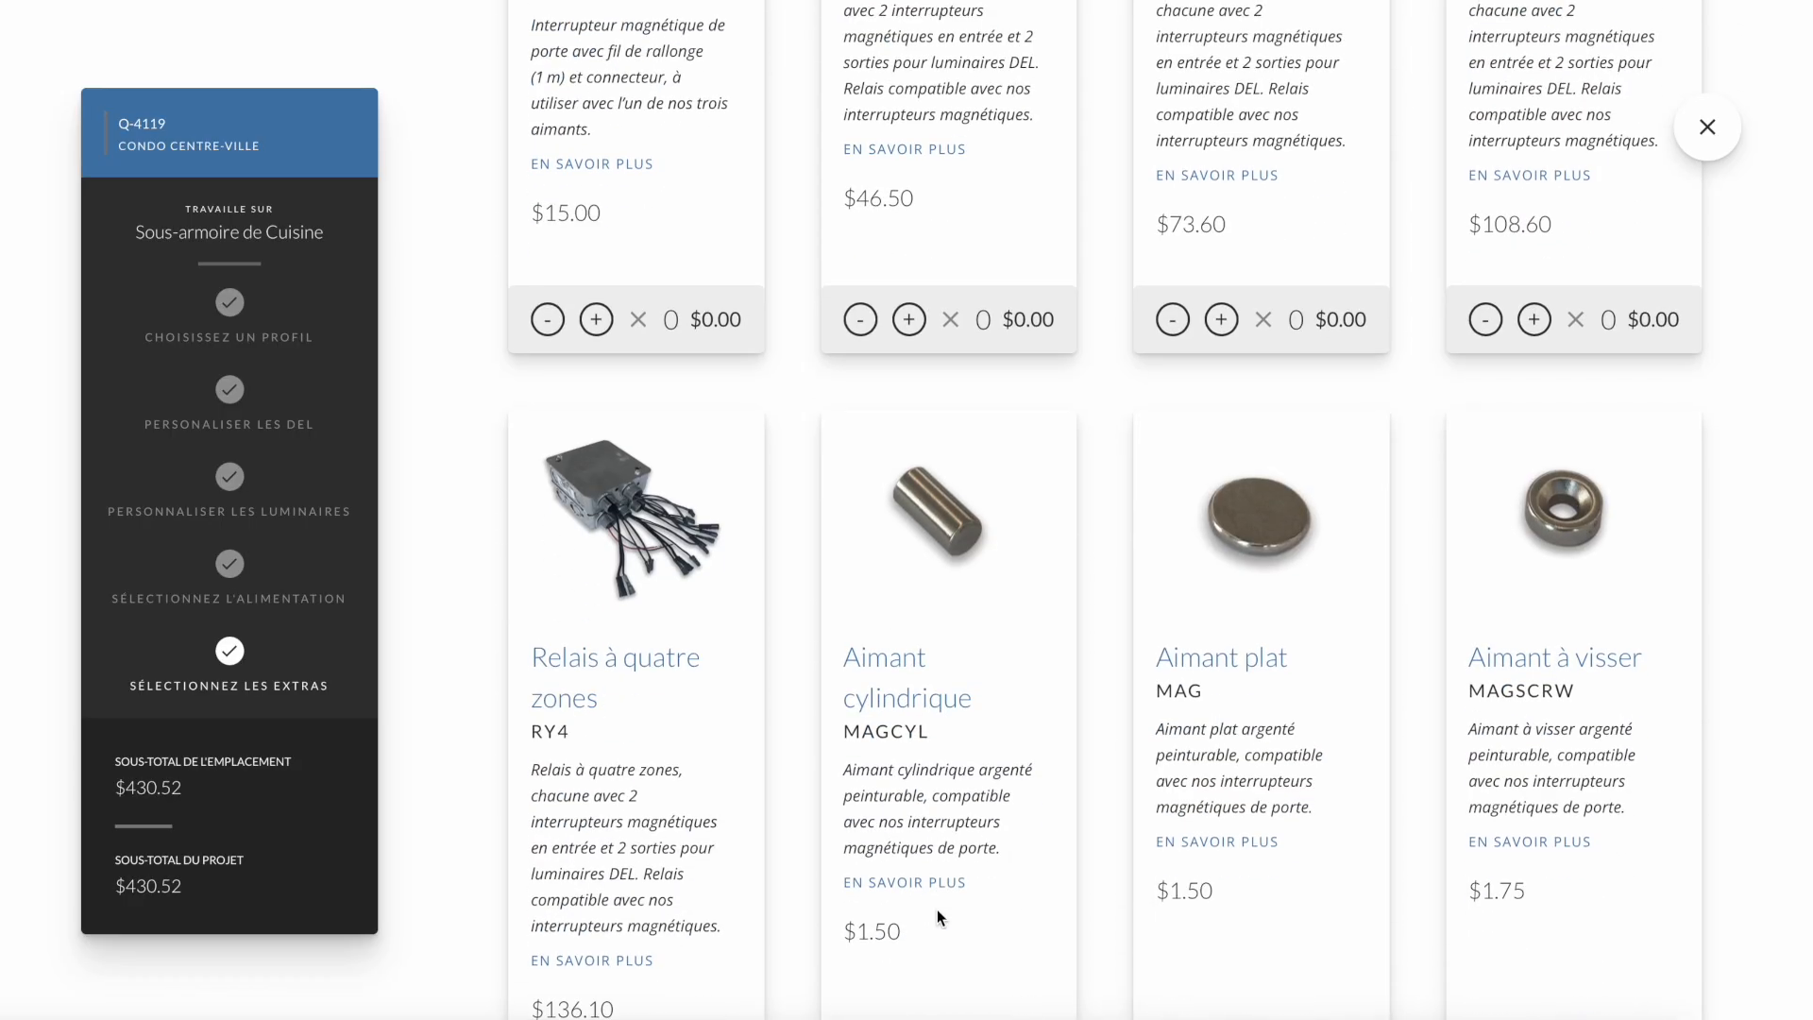
scroll(937, 909, down, 5)
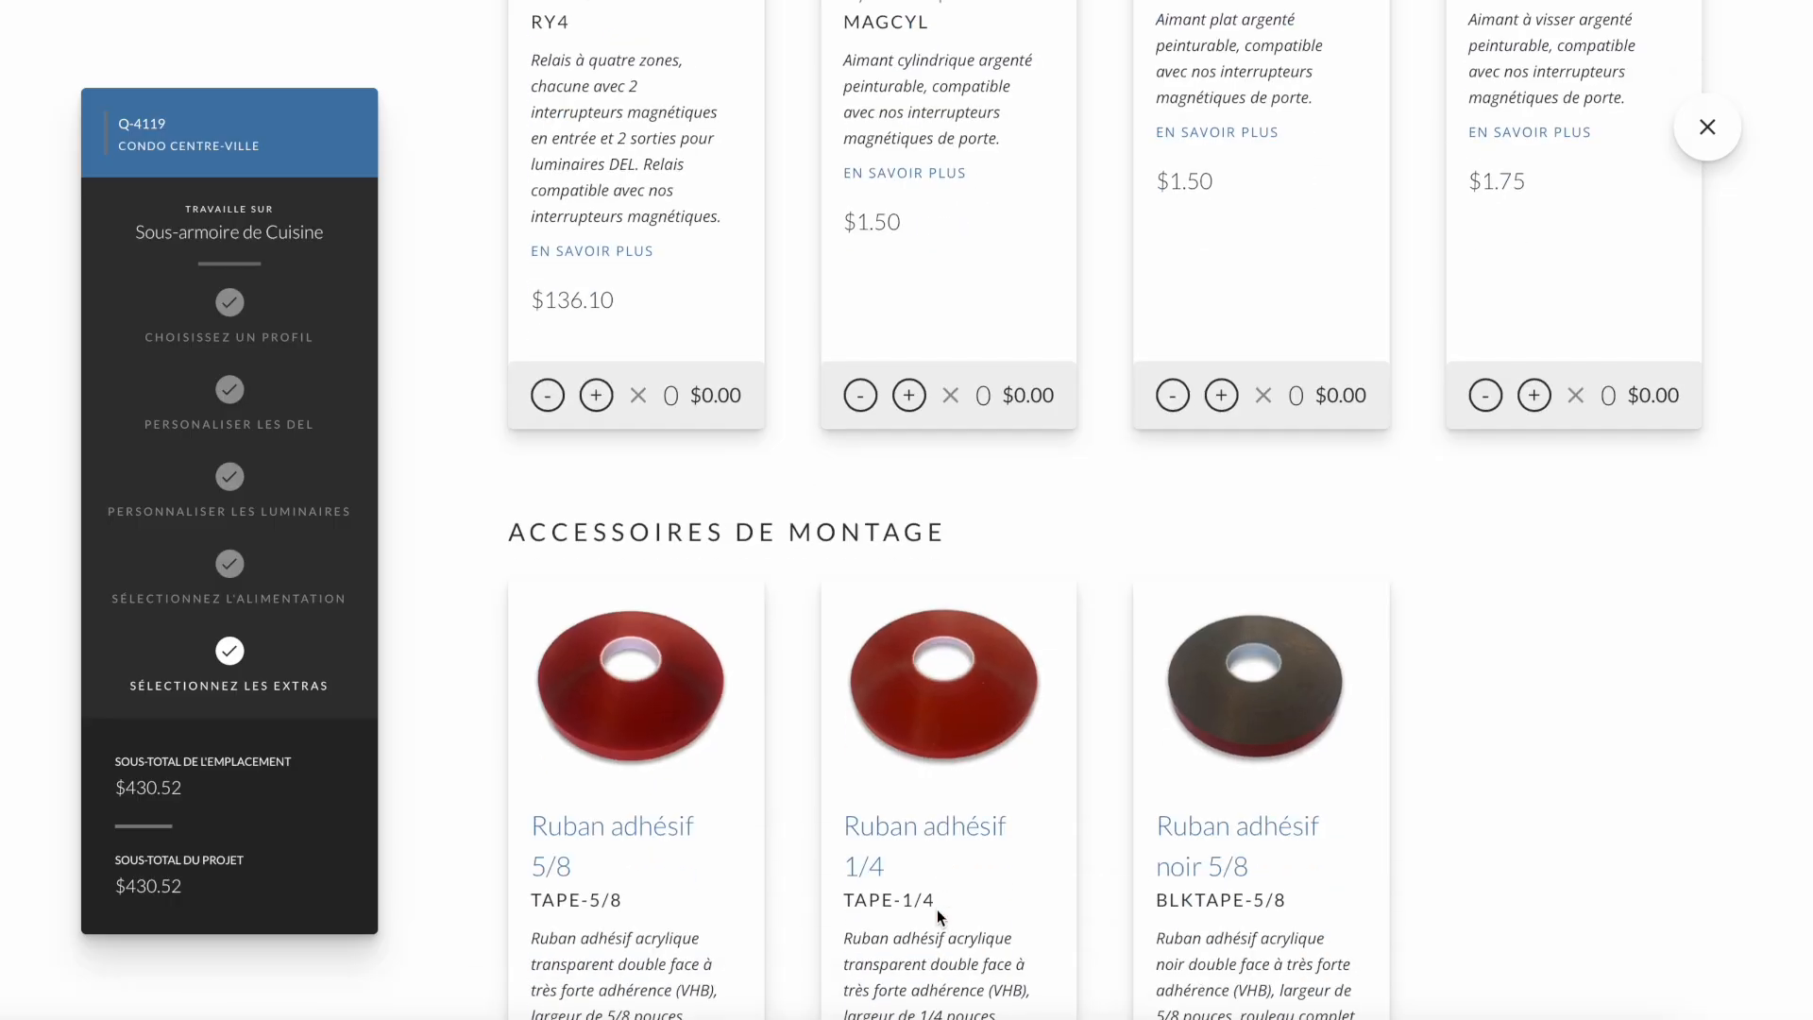
scroll(937, 910, down, 2)
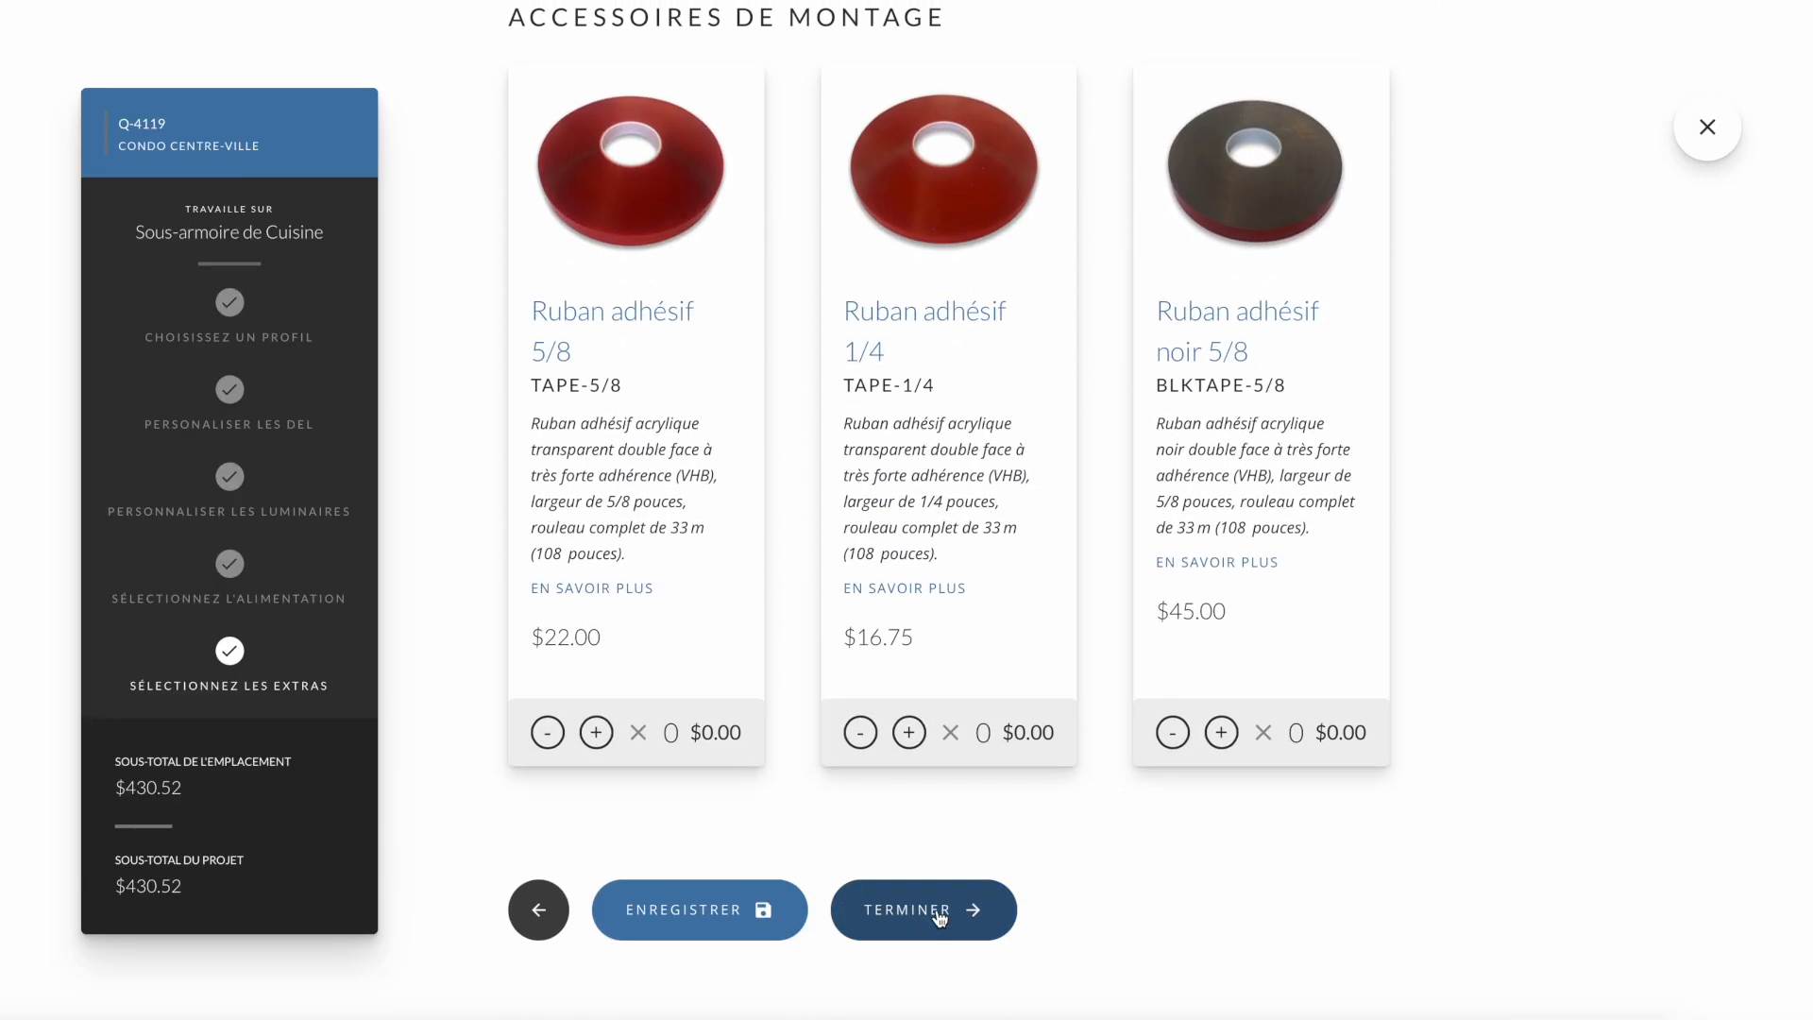
- Finish the Sous-armoire de Cuisine location without extras and choose a profile for Corniches de Cuisine
click(940, 915)
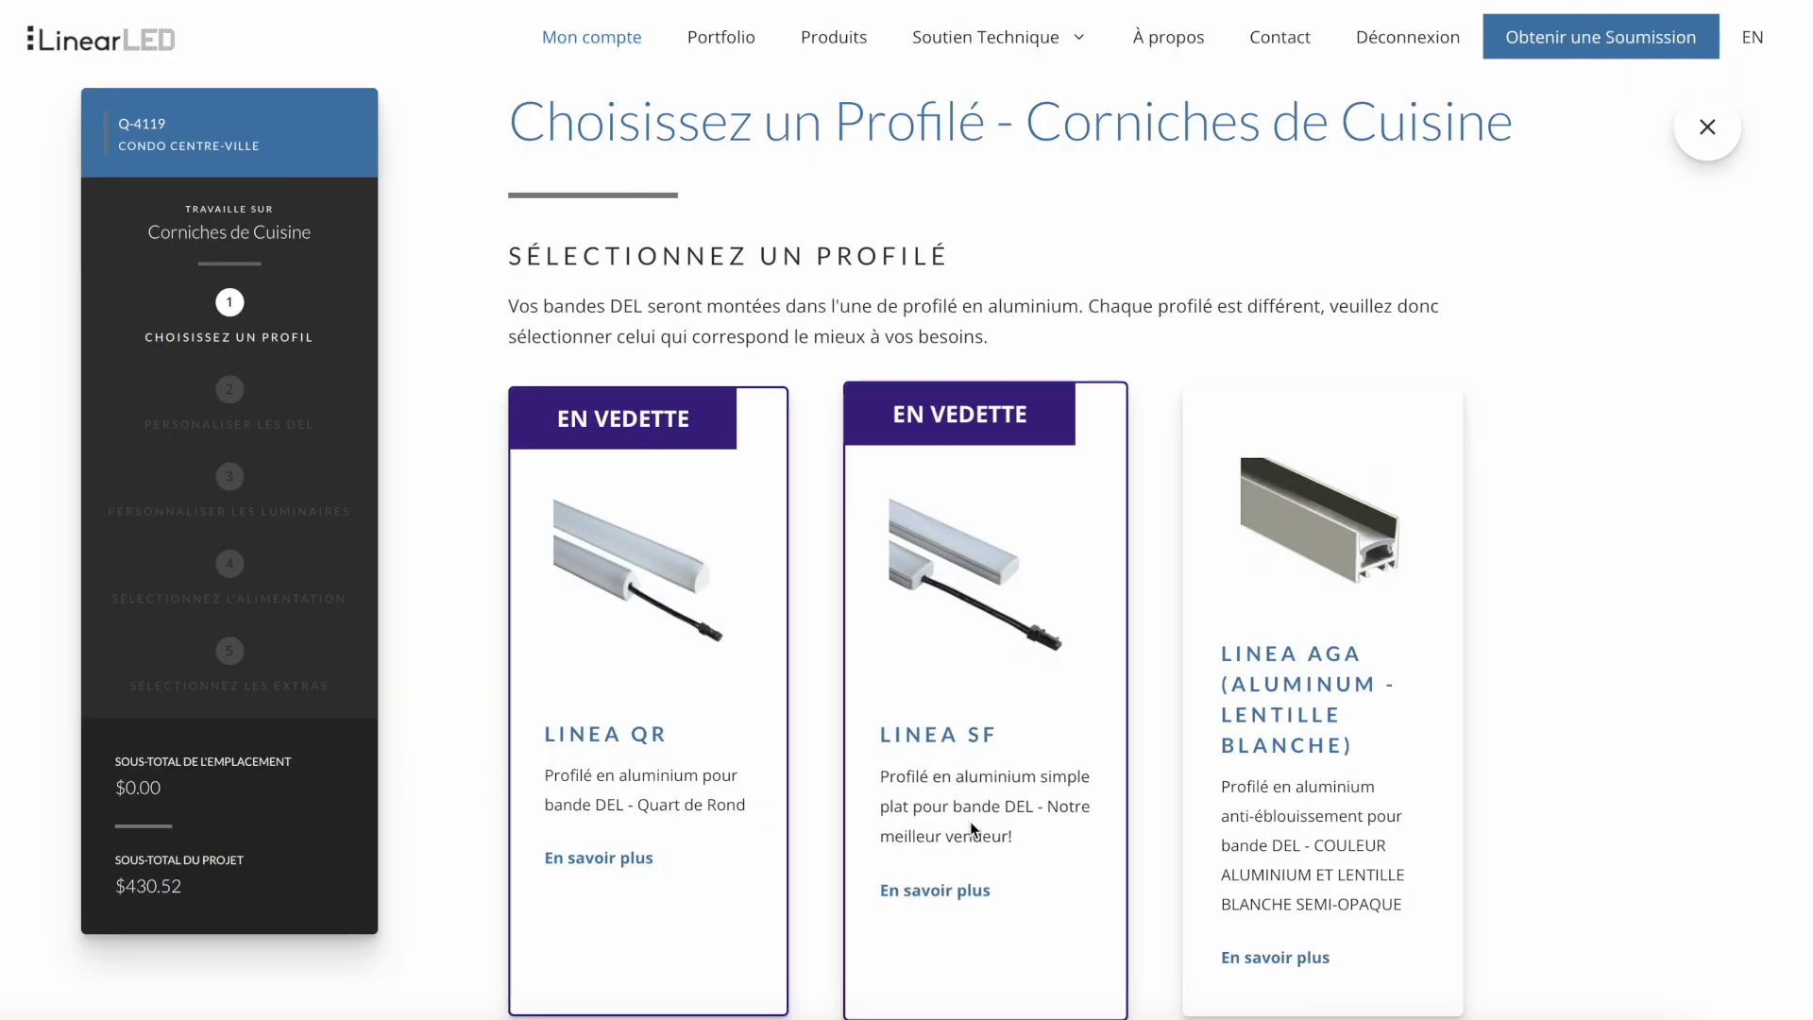
click(971, 827)
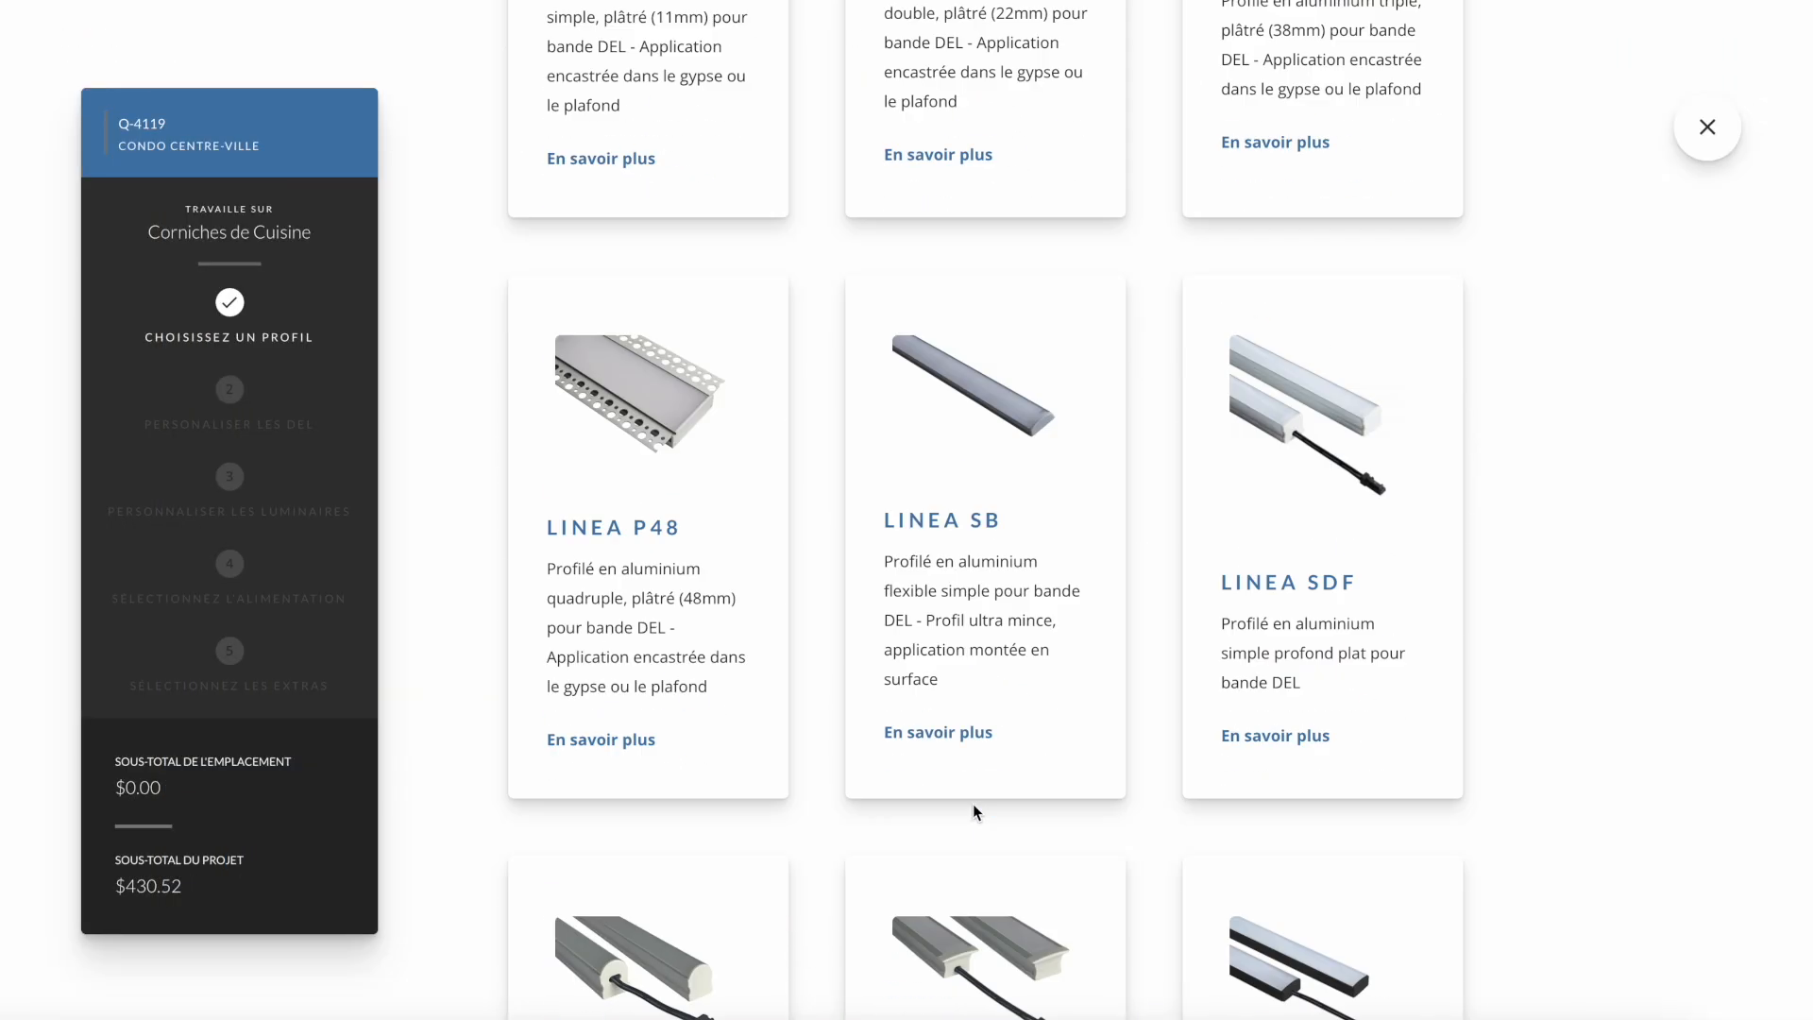
scroll(970, 926, down, 2)
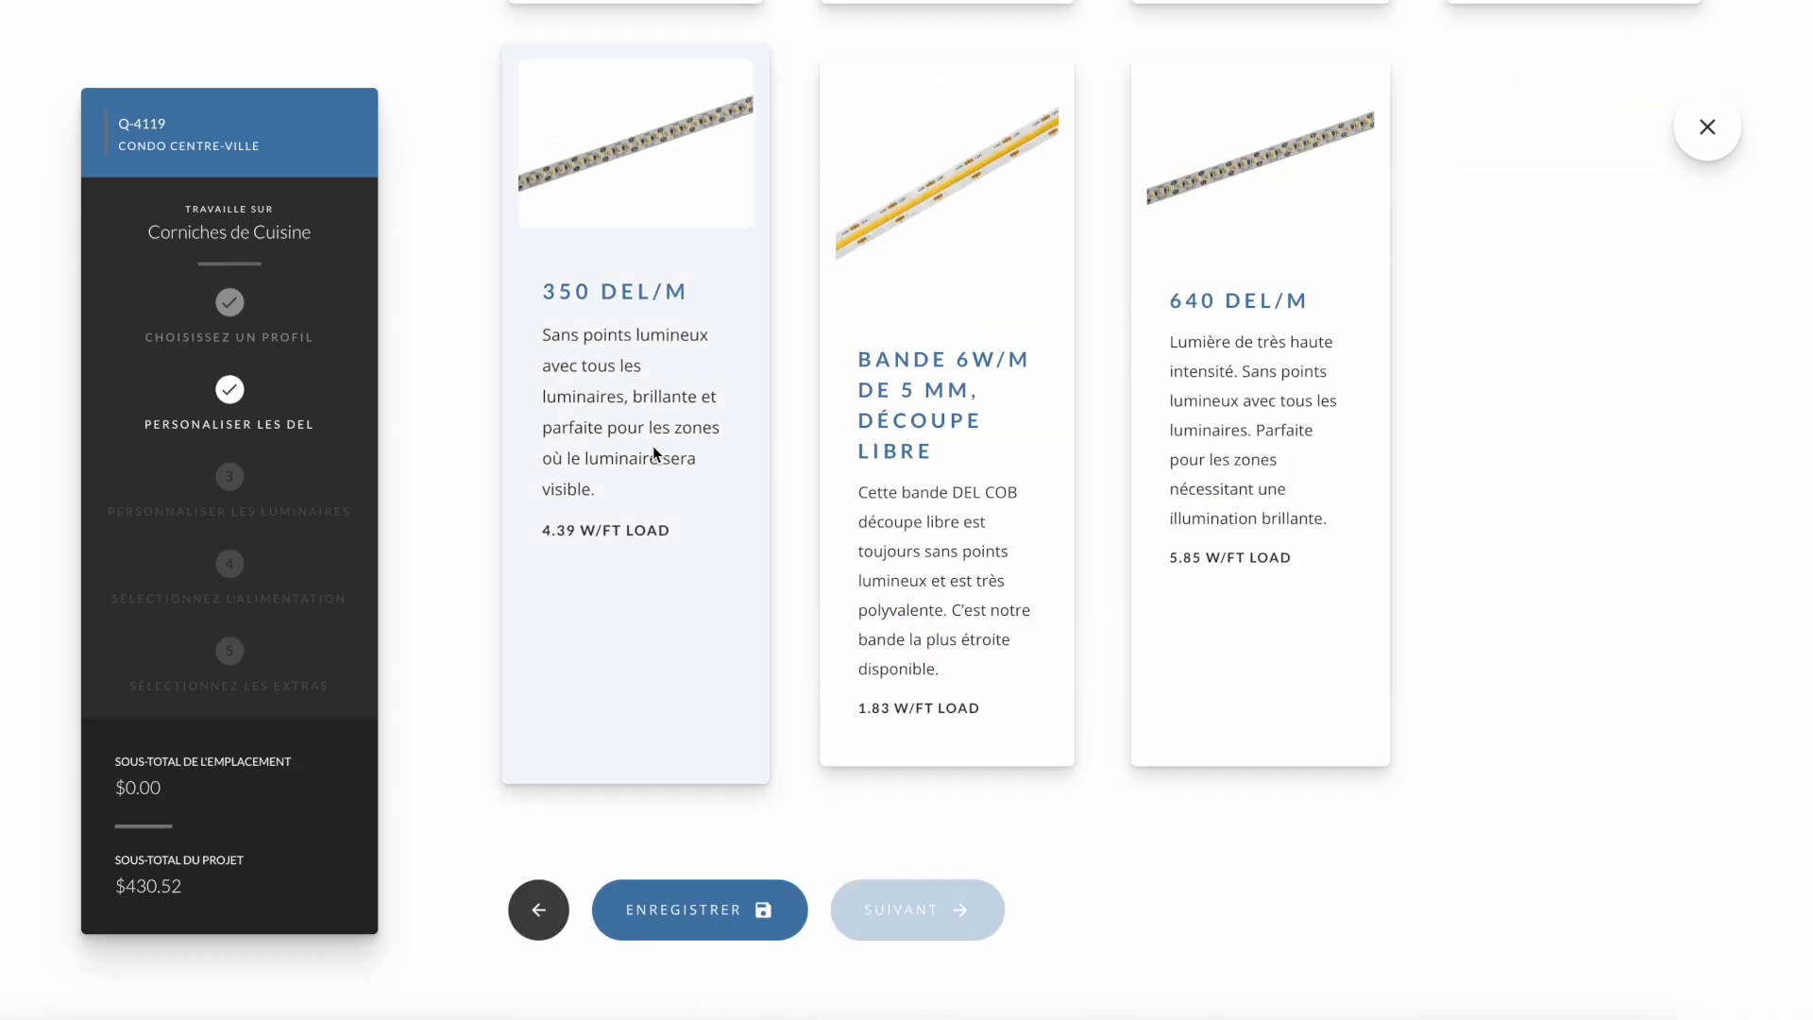
- Choose the 350 DEL/M strip for Corniches de Cuisine and set the fixture's size to 52 inches
click(655, 454)
click(883, 912)
double_click(615, 681)
text(52)
- Choose the input cable, output cable and mounting for the Corniches de Cuisine fixture
click(684, 798)
click(642, 935)
click(904, 799)
click(1106, 799)
click(1114, 841)
- Set the Corniches de Cuisine fixture's quantity to 4 and continue to the power supply selection
double_click(686, 958)
text(4)
scroll(686, 958, down, 7)
click(900, 916)
- Choose the dimmable Gradable 96w power supply for Corniches de Cuisine and skip the extras
click(790, 802)
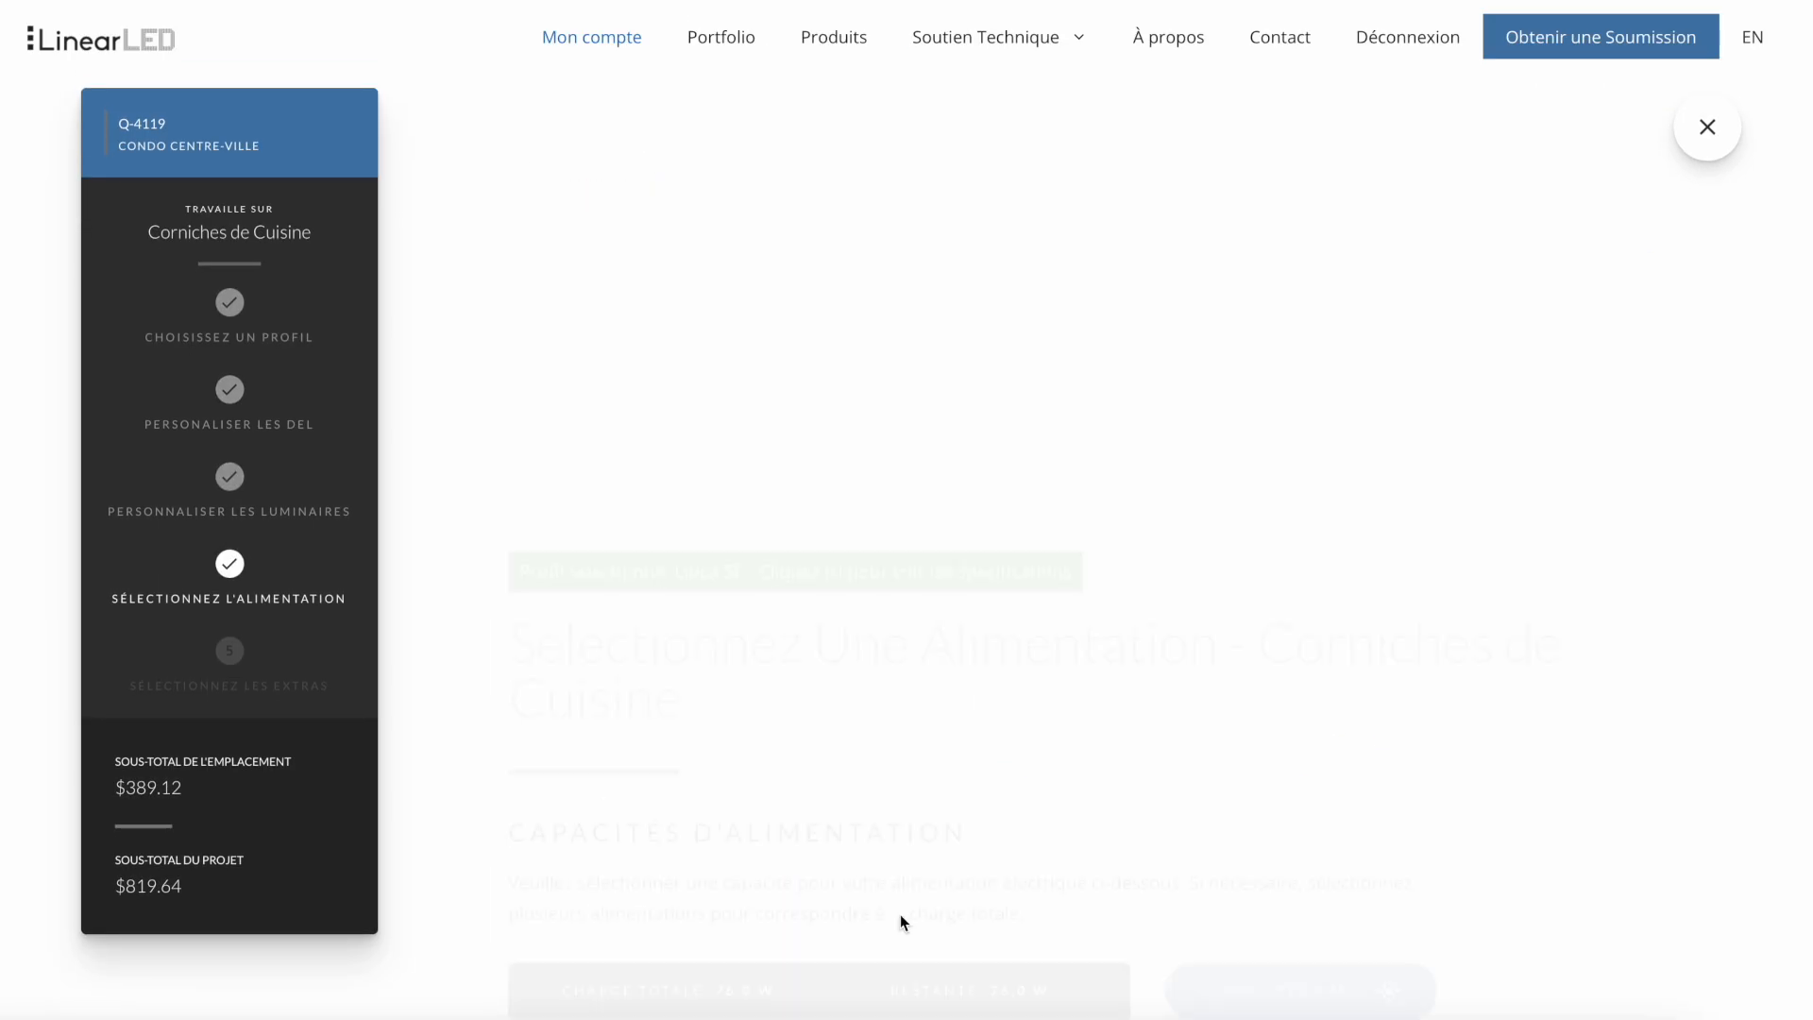
click(925, 915)
click(704, 351)
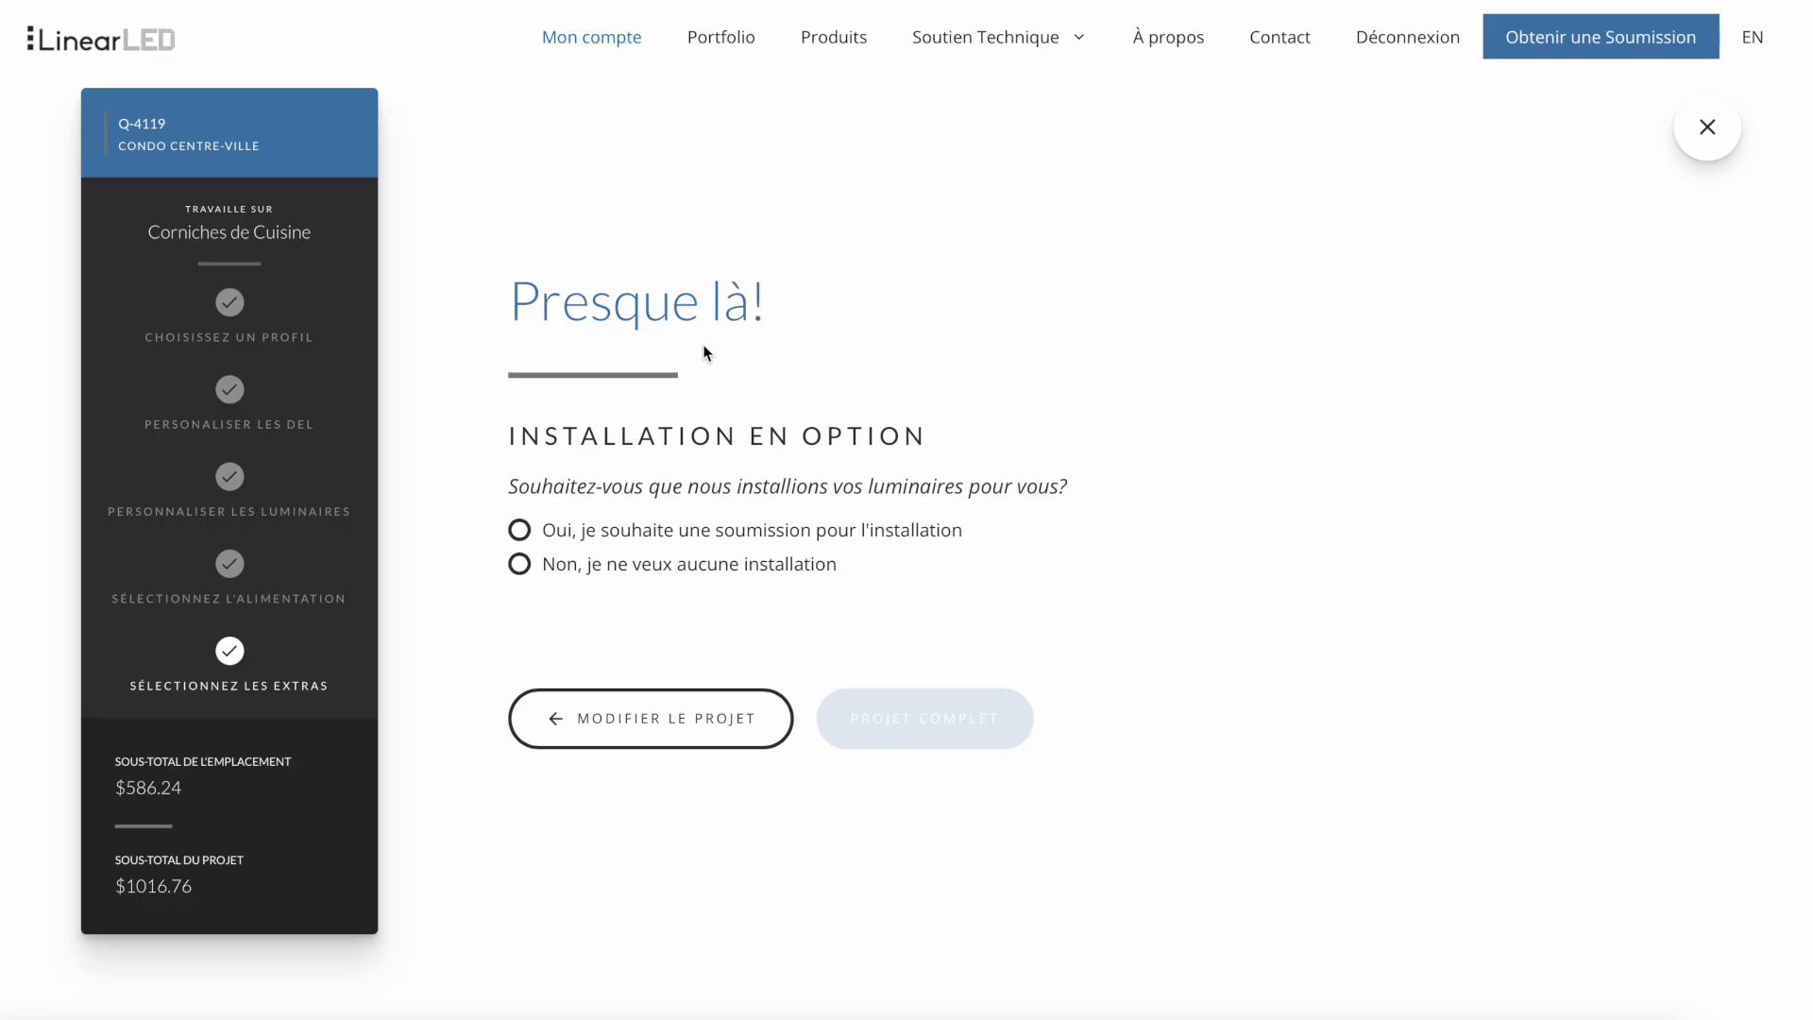
- Request an installation quote, complete the project and display its quote form
click(520, 529)
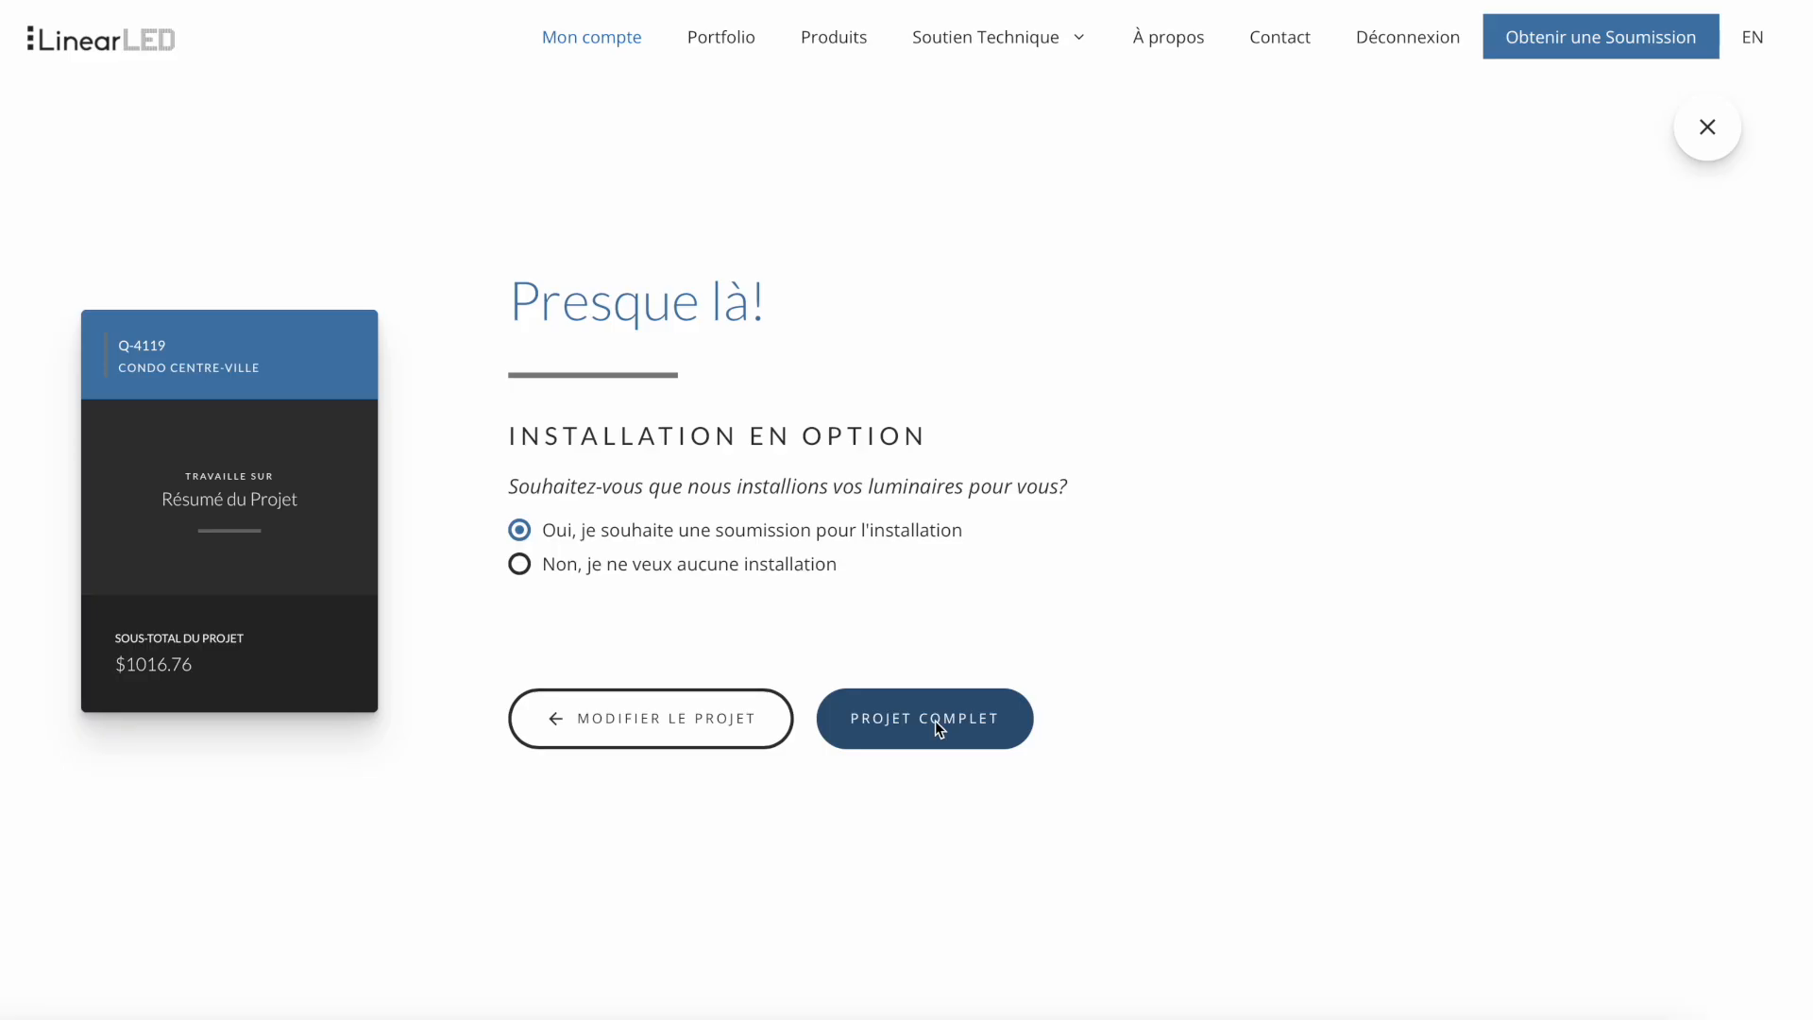
click(935, 722)
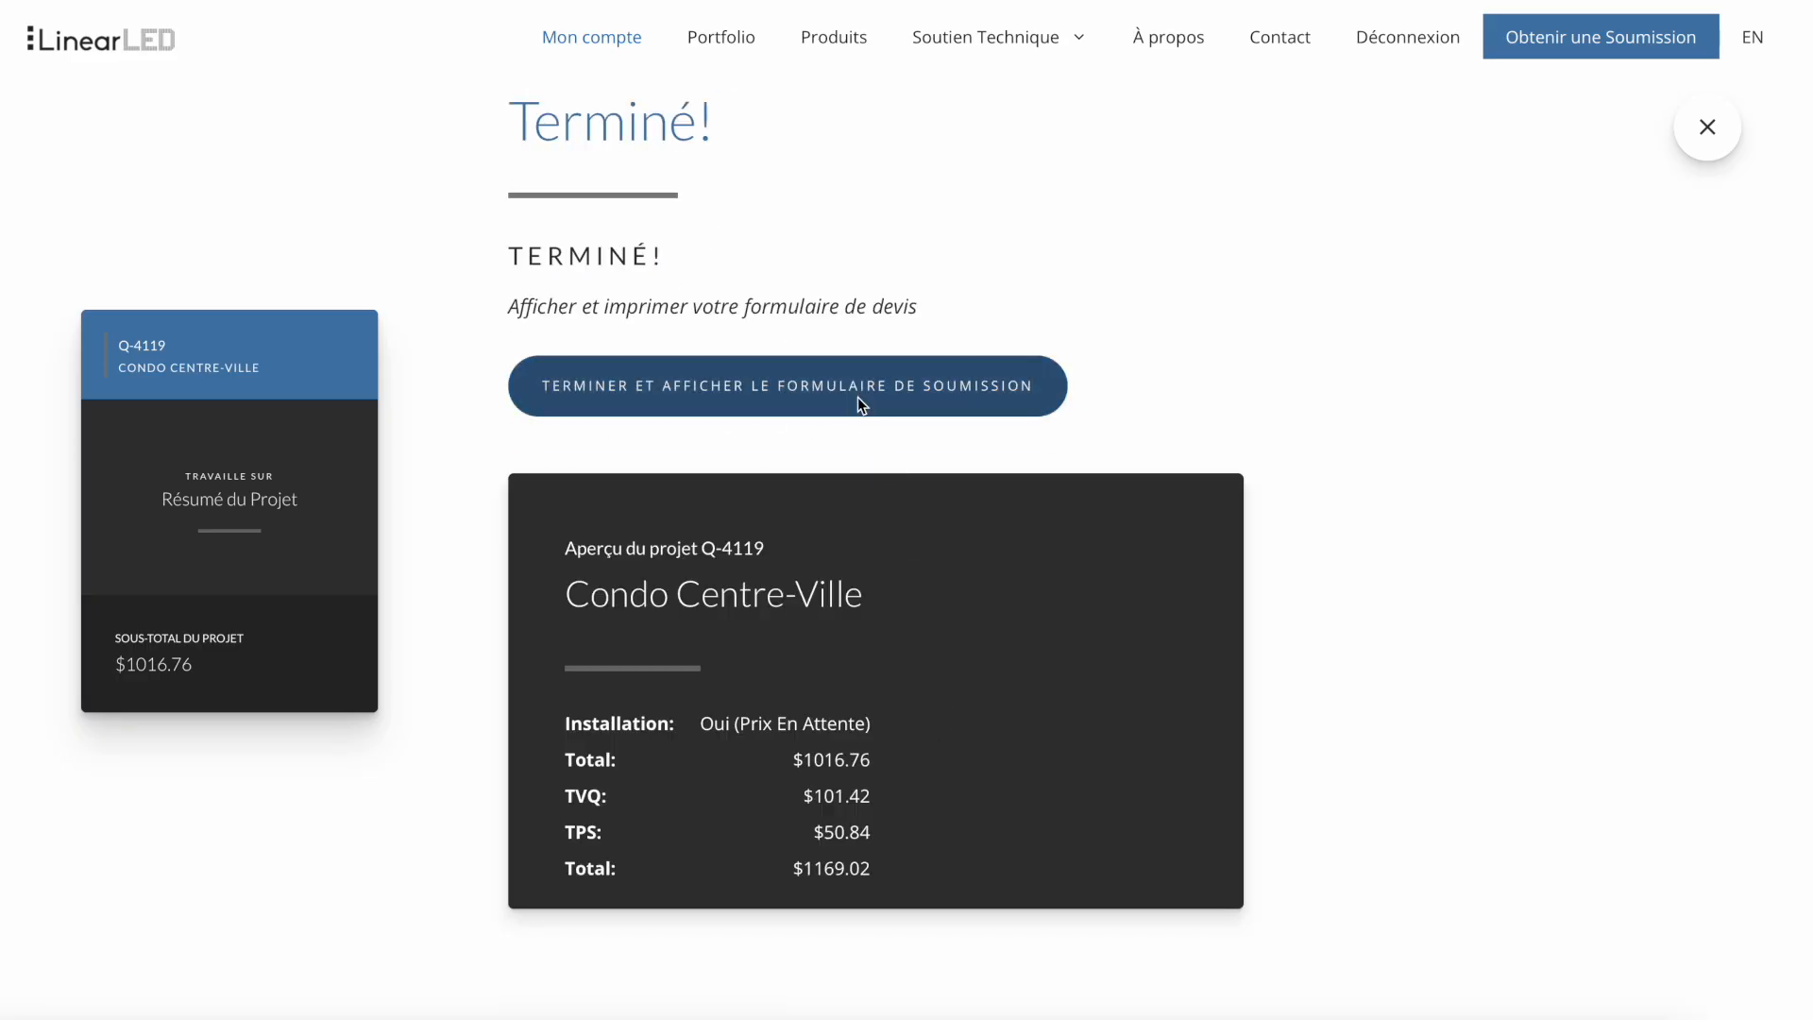
click(860, 404)
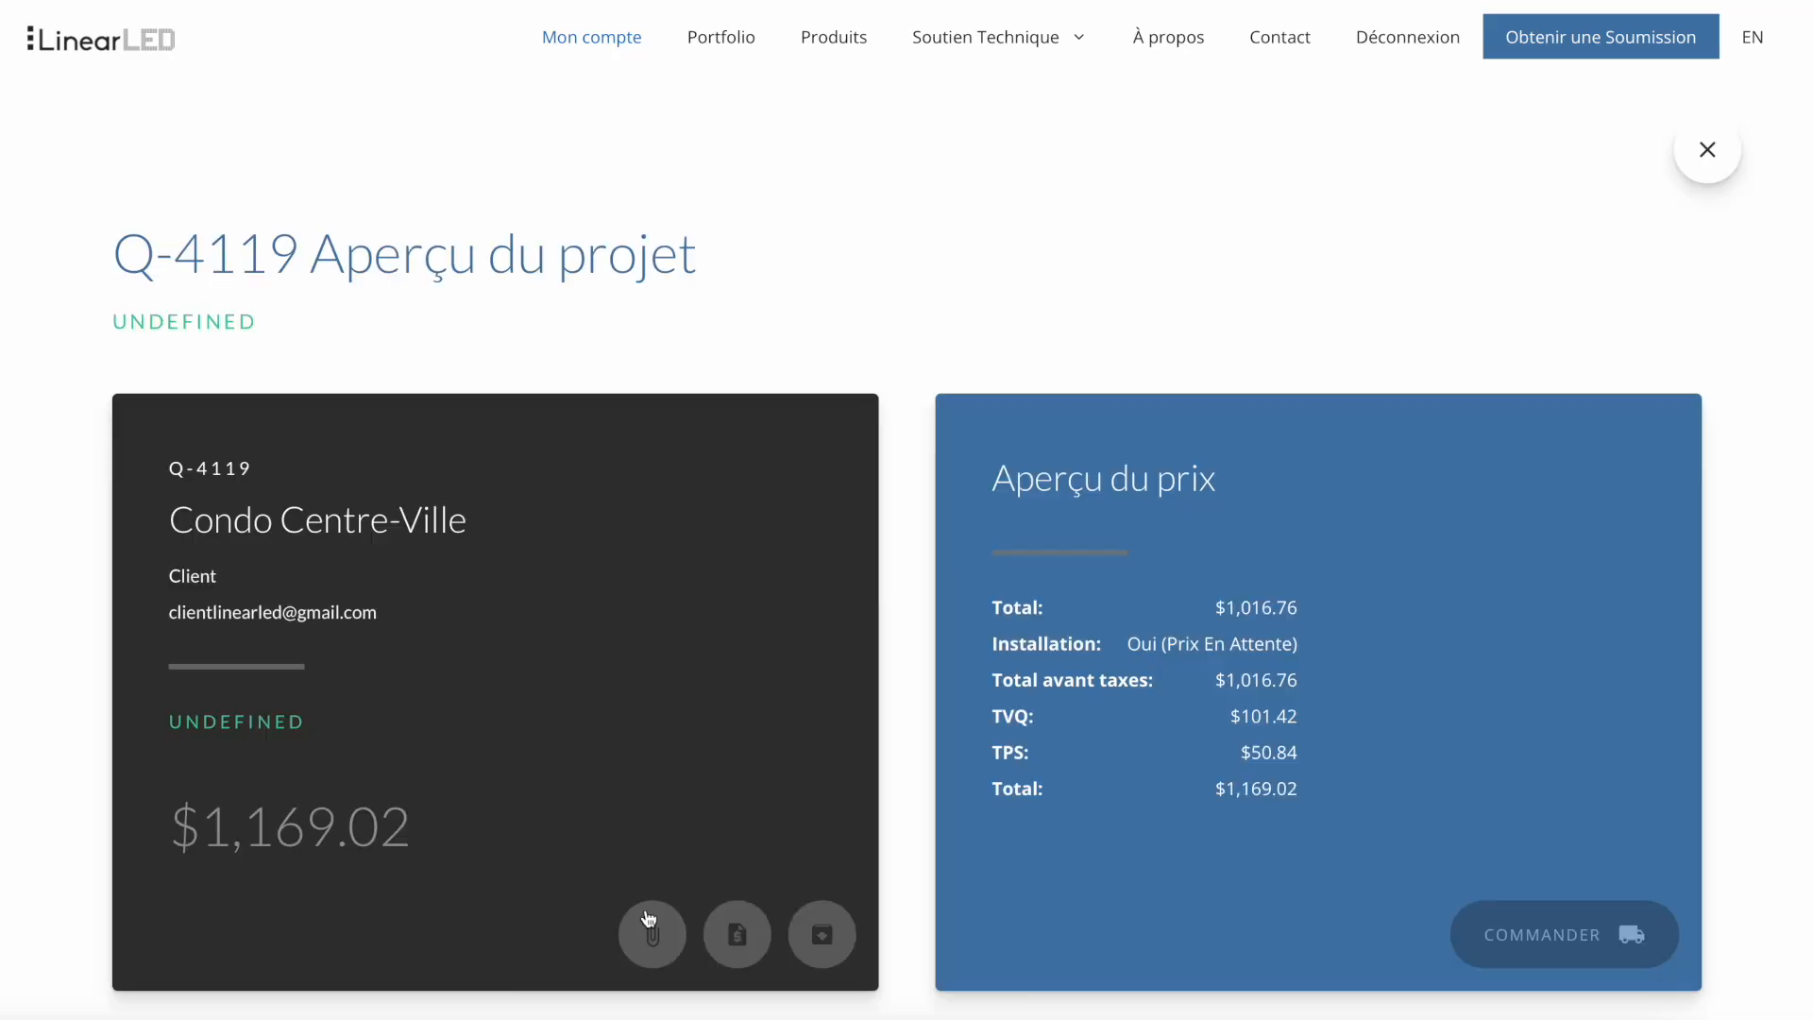
- Review the Condo Centre-Ville project overview, including its price summary and technical sheets, and close it
scroll(739, 821, down, 10)
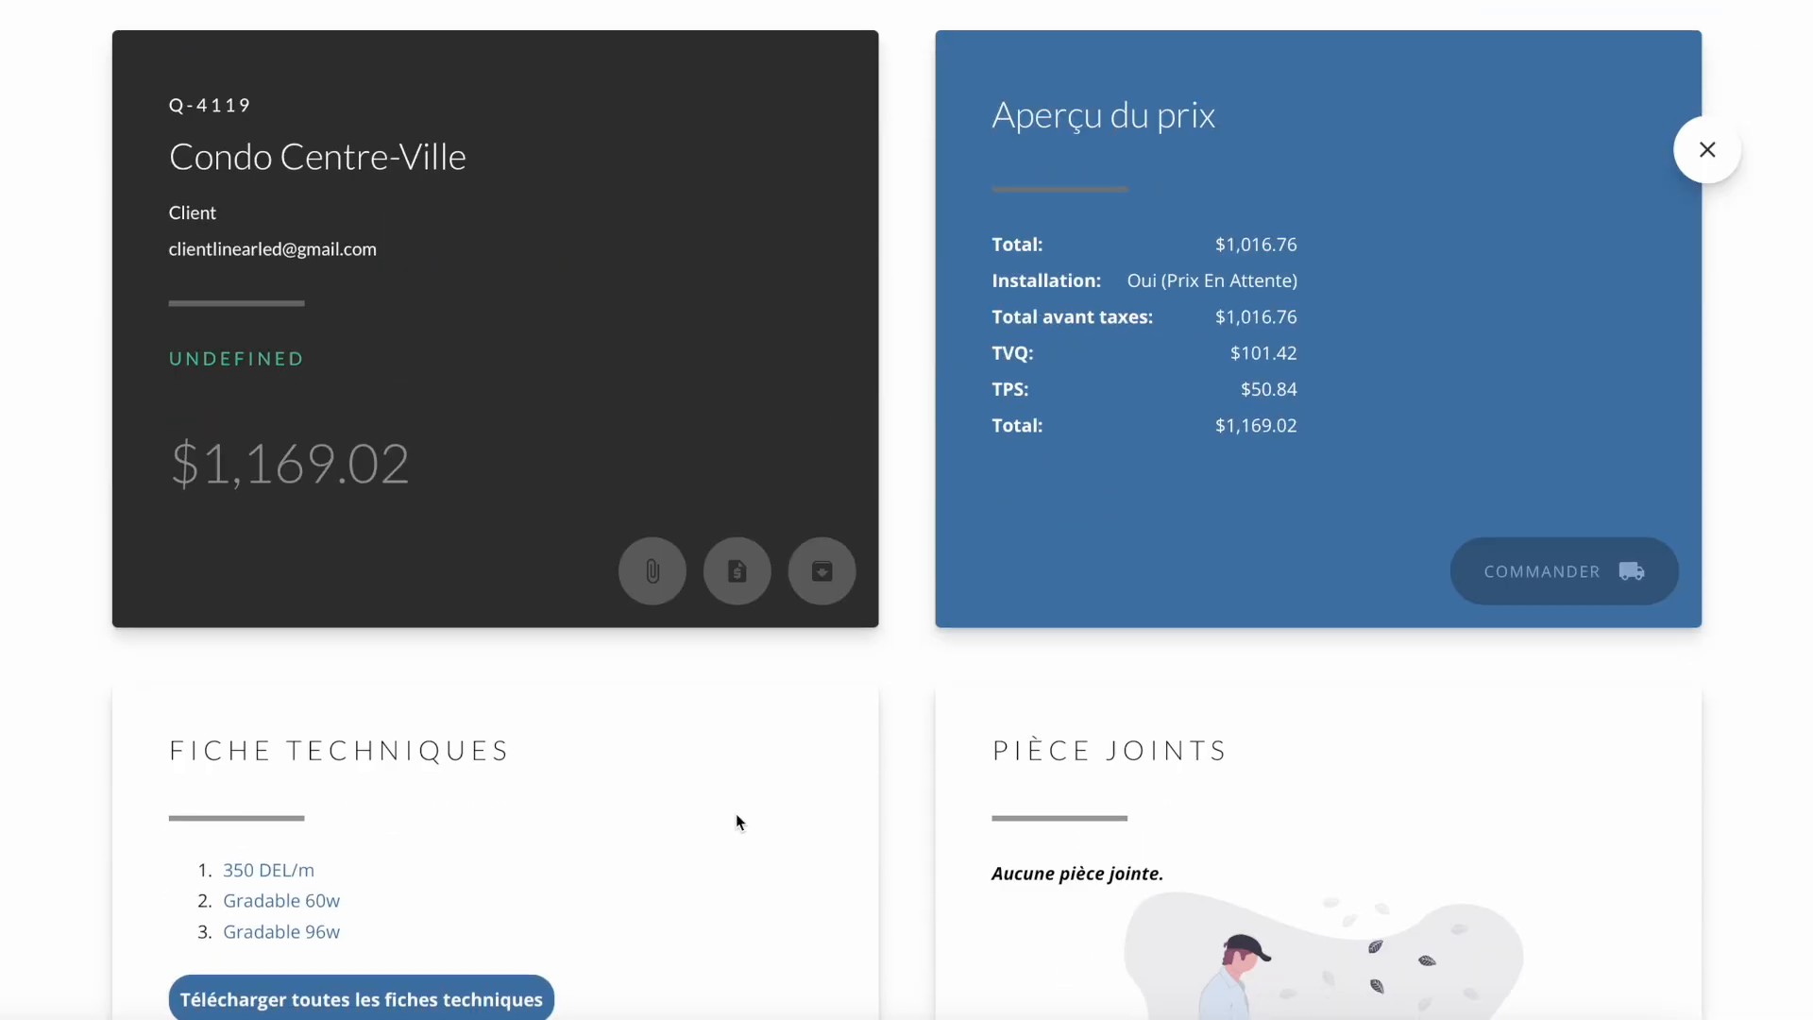
scroll(740, 821, up, 10)
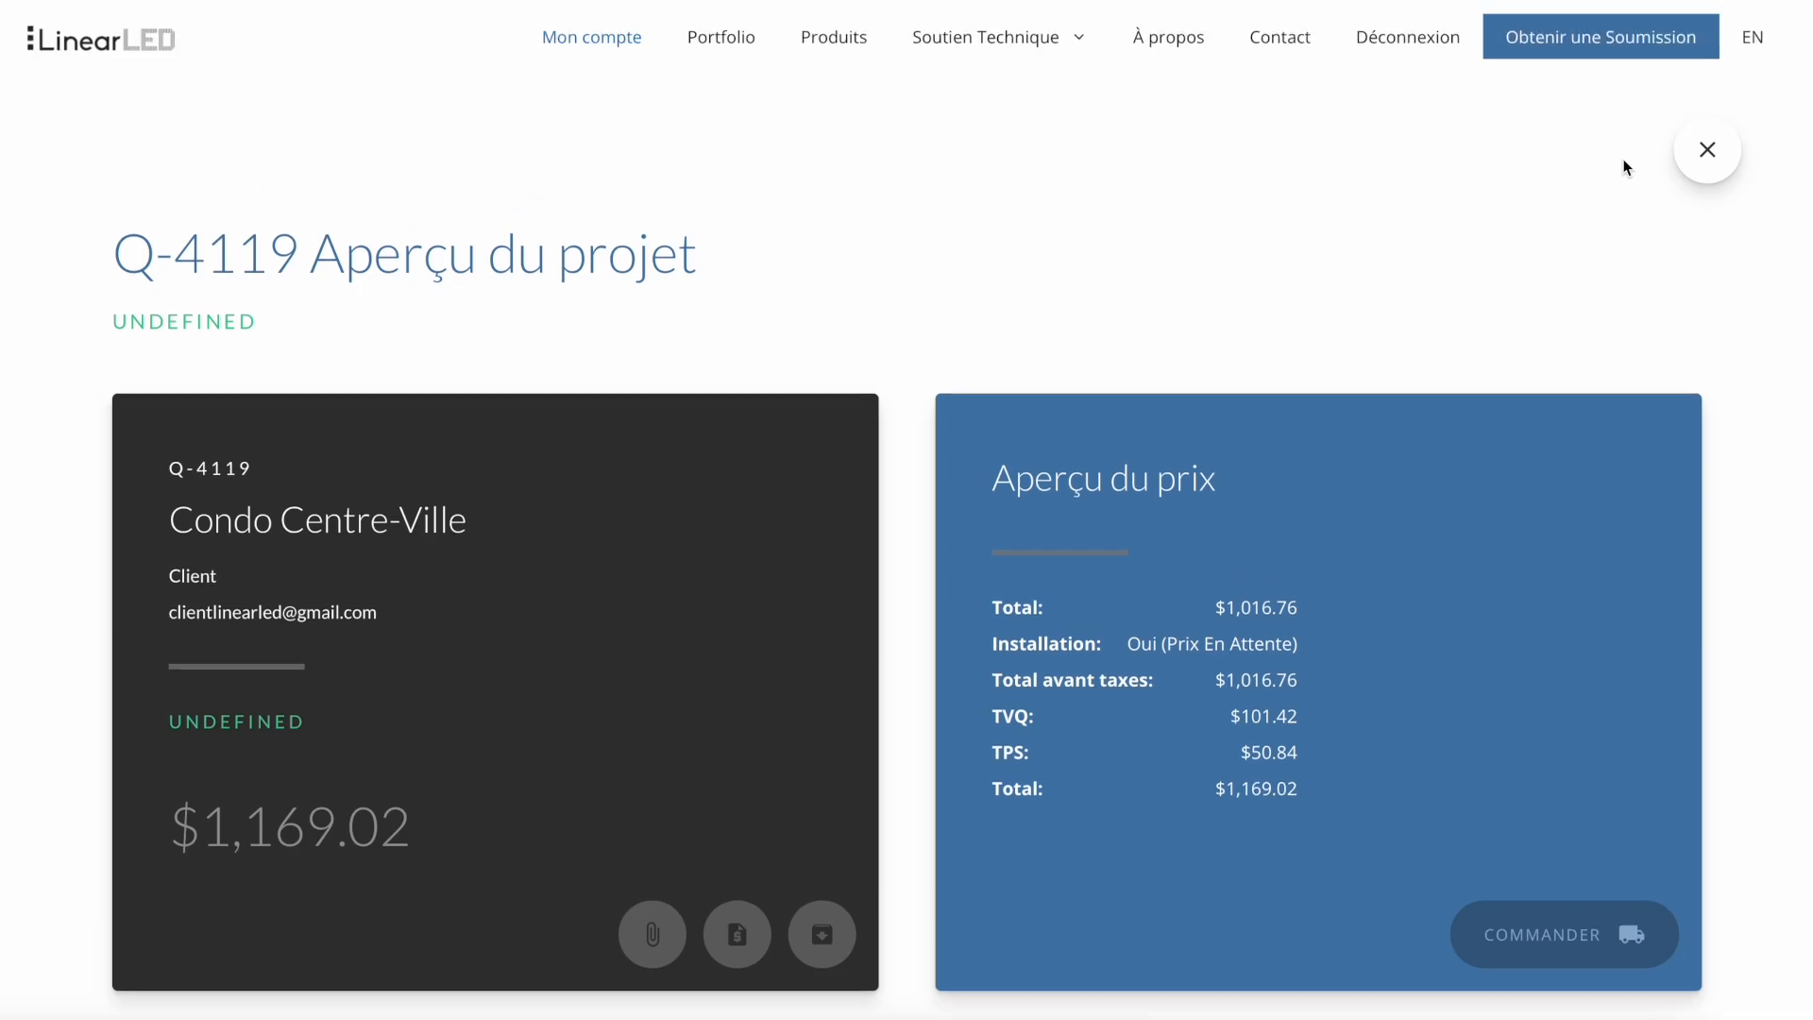
click(1702, 168)
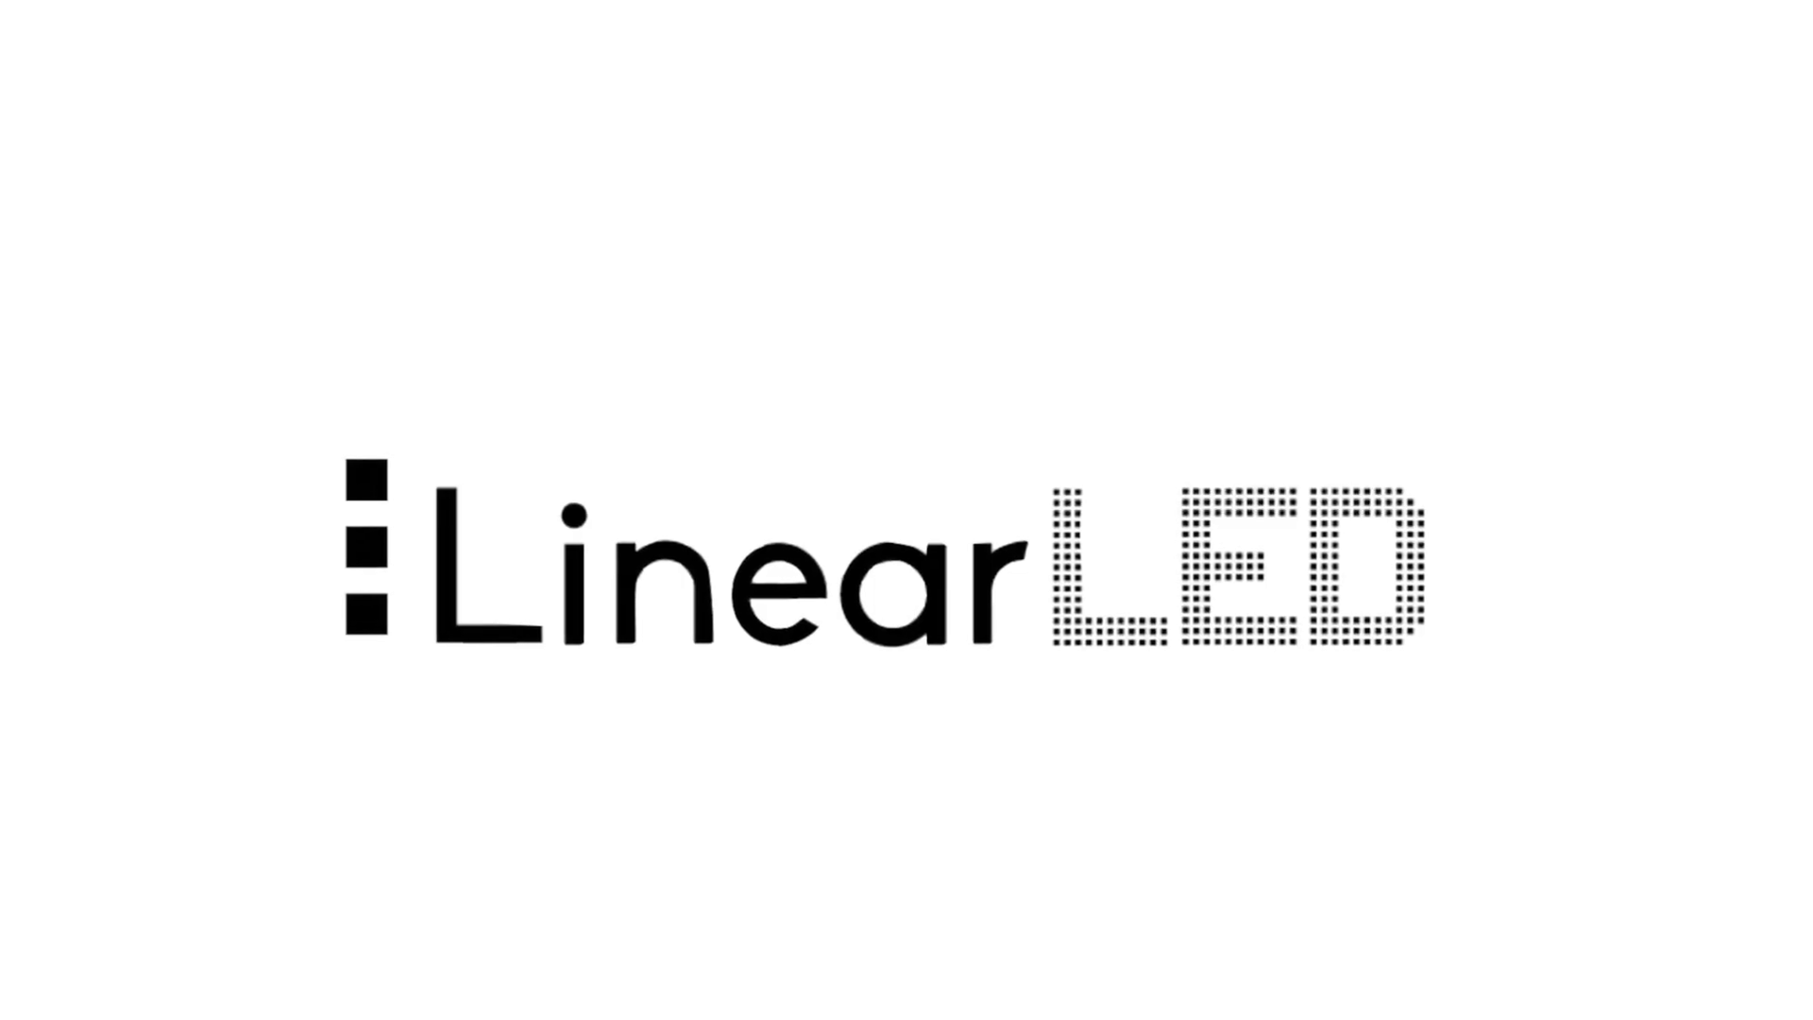